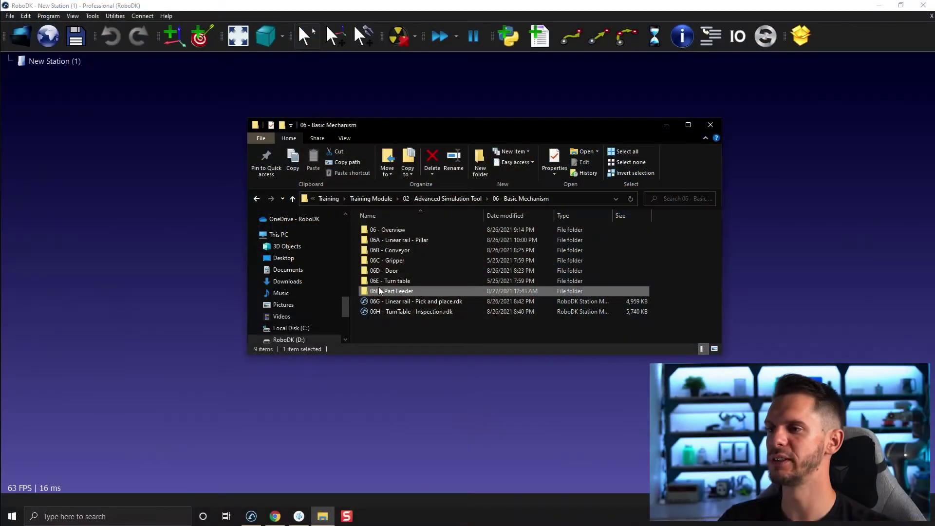
Step: Open the 06F - Part Feeder folder within 06 - Basic Mechanism in File Explorer
{"action": "double_click", "coordinate": [399, 291]}
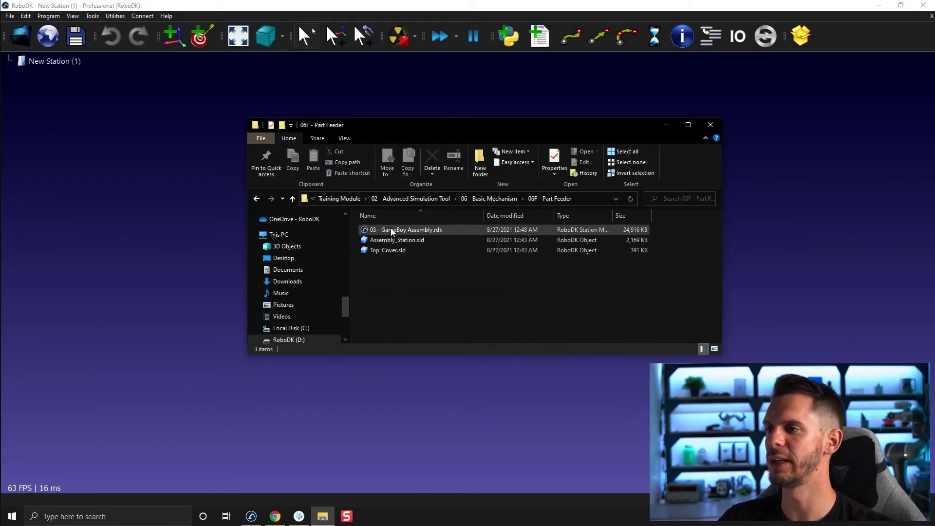
Step: Load 03 - GameBoy Assembly.rdk into RoboDK and view the cell from above
{"action": "left_click_drag", "start_coordinate": [391, 230], "coordinate": [169, 189]}
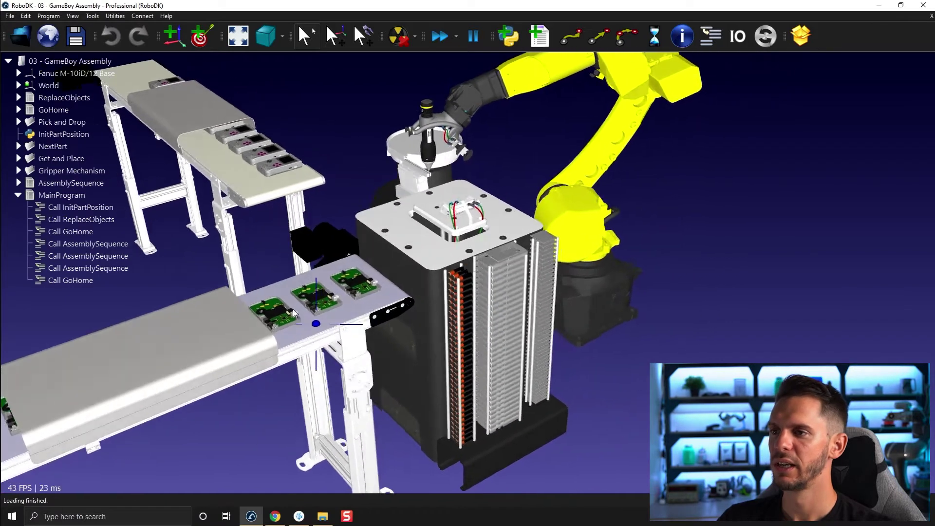
{"action": "left_click_drag", "start_coordinate": [293, 311], "coordinate": [369, 225]}
{"action": "scroll", "coordinate": [428, 192], "scroll_direction": "up", "scroll_amount": 5}
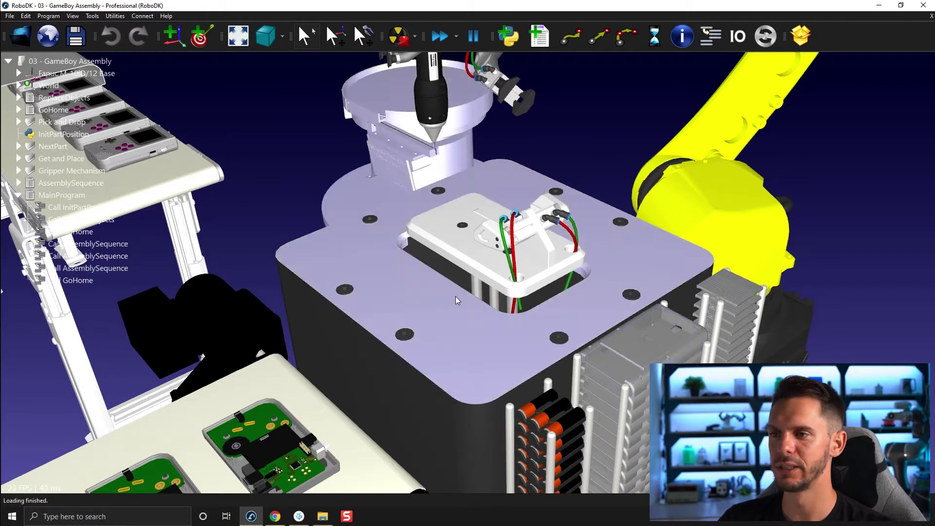
{"action": "scroll", "coordinate": [391, 113], "scroll_direction": "up", "scroll_amount": 2}
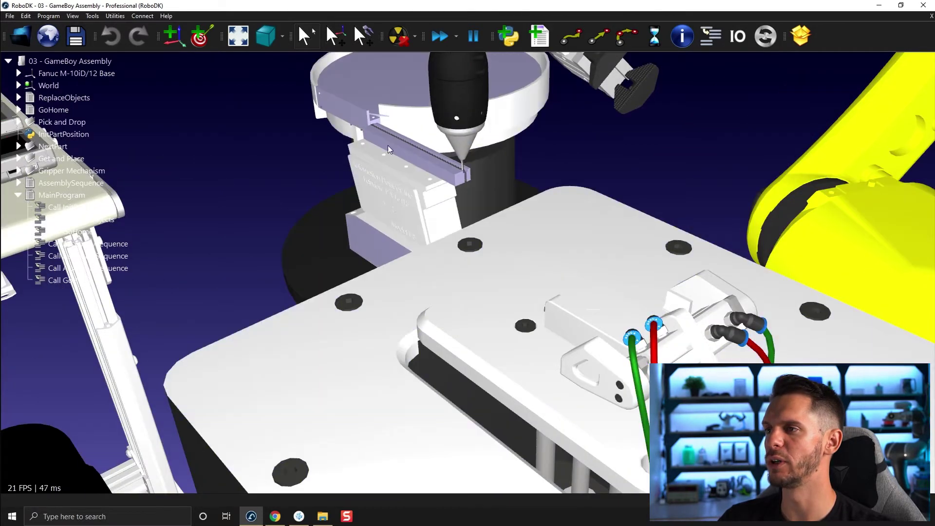
{"action": "scroll", "coordinate": [388, 146], "scroll_direction": "up", "scroll_amount": 2}
{"action": "scroll", "coordinate": [408, 145], "scroll_direction": "down", "scroll_amount": 2}
{"action": "scroll", "coordinate": [450, 206], "scroll_direction": "down", "scroll_amount": 3}
{"action": "mouse_move", "coordinate": [407, 144]}
{"action": "left_mouse_down"}
{"action": "mouse_move", "coordinate": [450, 205]}
{"action": "mouse_move", "coordinate": [365, 219]}
{"action": "left_mouse_up"}
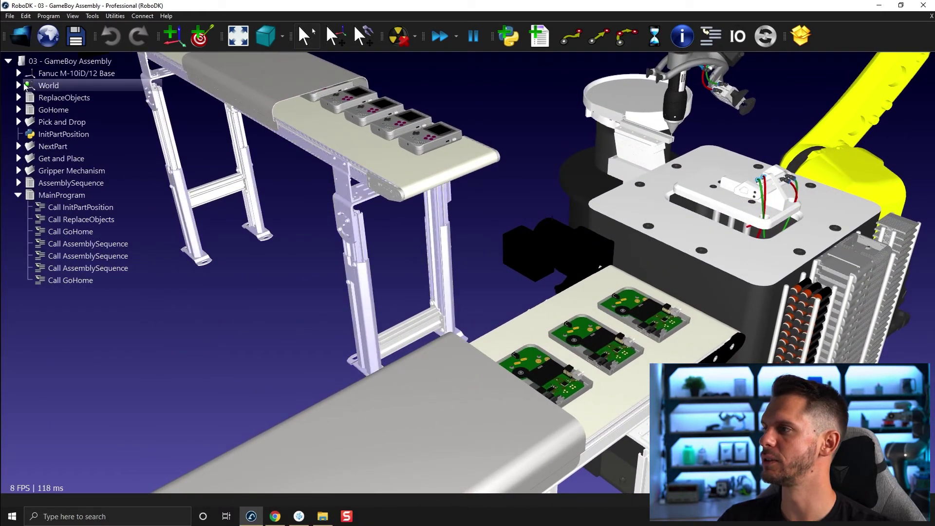
Step: Expand World and the In_Screw, In_Battery_Cover, In_Top_Cover and In_Battery_Pack bases, viewing the parts rack
{"action": "left_click", "coordinate": [18, 86]}
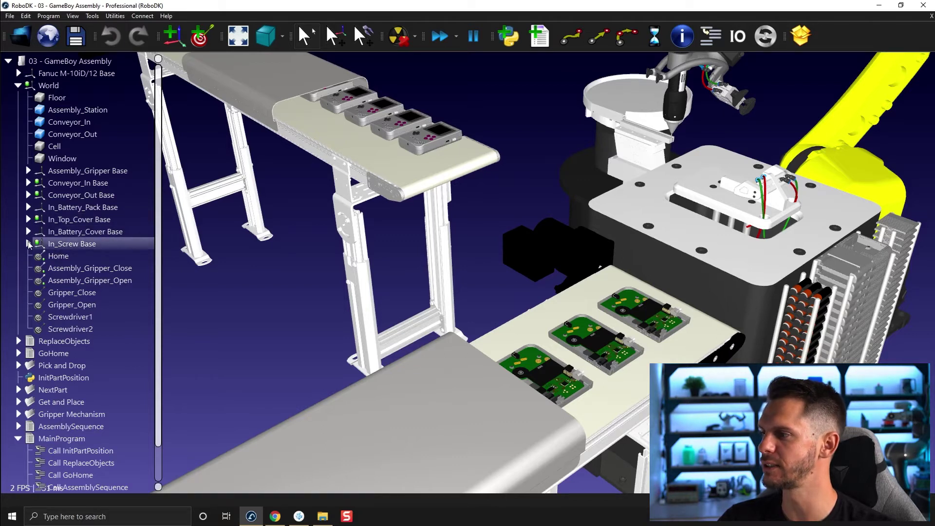
{"action": "left_click", "coordinate": [28, 244]}
{"action": "left_click", "coordinate": [38, 257]}
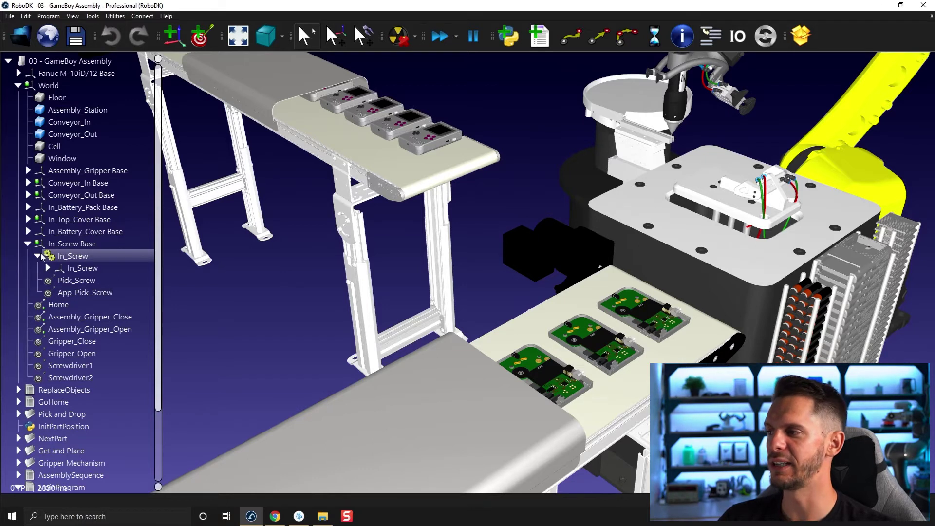
{"action": "left_click", "coordinate": [28, 232]}
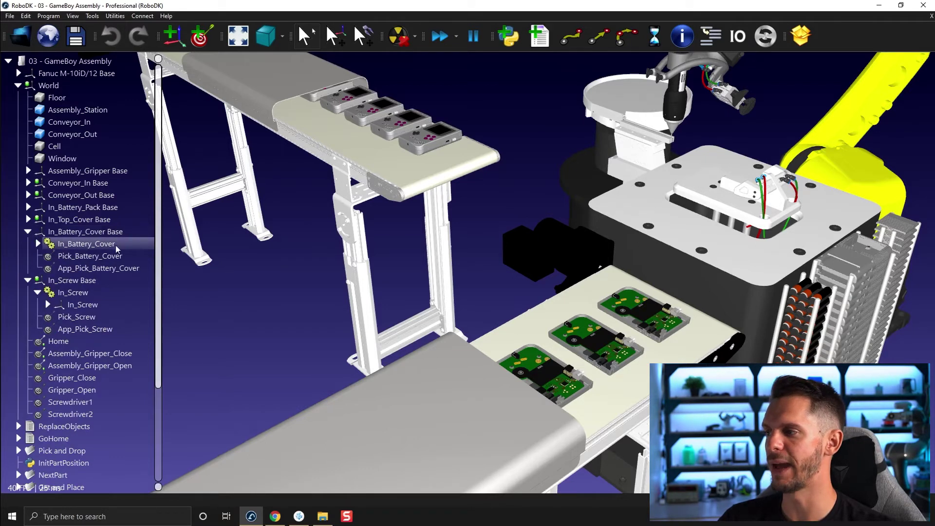
{"action": "left_click", "coordinate": [28, 219]}
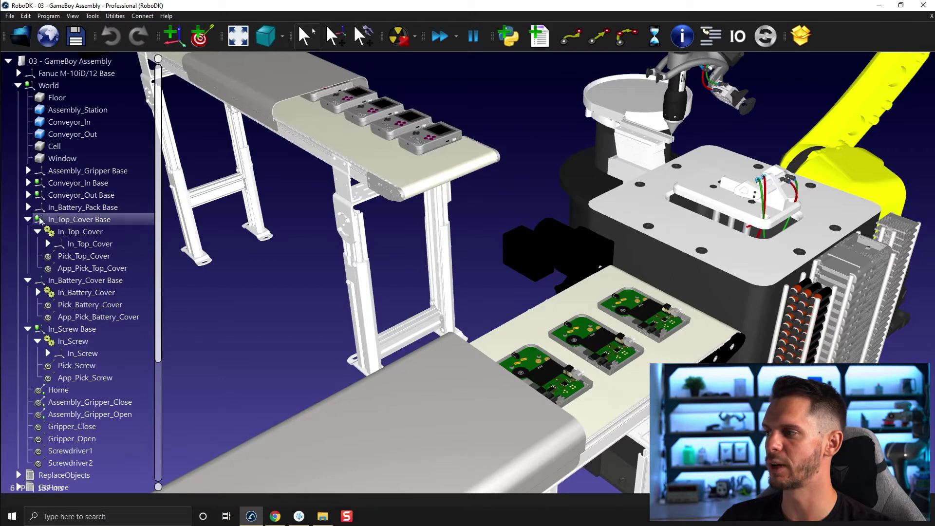
{"action": "left_click", "coordinate": [28, 207]}
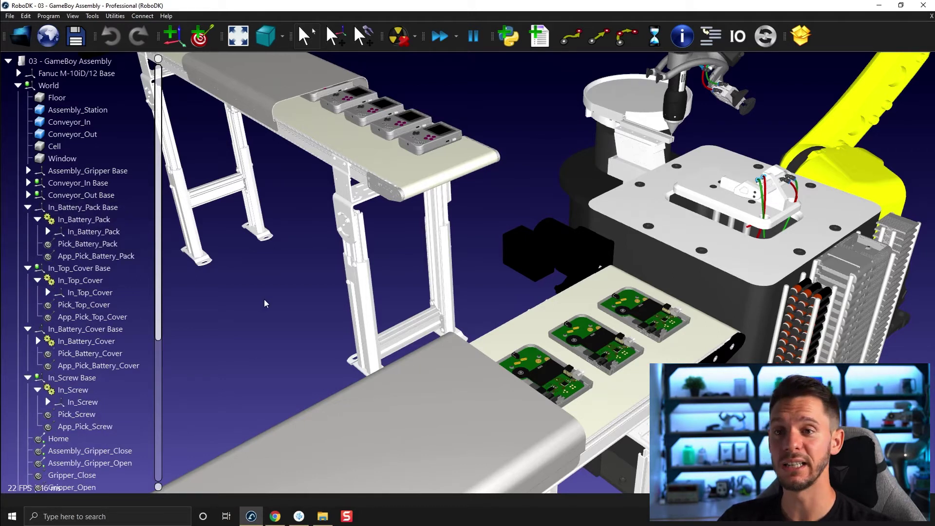
{"action": "mouse_move", "coordinate": [512, 202]}
{"action": "middle_mouse_down"}
{"action": "mouse_move", "coordinate": [458, 166]}
{"action": "mouse_move", "coordinate": [512, 206]}
{"action": "middle_mouse_up"}
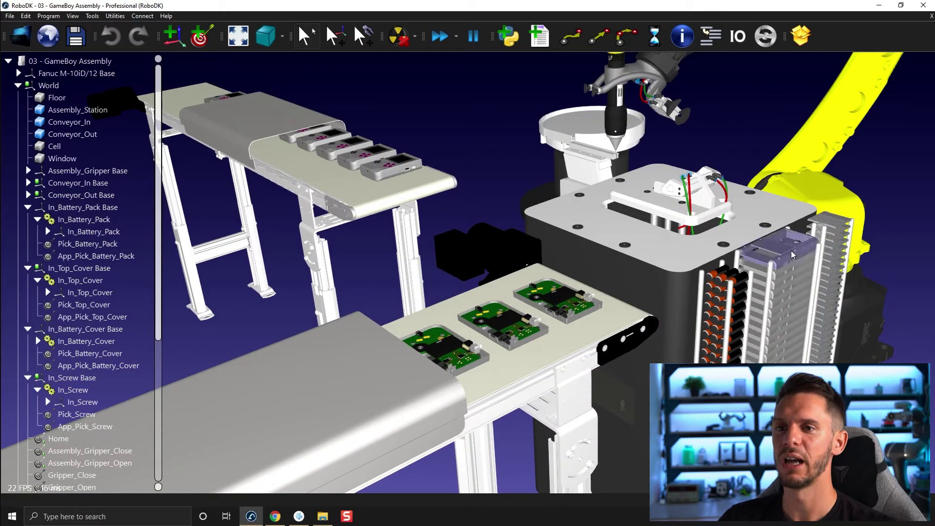
{"action": "middle_click_drag", "start_coordinate": [777, 283], "coordinate": [585, 317]}
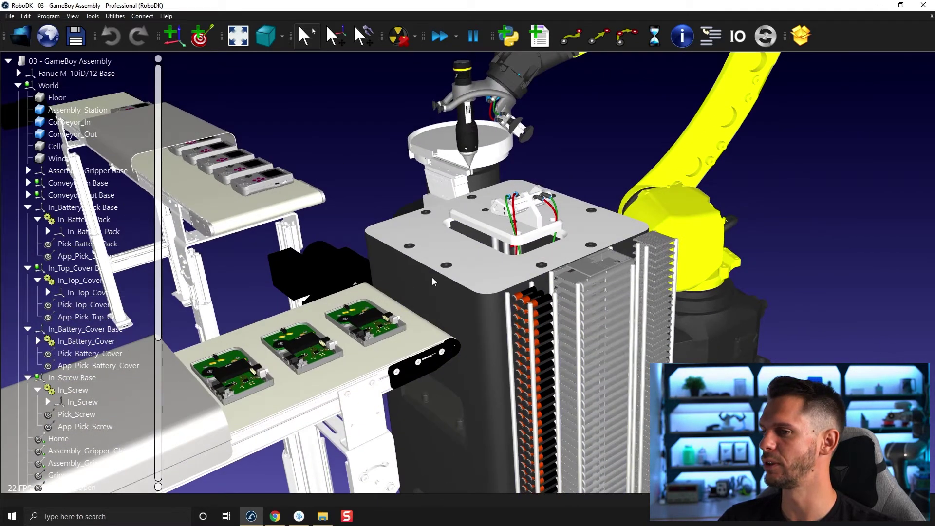
{"action": "middle_click_drag", "start_coordinate": [431, 277], "coordinate": [534, 283]}
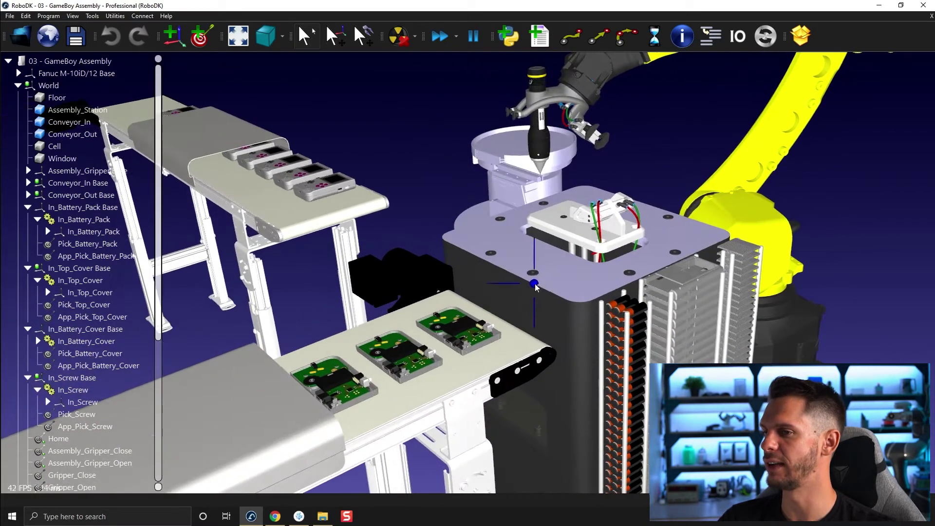
Step: Jog In_Top_Cover's joint d1 up to 350 mm
{"action": "double_click", "coordinate": [108, 280]}
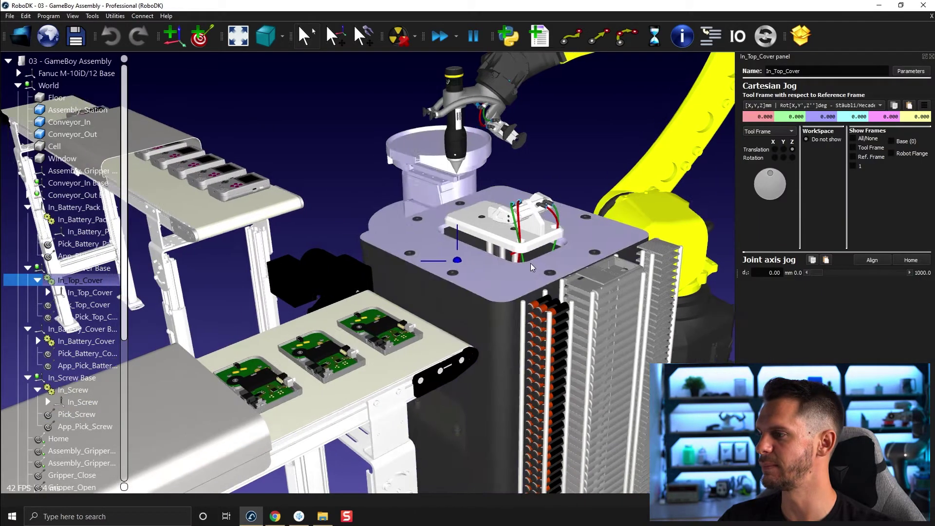
{"action": "scroll", "coordinate": [531, 263], "scroll_direction": "up", "scroll_amount": 3}
{"action": "scroll", "coordinate": [388, 270], "scroll_direction": "down", "scroll_amount": 2}
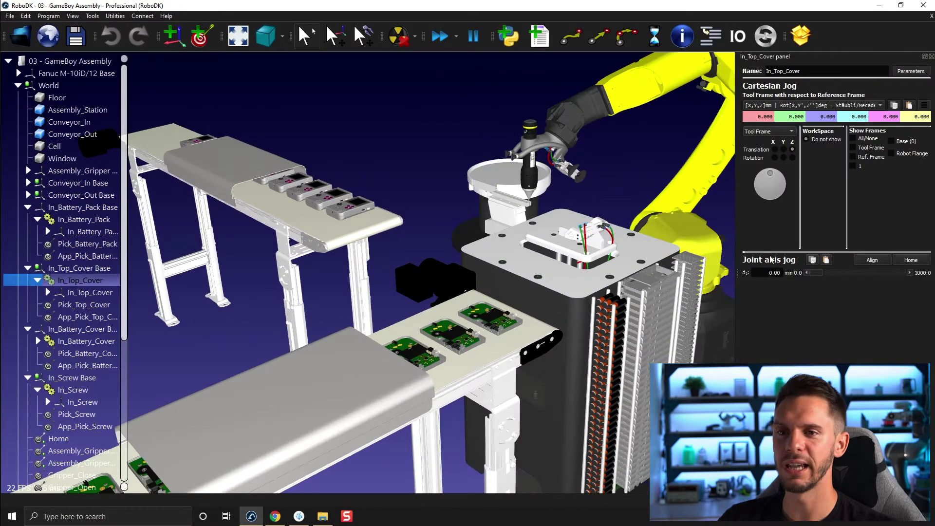
{"action": "left_click_drag", "start_coordinate": [910, 273], "coordinate": [908, 272]}
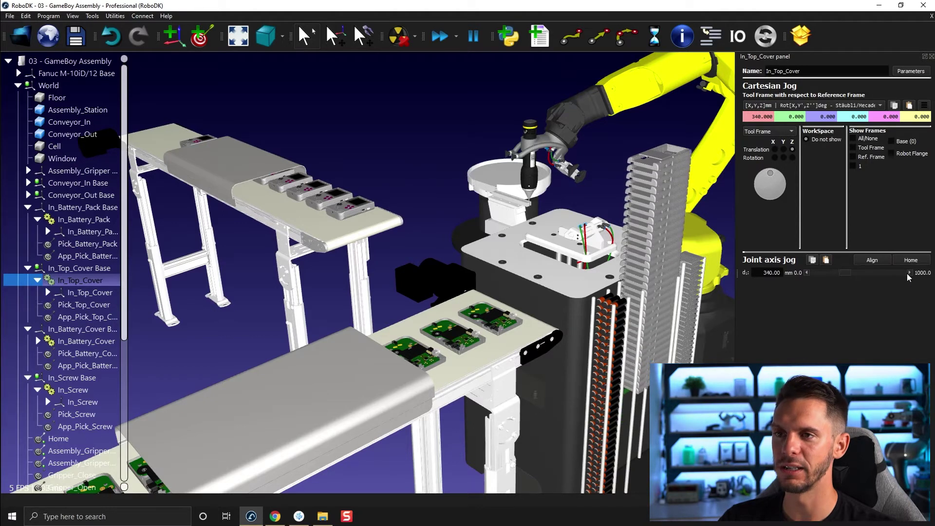
{"action": "left_click_drag", "start_coordinate": [908, 272], "coordinate": [907, 274]}
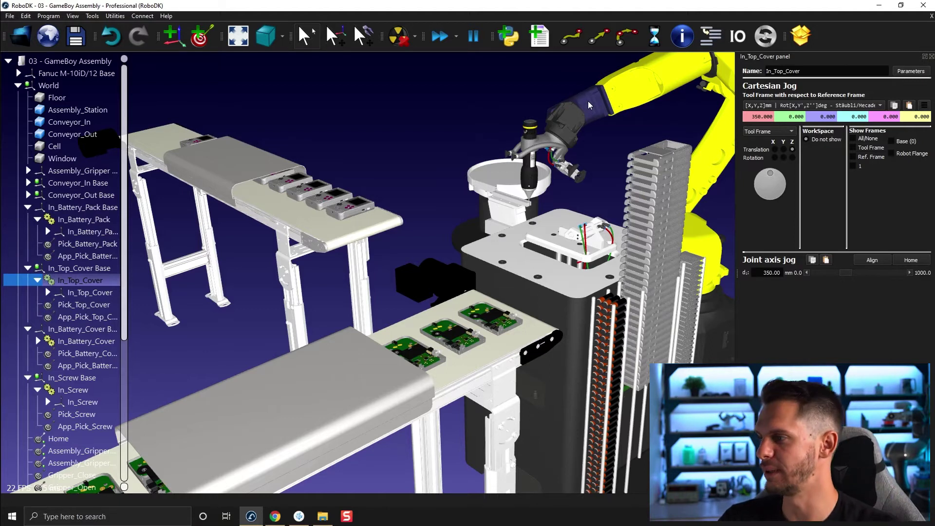
{"action": "scroll", "coordinate": [28, 191], "scroll_direction": "down", "scroll_amount": 3}
{"action": "scroll", "coordinate": [27, 190], "scroll_direction": "down", "scroll_amount": 2}
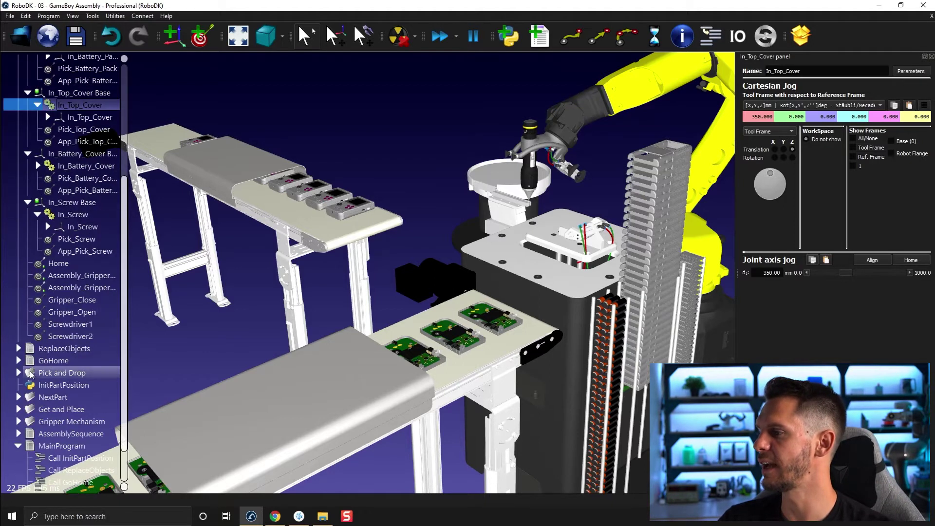
Step: Run the InitPartPosition script under NextPart and close the In_Top_Cover jog panel
{"action": "left_click", "coordinate": [18, 397]}
{"action": "double_click", "coordinate": [47, 389]}
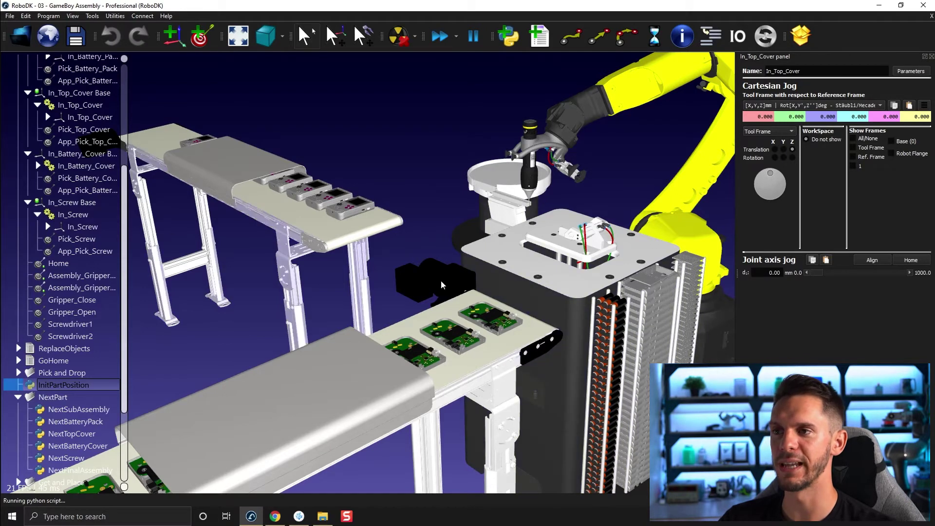
{"action": "scroll", "coordinate": [457, 218], "scroll_direction": "up", "scroll_amount": 5}
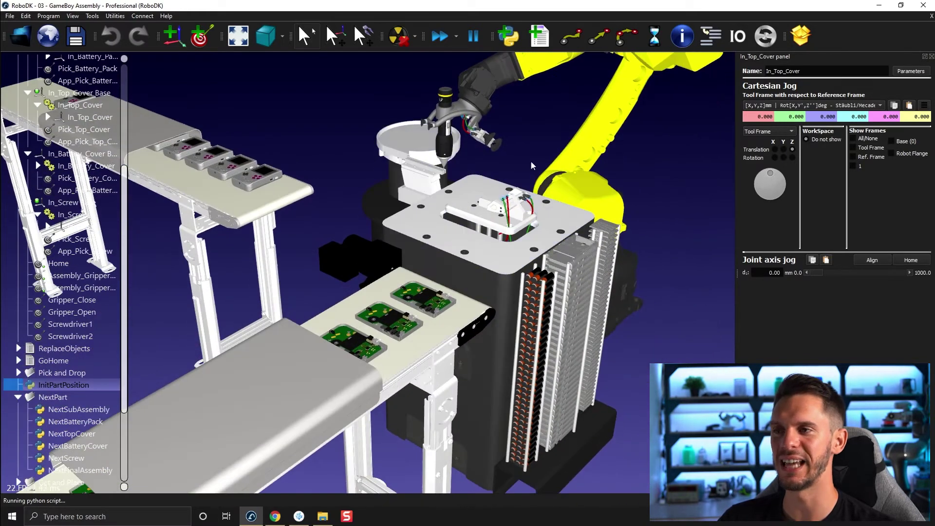
{"action": "scroll", "coordinate": [548, 168], "scroll_direction": "up", "scroll_amount": 2}
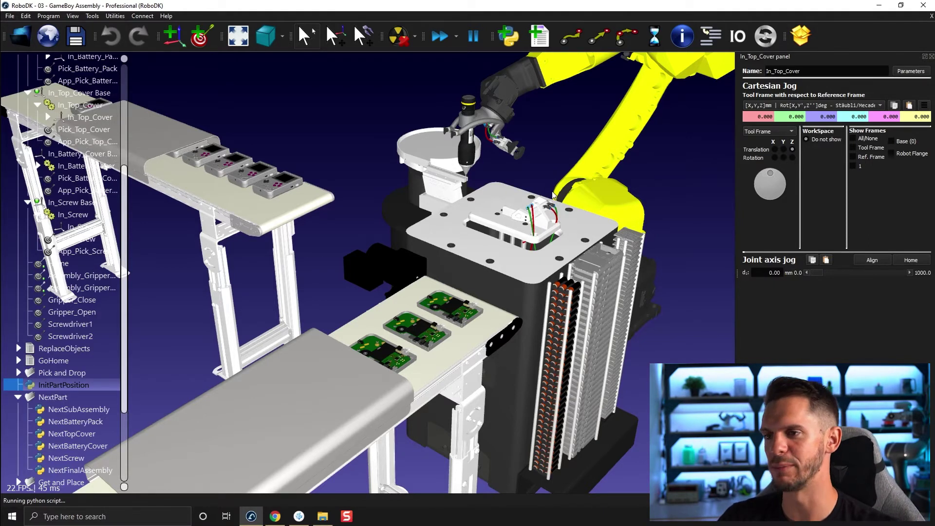
{"action": "left_click", "coordinate": [930, 57]}
{"action": "mouse_move", "coordinate": [730, 220]}
{"action": "left_mouse_down"}
{"action": "mouse_move", "coordinate": [783, 243]}
{"action": "mouse_move", "coordinate": [527, 311]}
{"action": "left_mouse_up"}
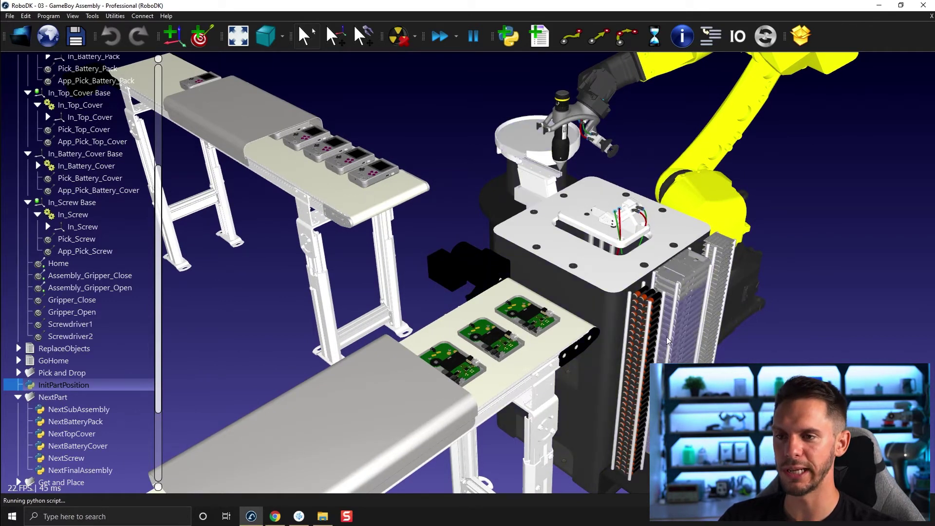
Step: Create a new station and import Assembly_Station.sld from the Part Feeder folder
{"action": "key", "text": "ctrl+n"}
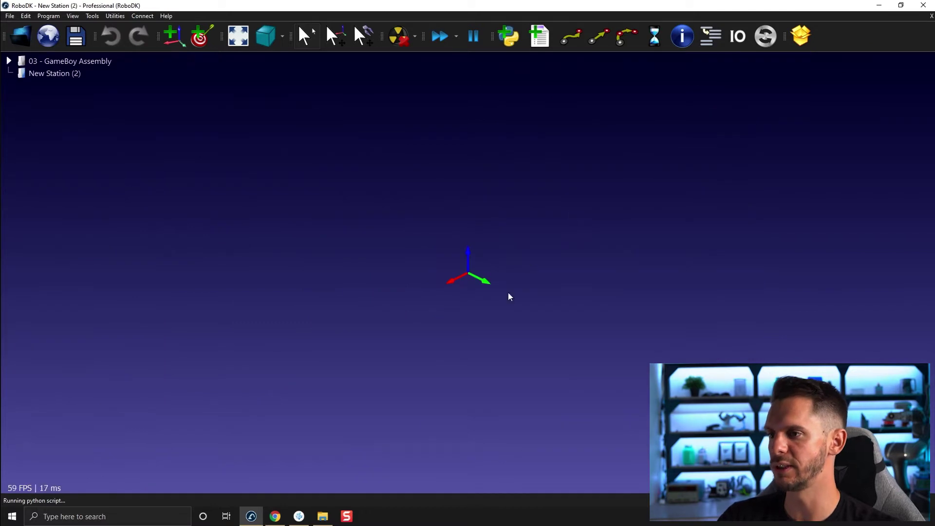
{"action": "left_click", "coordinate": [322, 516]}
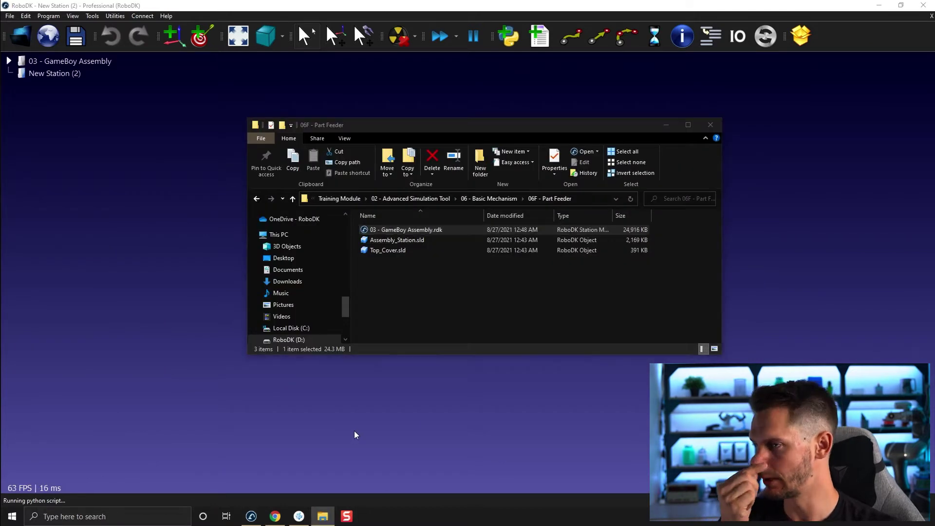
{"action": "left_click", "coordinate": [398, 241]}
{"action": "left_click_drag", "start_coordinate": [382, 239], "coordinate": [106, 243]}
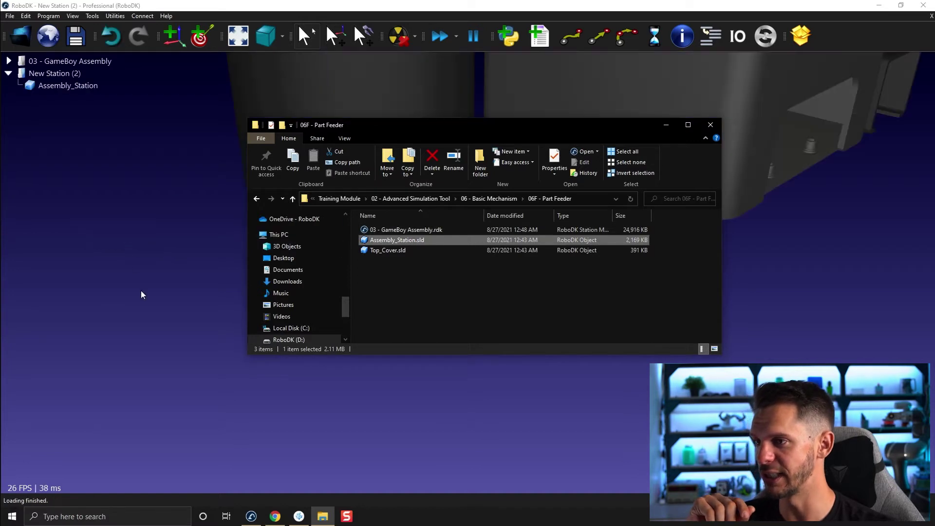
{"action": "left_click", "coordinate": [561, 102]}
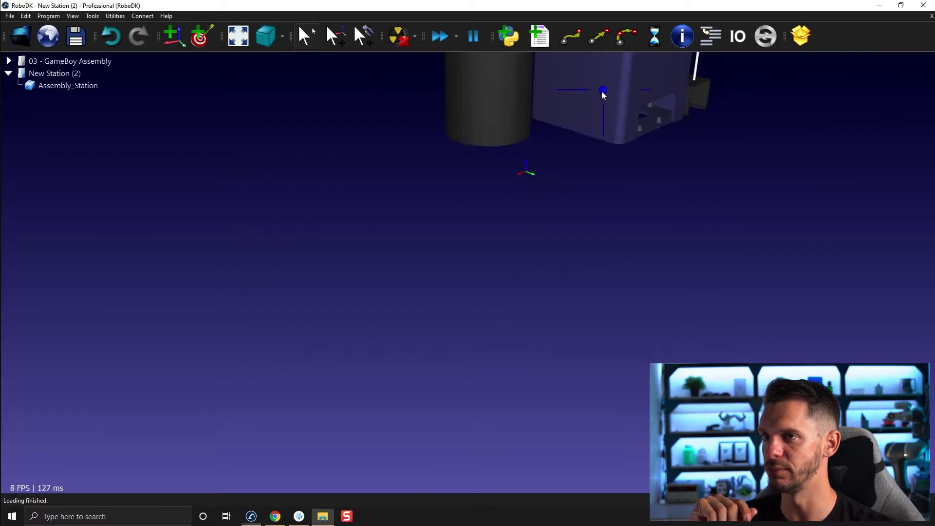
{"action": "mouse_move", "coordinate": [602, 91]}
{"action": "left_mouse_down"}
{"action": "mouse_move", "coordinate": [390, 271]}
{"action": "mouse_move", "coordinate": [125, 281]}
{"action": "mouse_move", "coordinate": [177, 320]}
{"action": "mouse_move", "coordinate": [458, 185]}
{"action": "mouse_move", "coordinate": [522, 144]}
{"action": "mouse_move", "coordinate": [550, 185]}
{"action": "mouse_move", "coordinate": [513, 154]}
{"action": "mouse_move", "coordinate": [453, 140]}
{"action": "mouse_move", "coordinate": [477, 171]}
{"action": "left_mouse_up"}
{"action": "scroll", "coordinate": [459, 185], "scroll_direction": "up", "scroll_amount": 3}
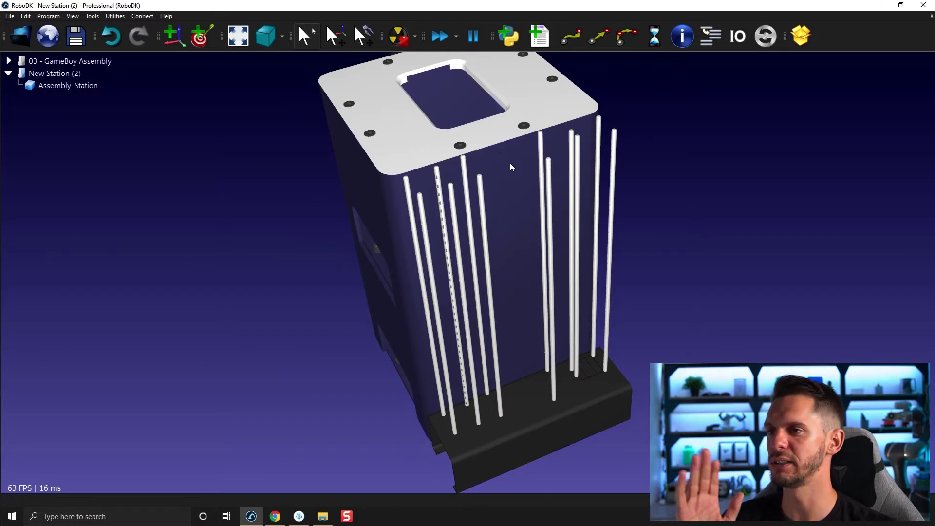
{"action": "left_click_drag", "start_coordinate": [510, 163], "coordinate": [535, 179]}
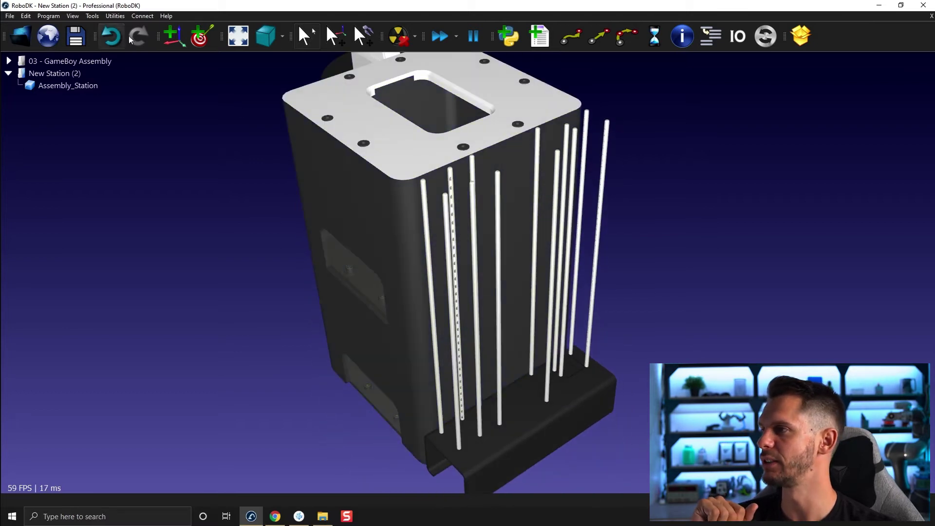
{"action": "scroll", "coordinate": [267, 254], "scroll_direction": "down", "scroll_amount": 3}
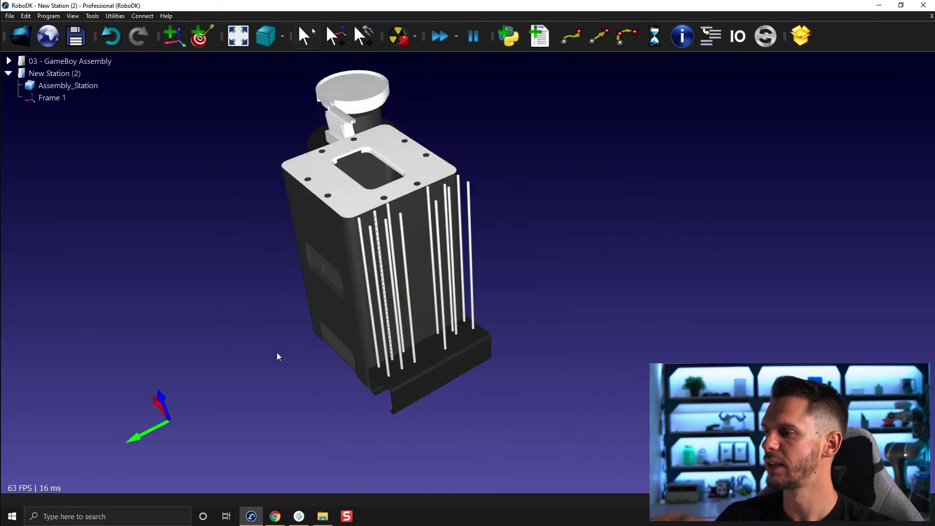
Step: Drag Frame 1 up beside the pins at the station's top corner and rotate it
{"action": "double_click", "coordinate": [86, 85]}
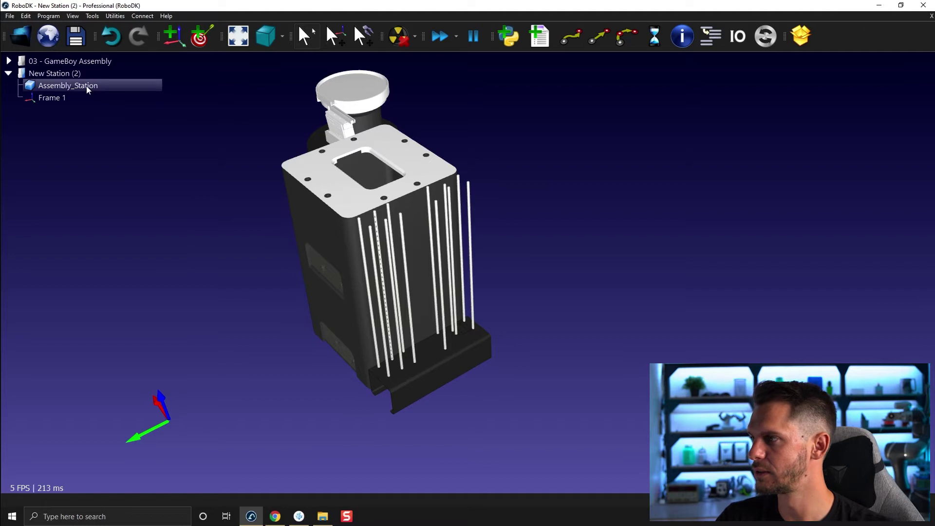
{"action": "left_click", "coordinate": [931, 56]}
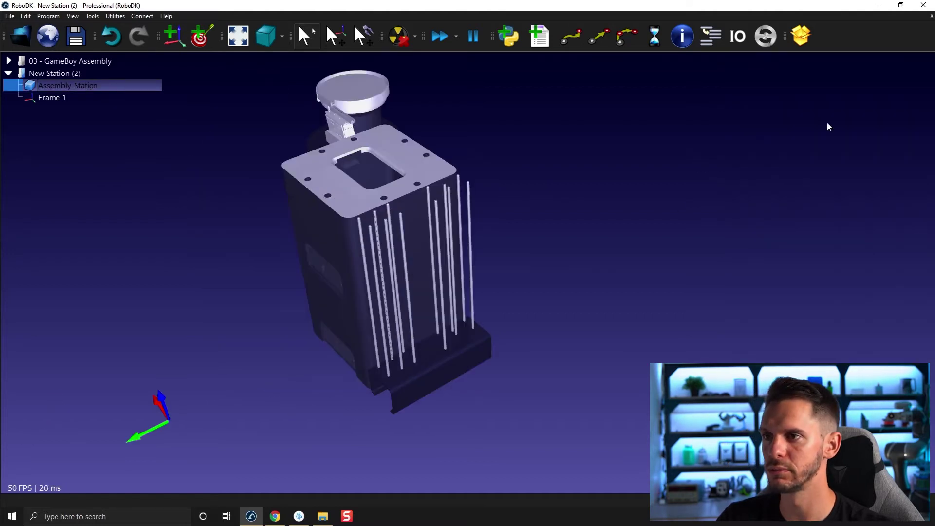
{"action": "left_click_drag", "start_coordinate": [134, 437], "coordinate": [288, 414]}
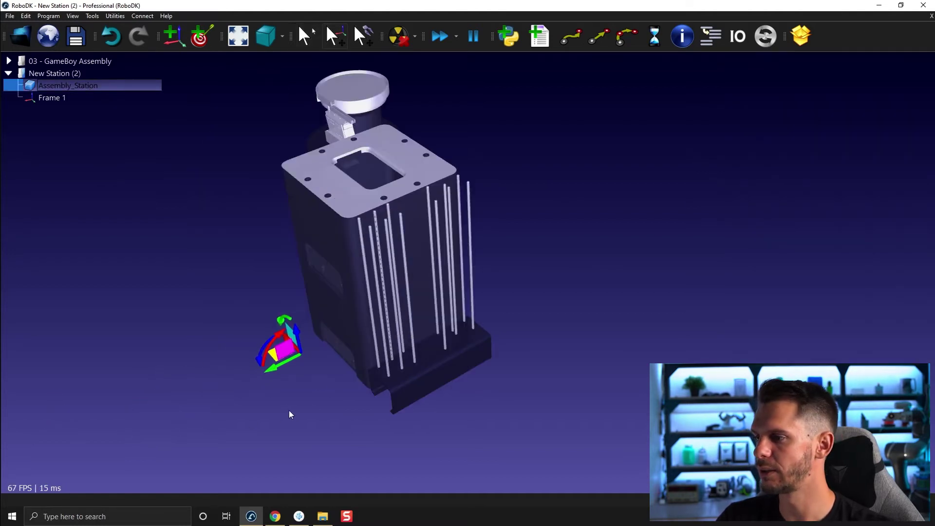
{"action": "left_click", "coordinate": [278, 339]}
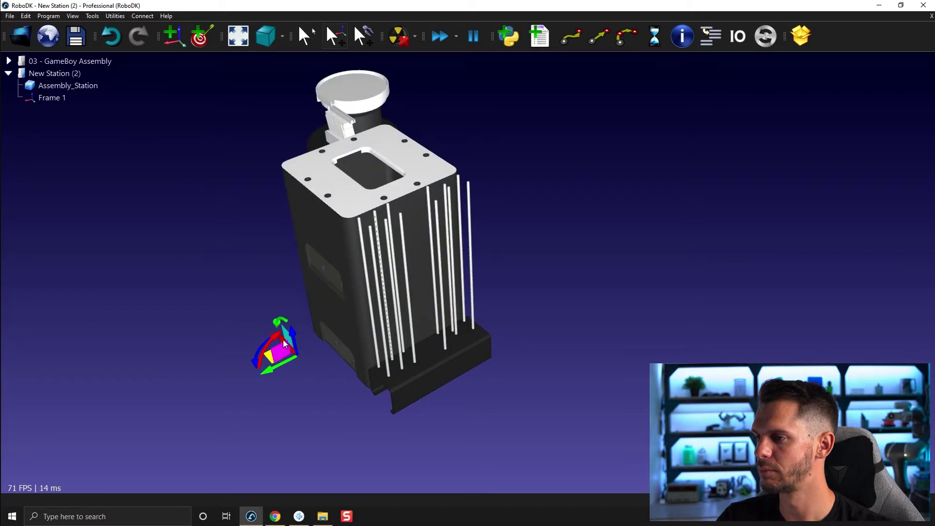
{"action": "mouse_move", "coordinate": [284, 343]}
{"action": "left_mouse_down"}
{"action": "mouse_move", "coordinate": [334, 418]}
{"action": "mouse_move", "coordinate": [343, 333]}
{"action": "mouse_move", "coordinate": [414, 308]}
{"action": "left_mouse_up"}
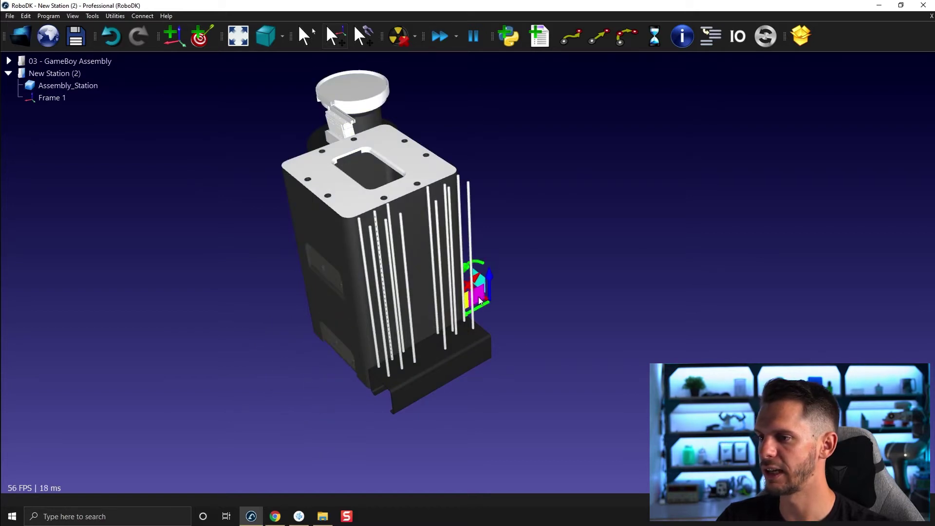
{"action": "mouse_move", "coordinate": [479, 300]}
{"action": "left_mouse_down"}
{"action": "mouse_move", "coordinate": [495, 281]}
{"action": "mouse_move", "coordinate": [429, 323]}
{"action": "mouse_move", "coordinate": [407, 302]}
{"action": "mouse_move", "coordinate": [397, 241]}
{"action": "mouse_move", "coordinate": [400, 188]}
{"action": "mouse_move", "coordinate": [467, 173]}
{"action": "left_mouse_up"}
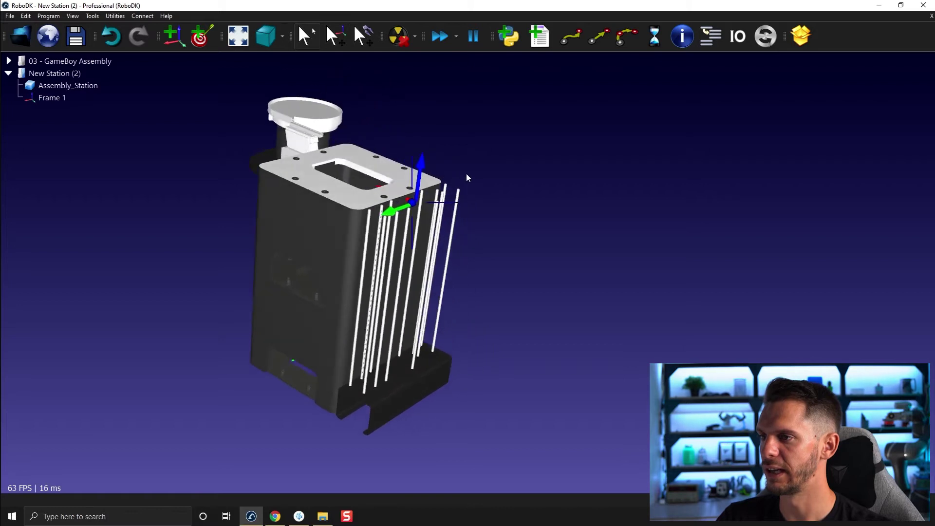
{"action": "scroll", "coordinate": [389, 191], "scroll_direction": "up", "scroll_amount": 3}
{"action": "scroll", "coordinate": [389, 191], "scroll_direction": "up", "scroll_amount": 3}
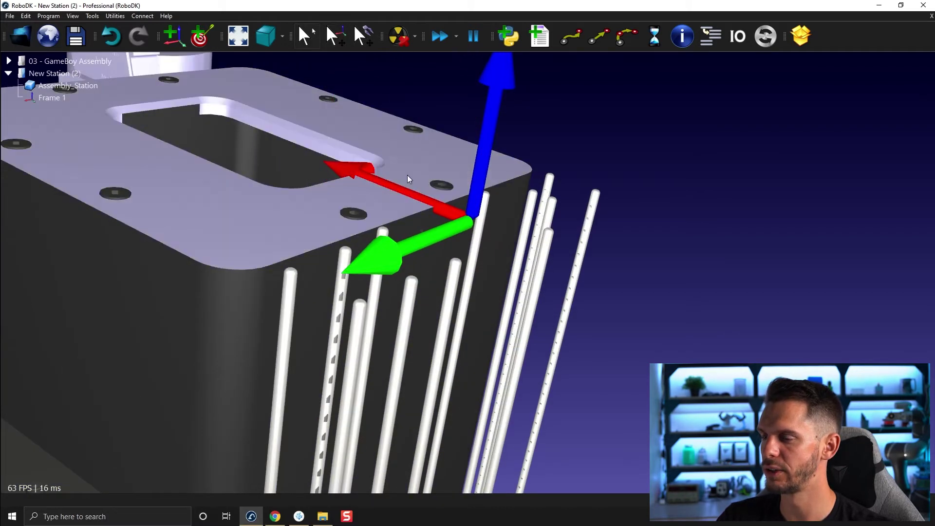
{"action": "left_click_drag", "start_coordinate": [355, 88], "coordinate": [530, 140]}
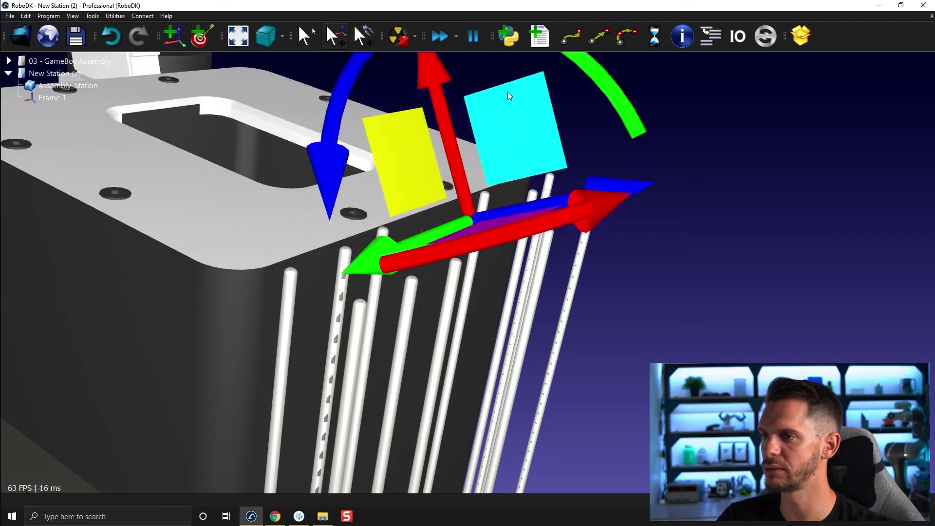
{"action": "scroll", "coordinate": [530, 144], "scroll_direction": "down", "scroll_amount": 5}
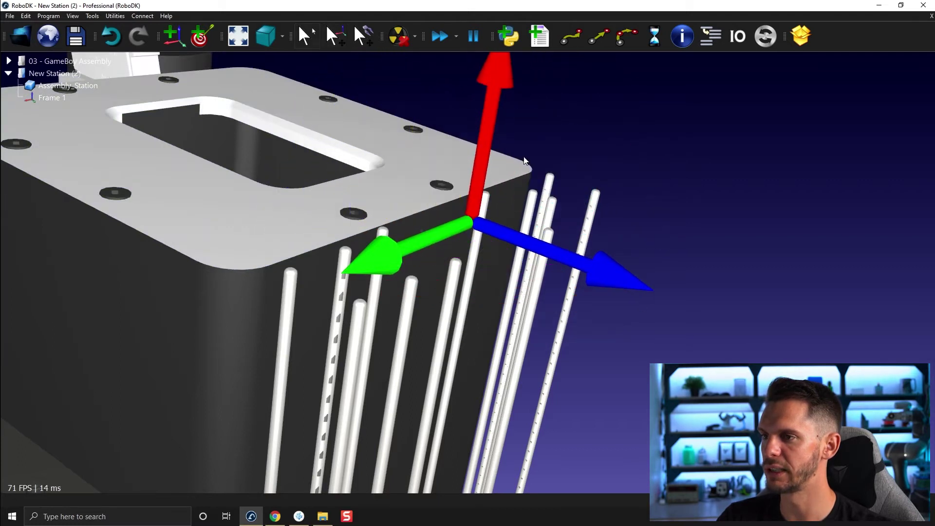
Step: Set Frame 1's position to X -595, Y 135, Z 970 with Rz -90°
{"action": "double_click", "coordinate": [80, 99]}
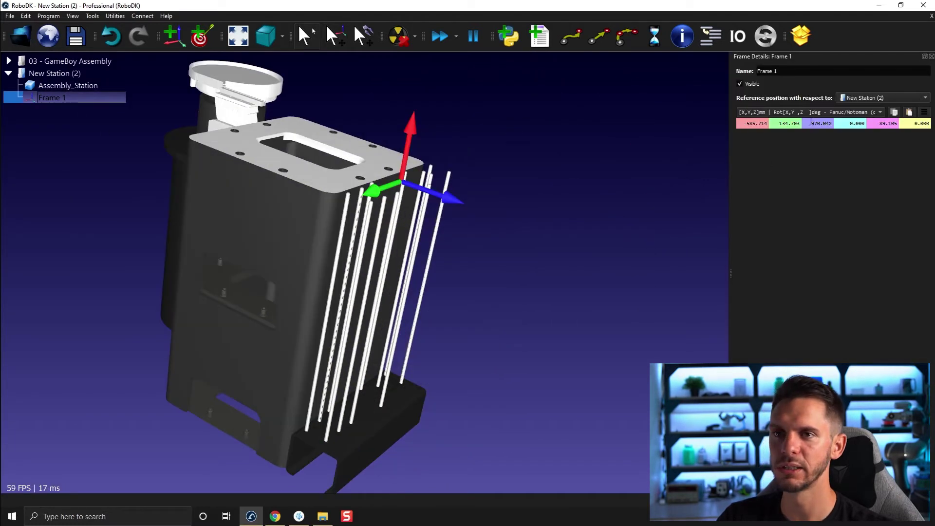
{"action": "double_click", "coordinate": [873, 123]}
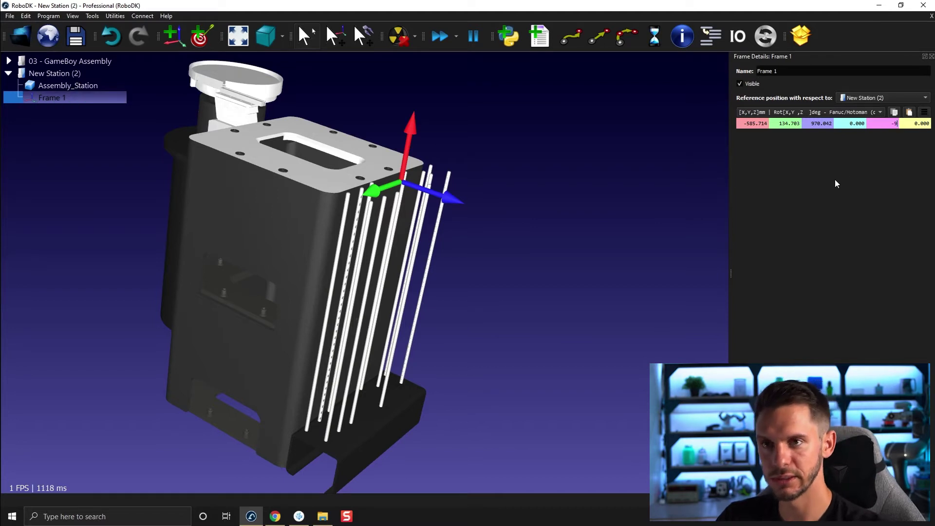
{"action": "type", "text": "-90"}
{"action": "key", "text": "Return"}
{"action": "type", "text": "-555"}
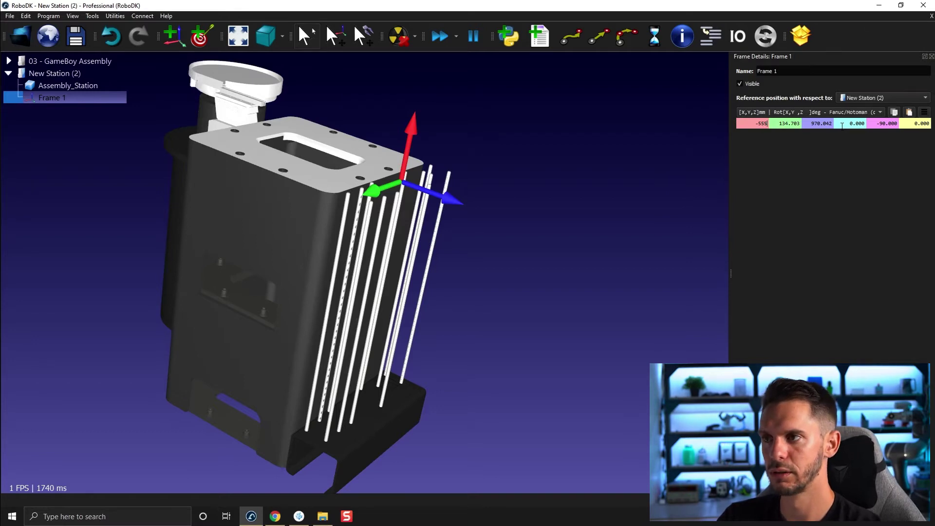
{"action": "key", "text": "Return"}
{"action": "type", "text": "-545"}
{"action": "key", "text": "Return"}
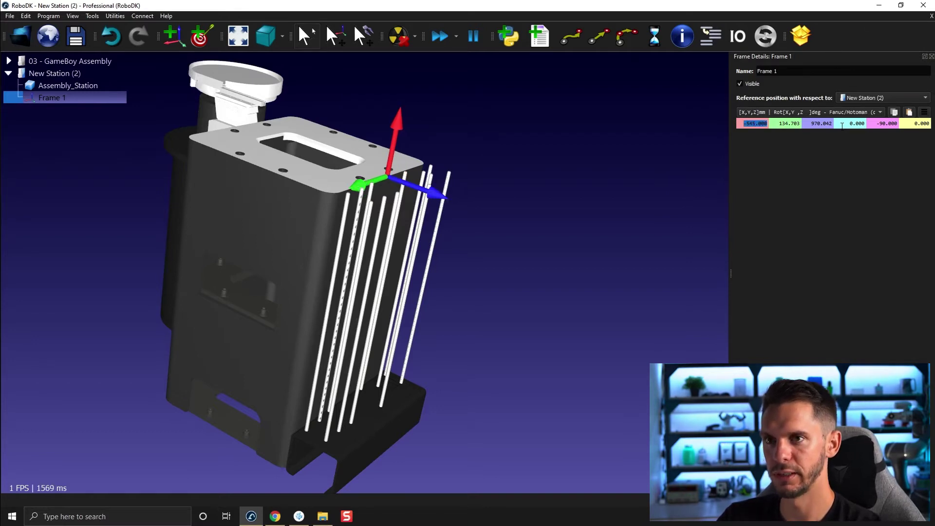
{"action": "key", "text": "Up"}
{"action": "key", "text": "Up"}
{"action": "key", "text": "Up"}
{"action": "key", "text": "Up"}
{"action": "key", "text": "Up"}
{"action": "key", "text": "Up"}
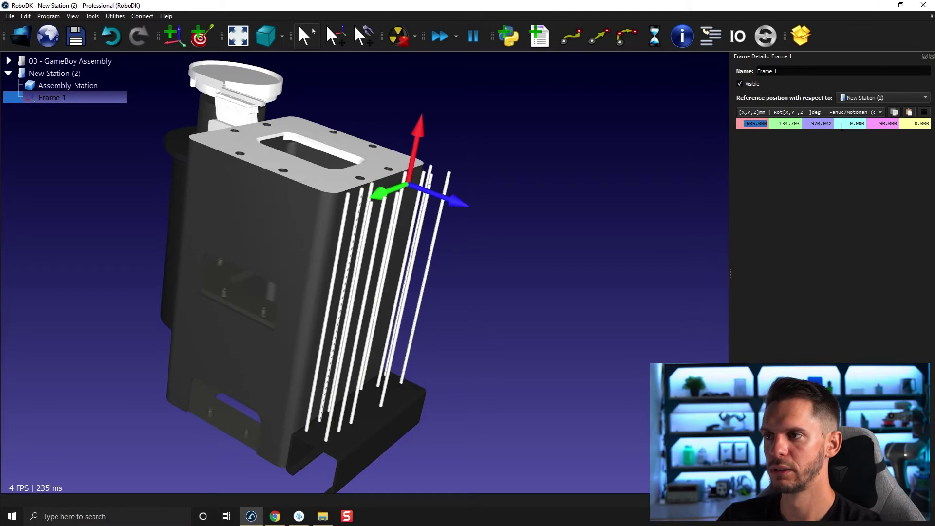
{"action": "key", "text": "Down"}
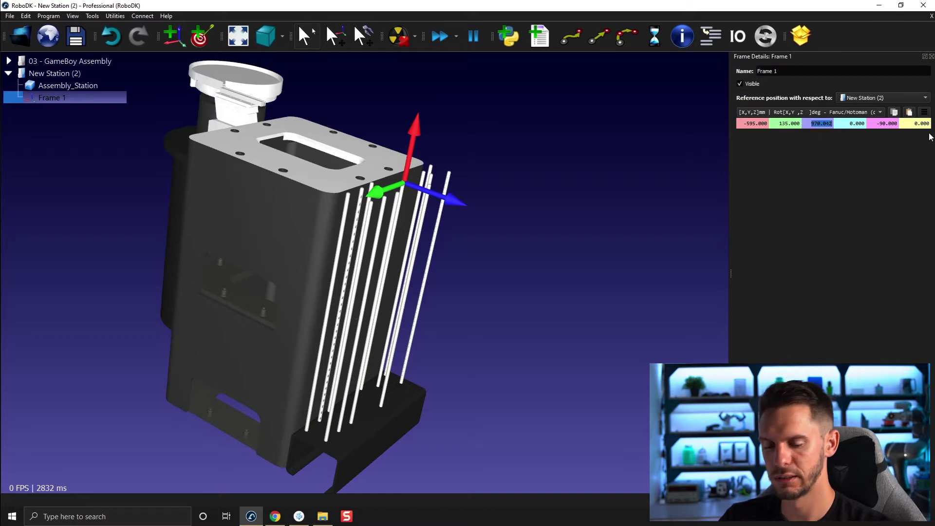
Step: Rename Frame 1 to 'Frame Top Cover'
{"action": "left_click", "coordinate": [440, 212]}
{"action": "left_click_drag", "start_coordinate": [486, 201], "coordinate": [213, 240]}
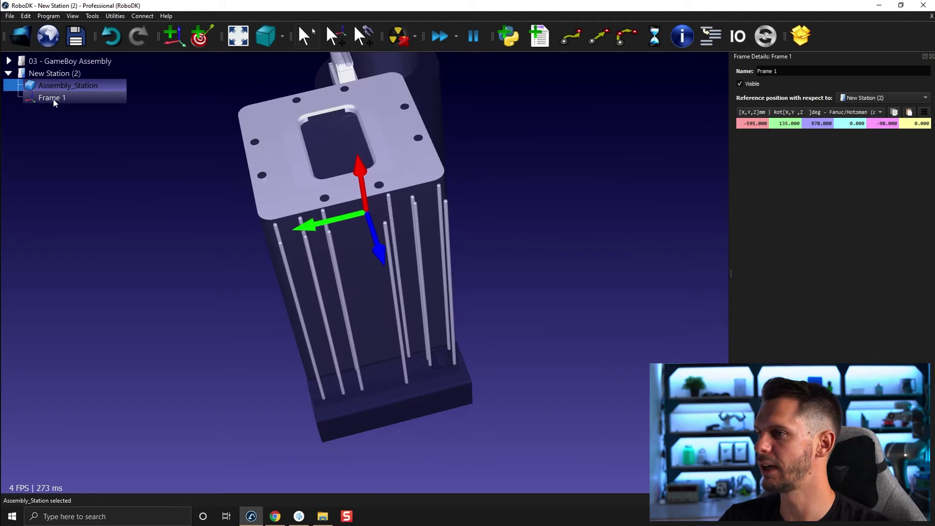
{"action": "left_click", "coordinate": [53, 99]}
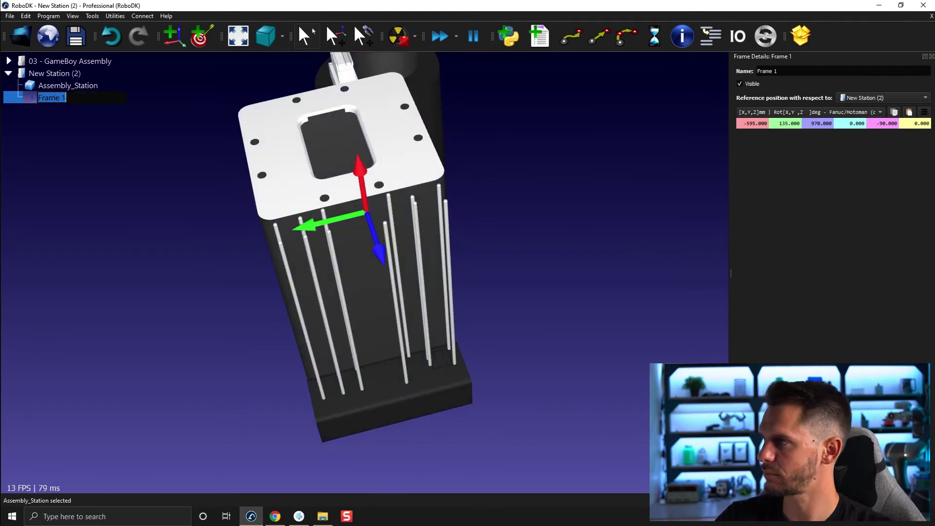
{"action": "key", "text": "BackSpace"}
{"action": "key", "text": "BackSpace"}
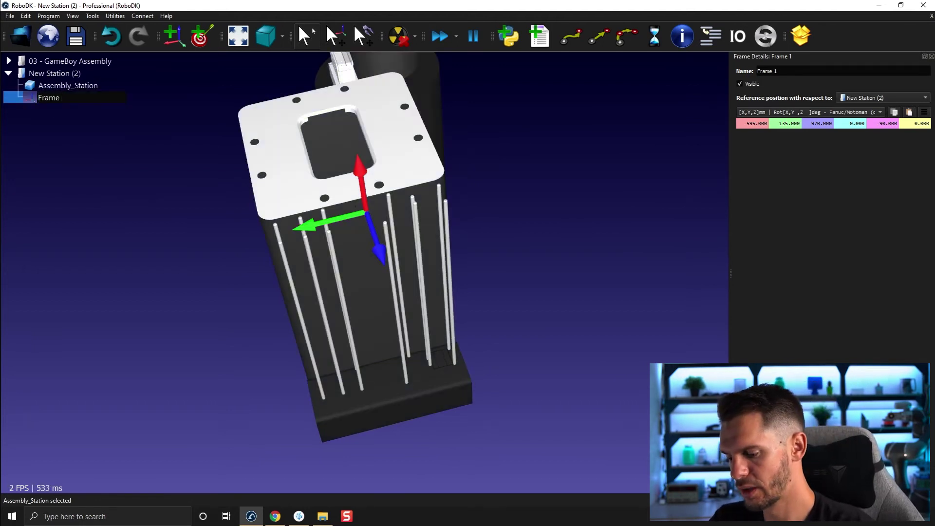
{"action": "type", "text": "Con"}
{"action": "key", "text": "BackSpace"}
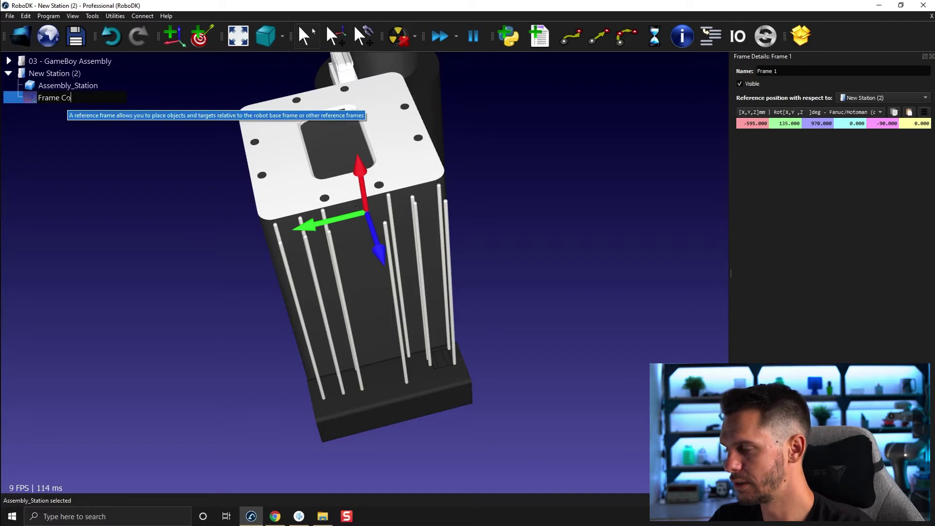
{"action": "key", "text": "BackSpace"}
{"action": "key", "text": "BackSpace"}
{"action": "type", "text": "Top"}
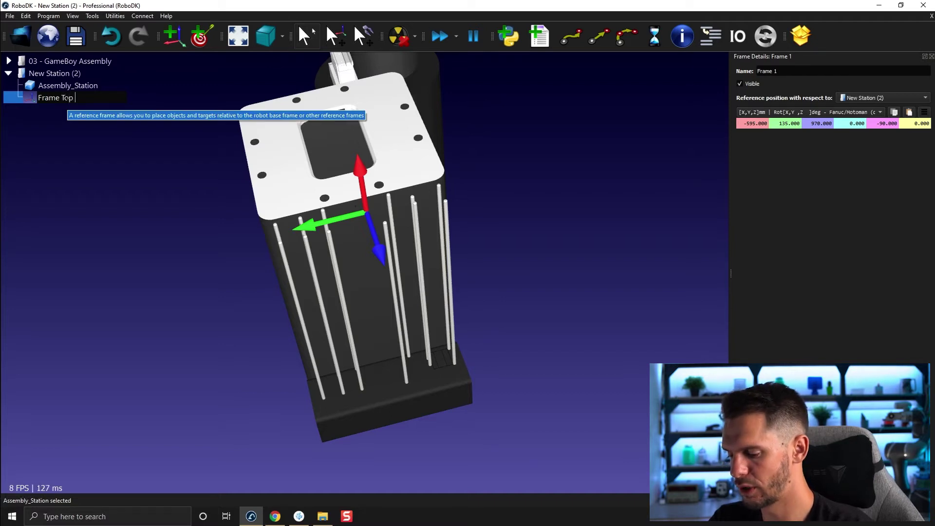
{"action": "type", "text": " Cover"}
{"action": "key", "text": "Return"}
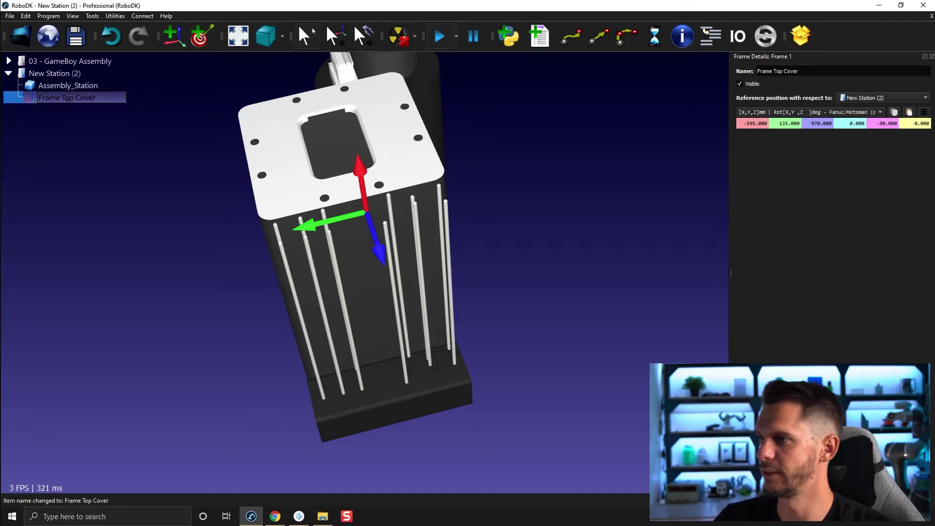
{"action": "mouse_move", "coordinate": [246, 358]}
{"action": "left_mouse_down"}
{"action": "mouse_move", "coordinate": [360, 318]}
{"action": "mouse_move", "coordinate": [444, 318]}
{"action": "mouse_move", "coordinate": [400, 320]}
{"action": "mouse_move", "coordinate": [402, 310]}
{"action": "left_mouse_up"}
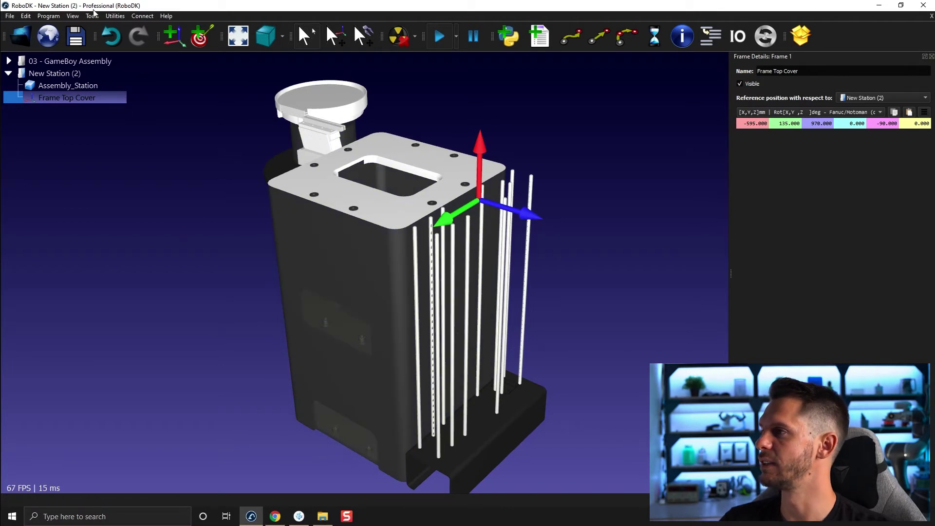
Step: Model a one-axis linear mechanism 'Top_Cover_Feed' with travel limits 0 to 1000
{"action": "left_click", "coordinate": [111, 15]}
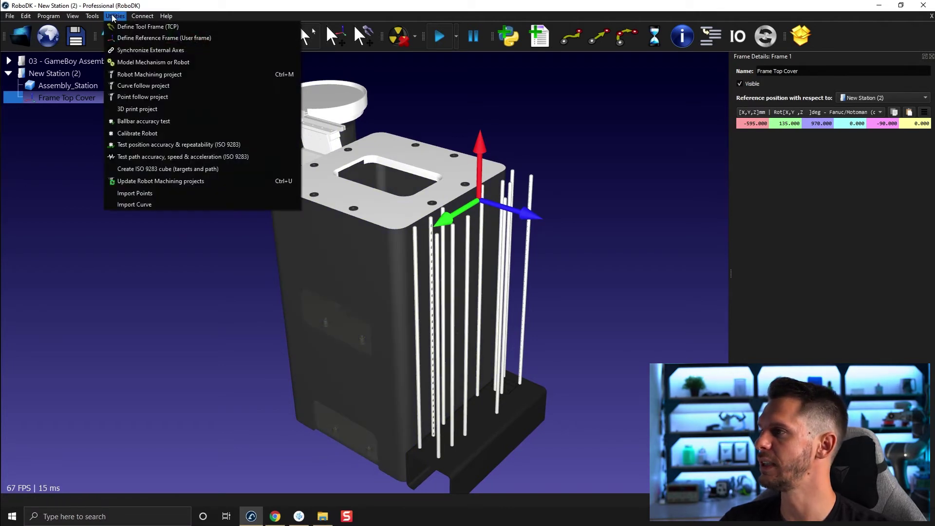
{"action": "left_click", "coordinate": [155, 61]}
{"action": "left_click_drag", "start_coordinate": [483, 144], "coordinate": [256, 203]}
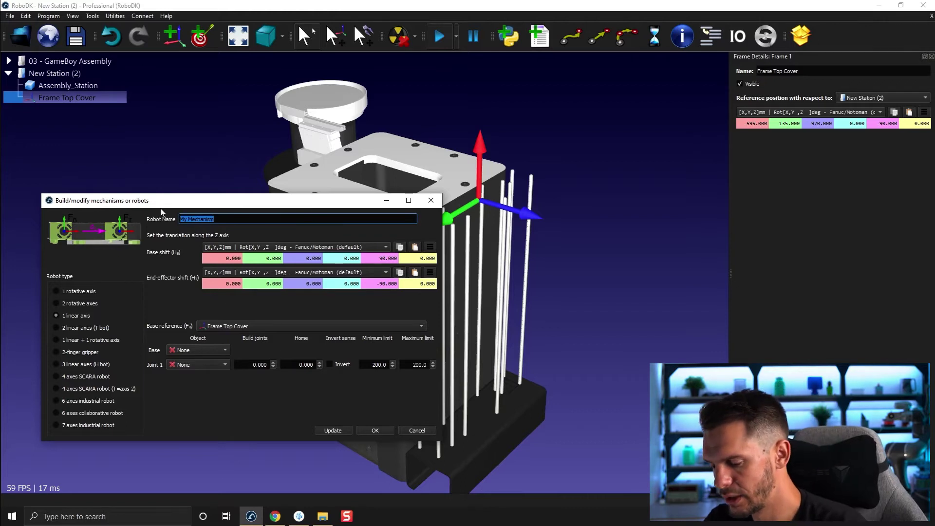
{"action": "type", "text": "Top_C"}
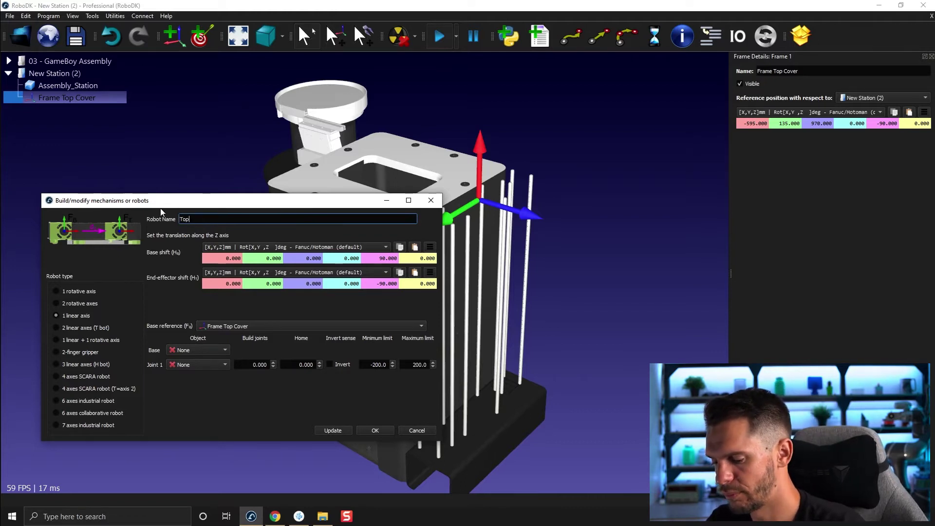
{"action": "type", "text": "over_Feed"}
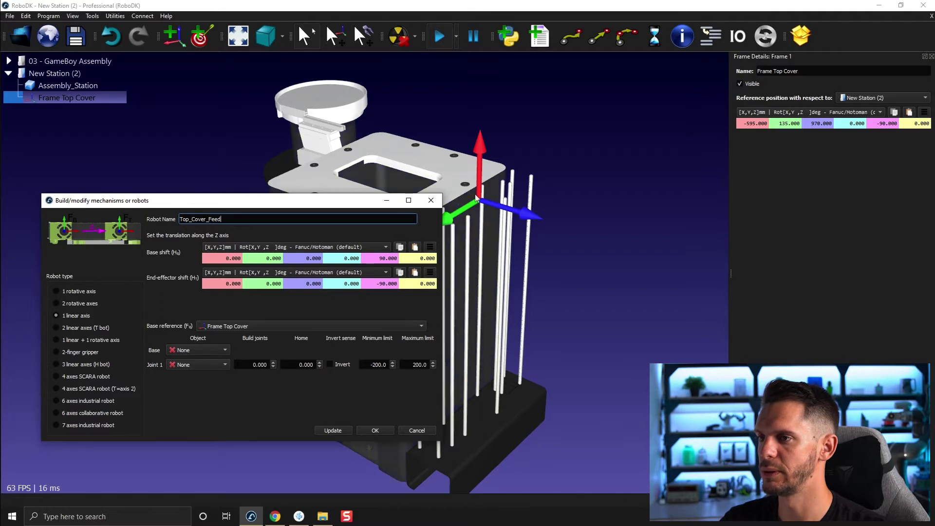
{"action": "type", "text": "0"}
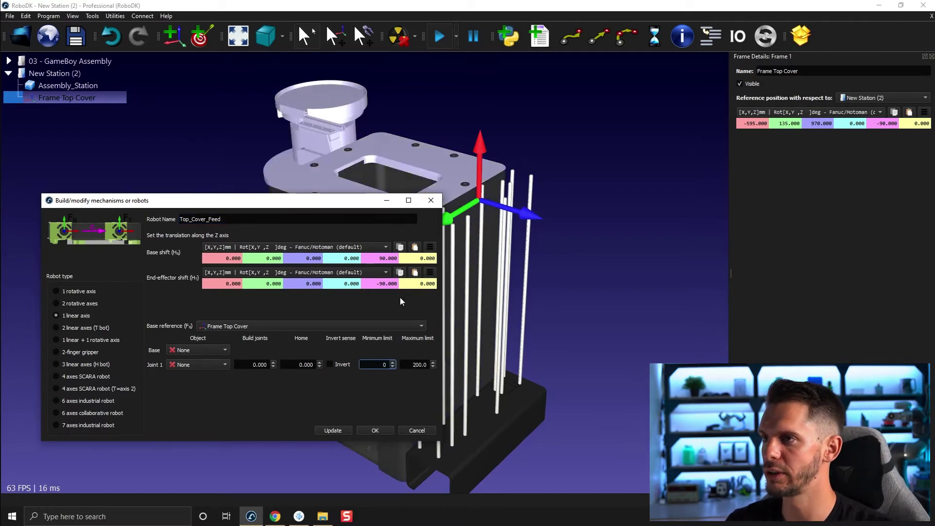
{"action": "key", "text": "Return"}
{"action": "left_click", "coordinate": [416, 364]}
{"action": "type", "text": "1000"}
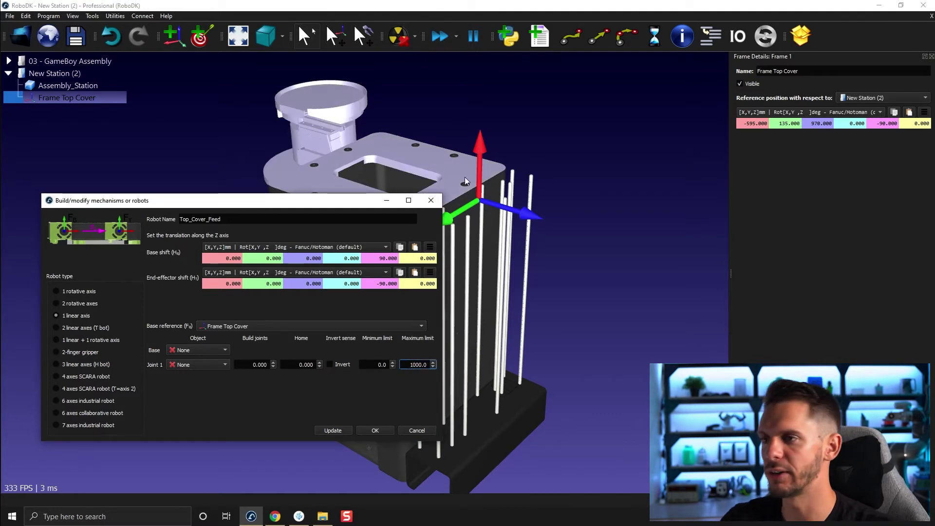
{"action": "left_click_drag", "start_coordinate": [265, 206], "coordinate": [426, 92]}
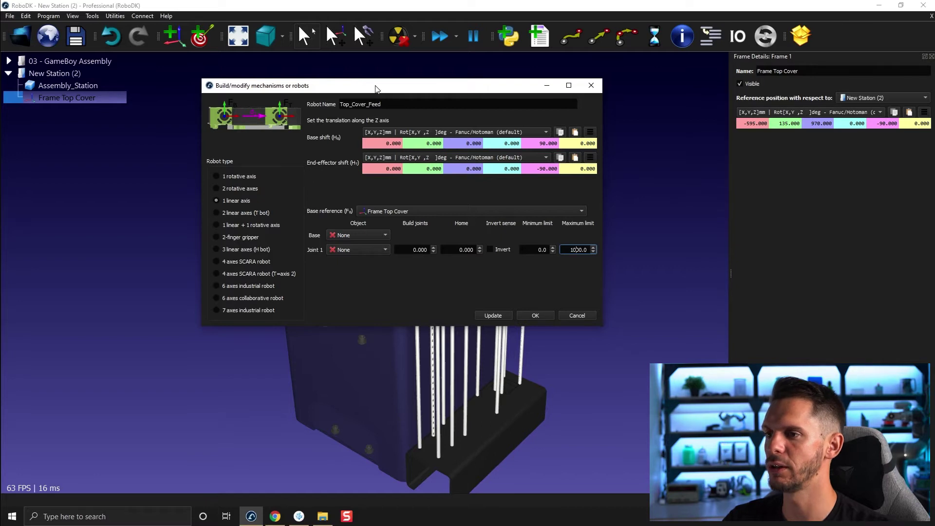
{"action": "left_click_drag", "start_coordinate": [375, 87], "coordinate": [354, 82]}
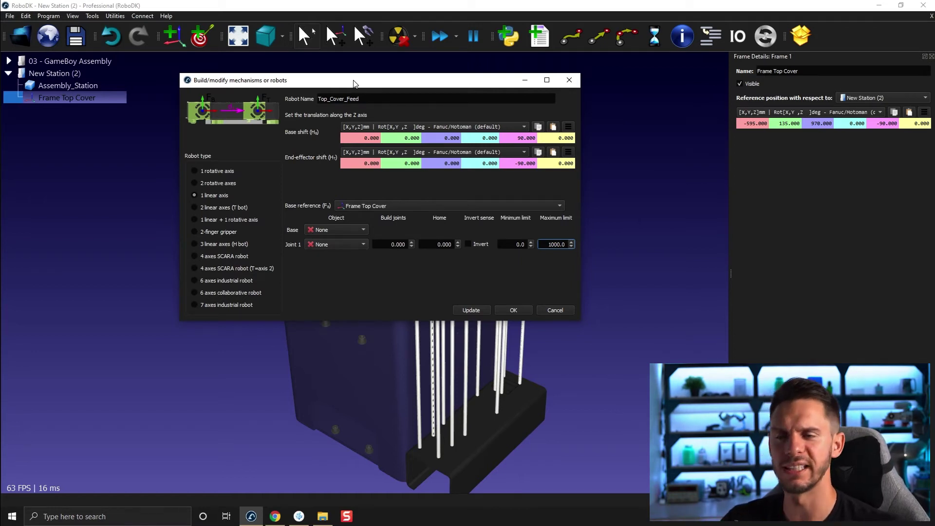
{"action": "left_click", "coordinate": [501, 310]}
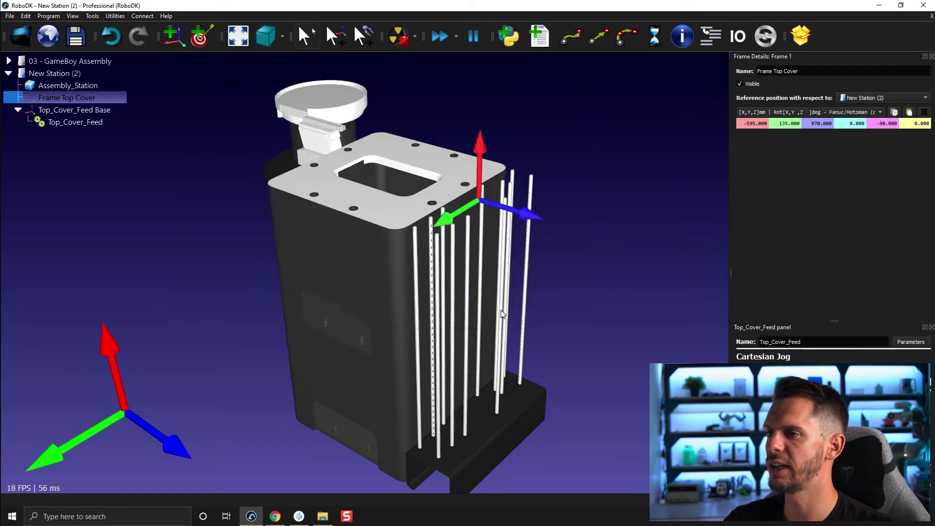
Step: Paste Frame Top Cover's pose into Top_Cover_Feed Base, then hide Frame Top Cover
{"action": "right_click_drag", "start_coordinate": [149, 396], "coordinate": [179, 338]}
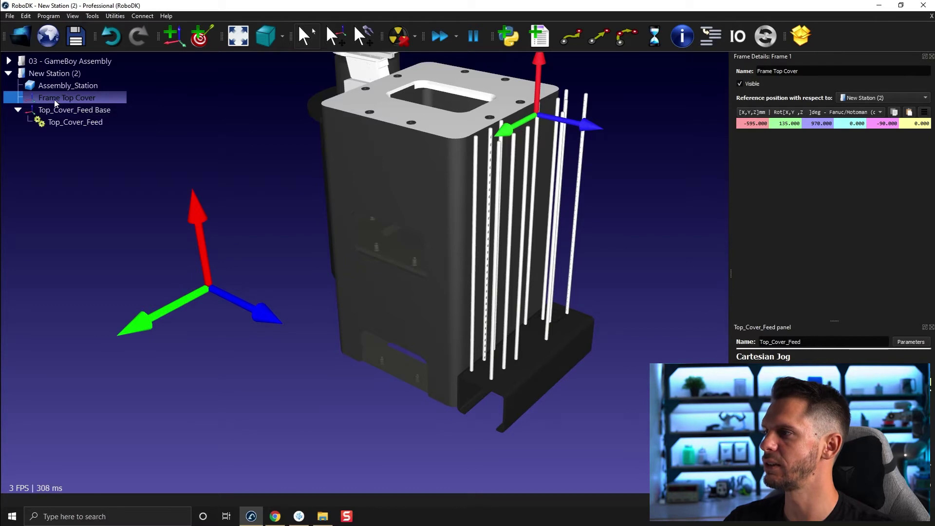
{"action": "left_click_drag", "start_coordinate": [189, 199], "coordinate": [212, 226]}
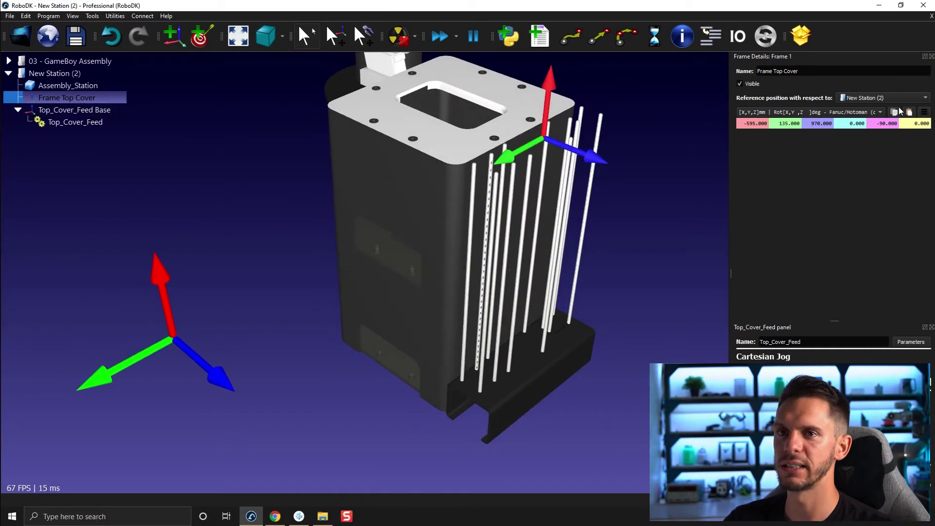
{"action": "double_click", "coordinate": [93, 111]}
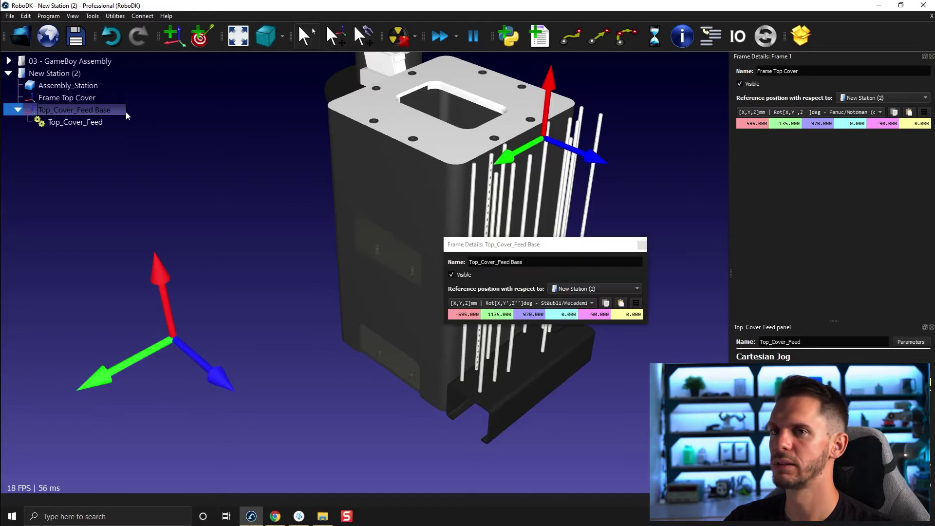
{"action": "left_click", "coordinate": [621, 306]}
{"action": "right_click", "coordinate": [95, 102]}
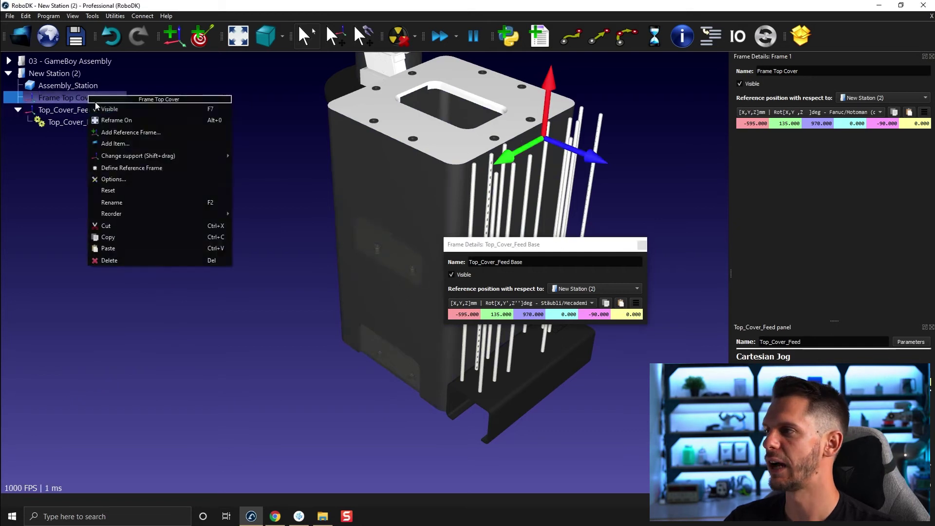
{"action": "left_click", "coordinate": [106, 110]}
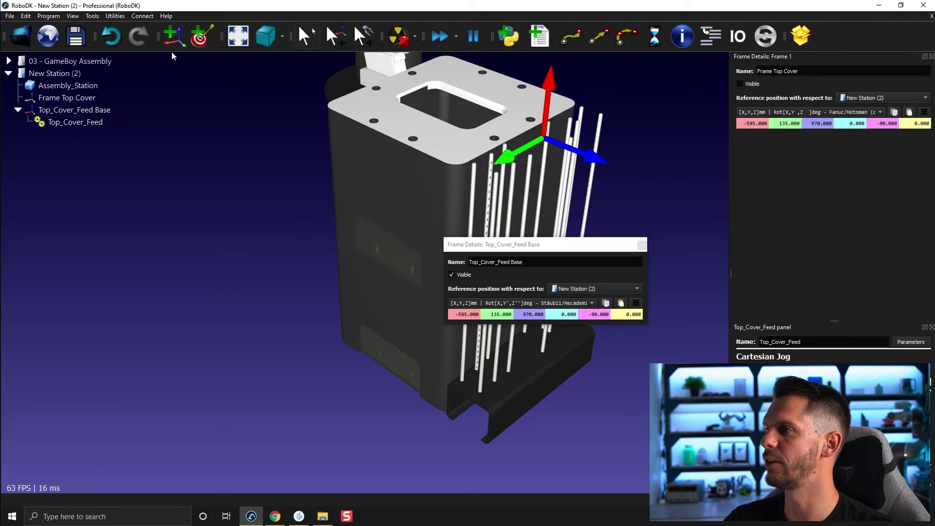
Step: Attach Frame 3 to Top_Cover_Feed and rename it Cover_Part
{"action": "left_click_drag", "start_coordinate": [62, 136], "coordinate": [85, 120]}
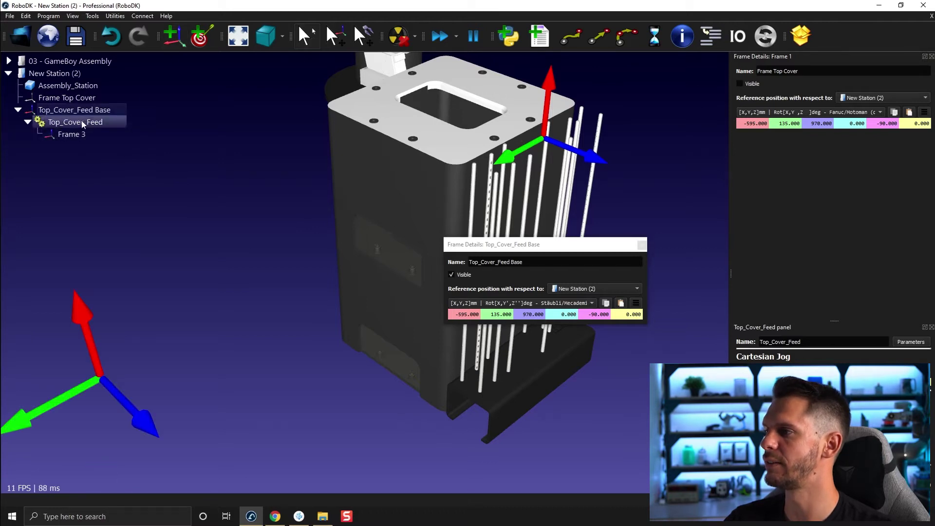
{"action": "right_click", "coordinate": [82, 133]}
{"action": "left_click", "coordinate": [117, 223]}
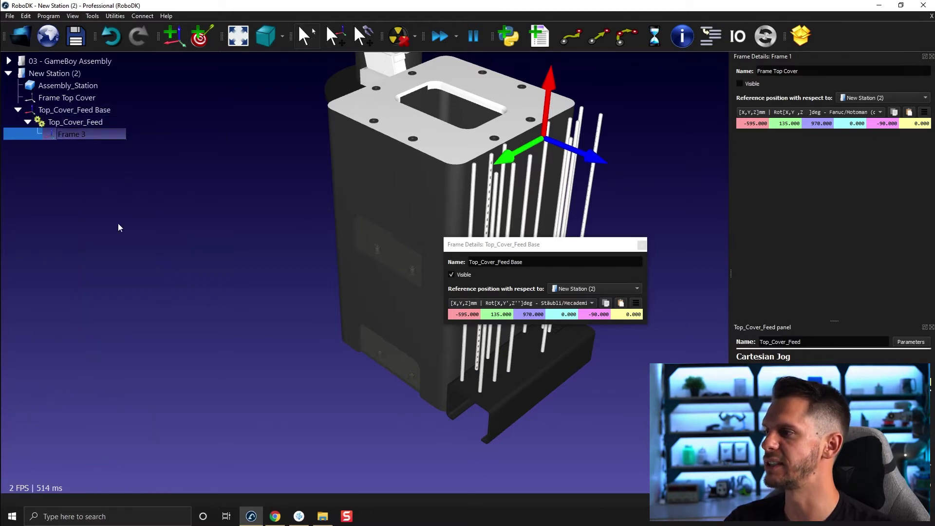
{"action": "type", "text": "C"}
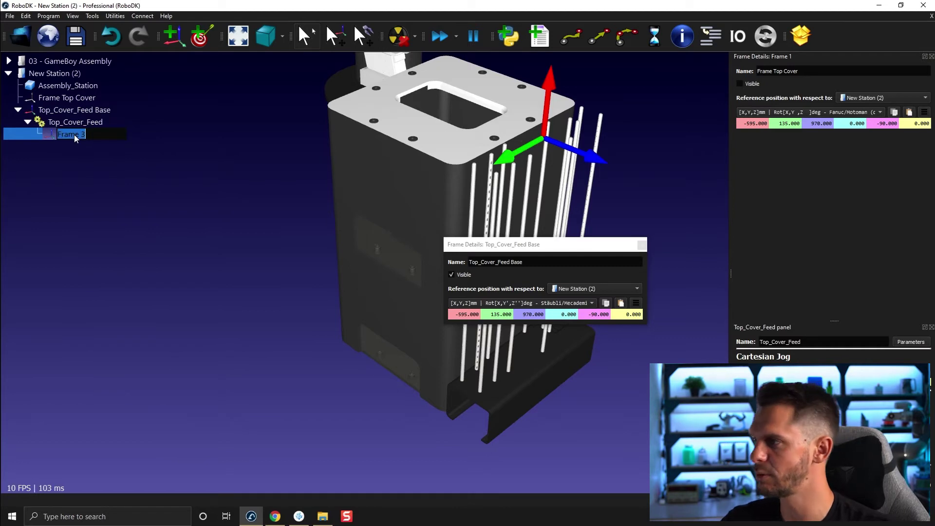
{"action": "type", "text": "over"}
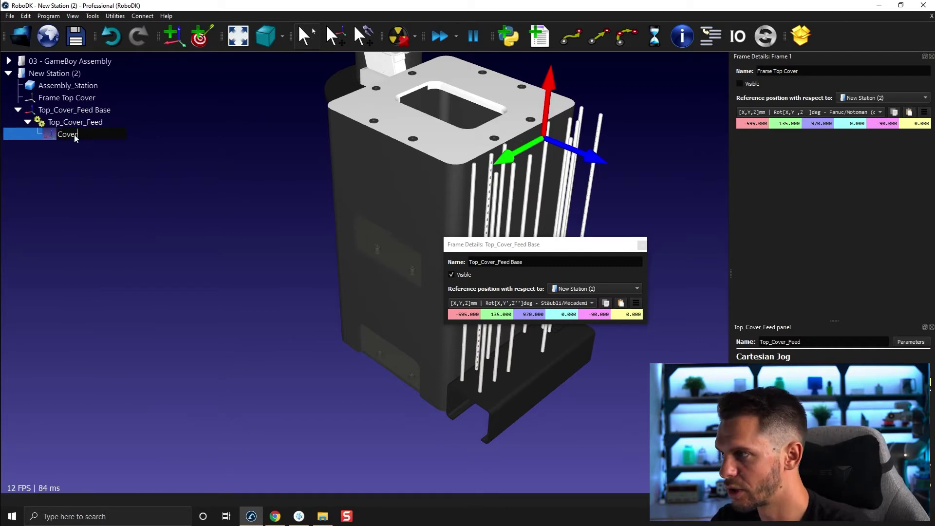
{"action": "type", "text": "_Part"}
{"action": "key", "text": "Return"}
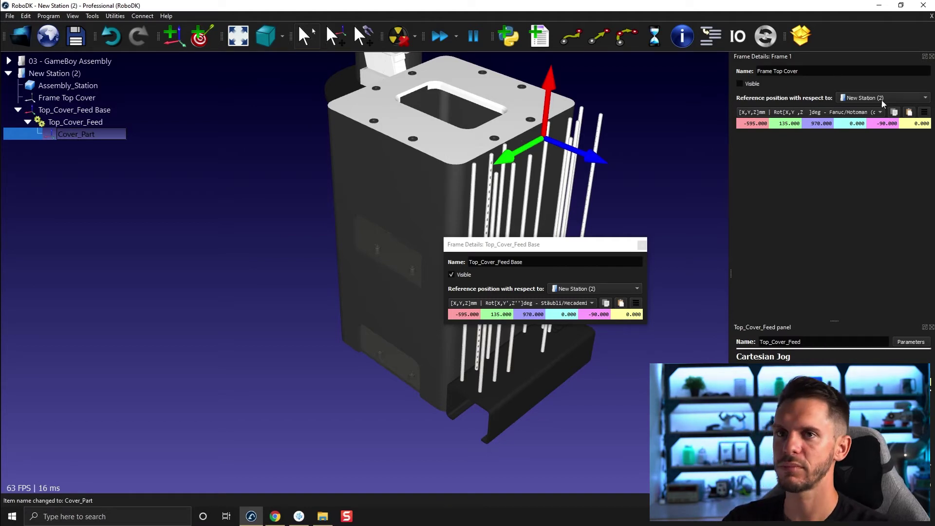
Step: Close the Frame Details windows and dismiss the Top_Cover_Feed Base options menu
{"action": "left_click", "coordinate": [931, 59]}
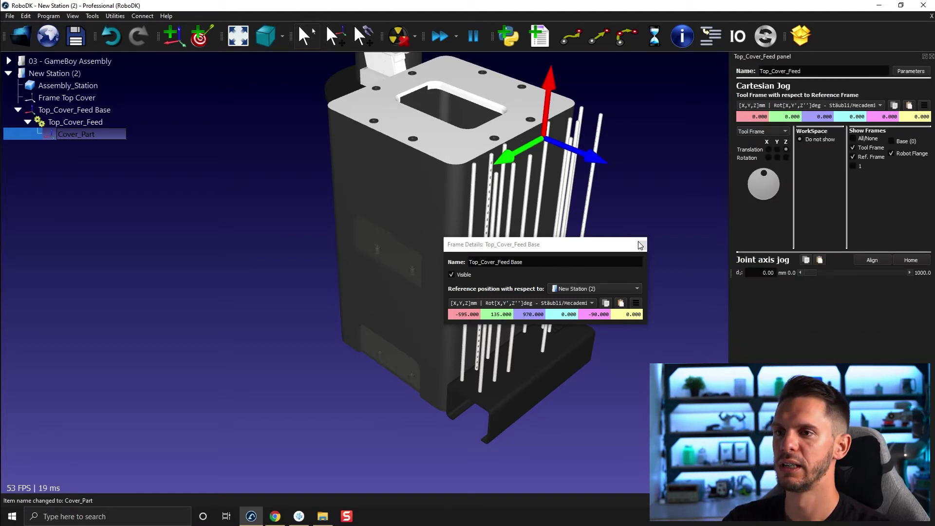
{"action": "left_click", "coordinate": [639, 245]}
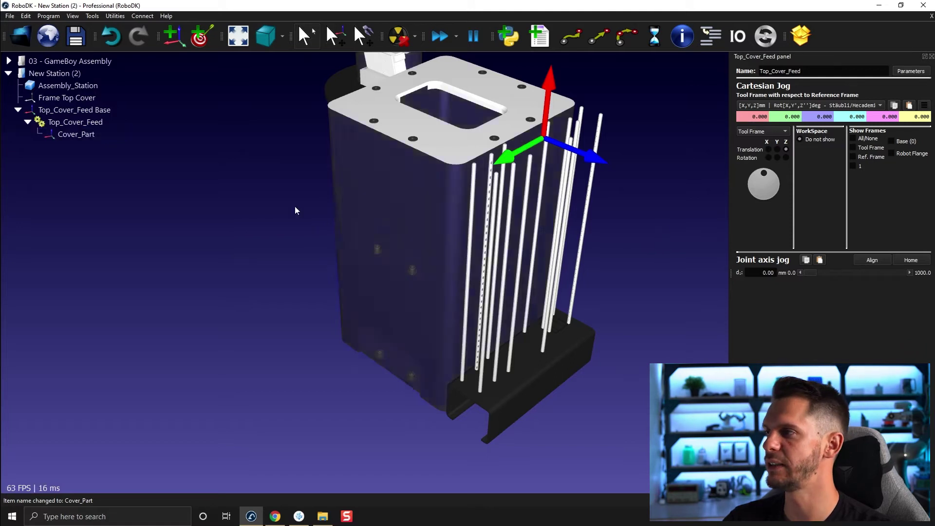
{"action": "left_click", "coordinate": [82, 110]}
{"action": "right_click", "coordinate": [81, 110]}
{"action": "key", "text": "Escape"}
{"action": "left_click", "coordinate": [177, 110]}
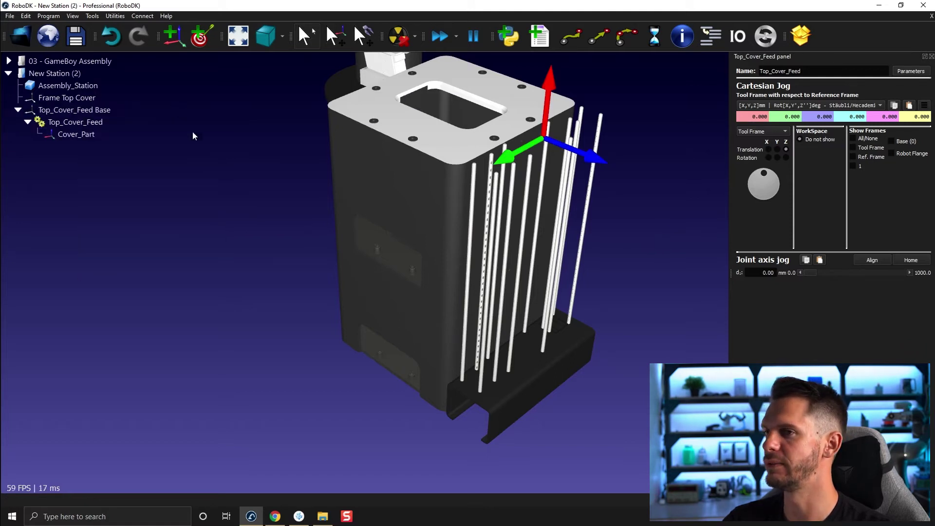
{"action": "left_click", "coordinate": [910, 269]}
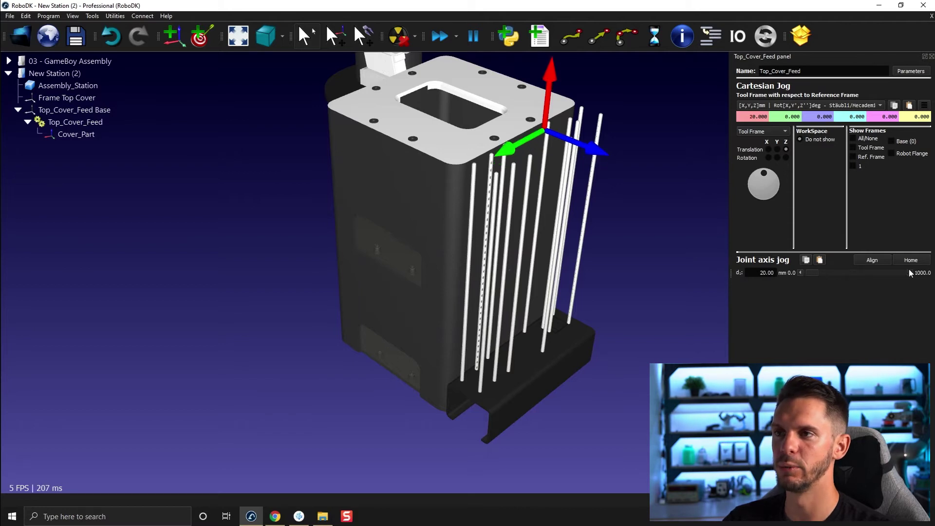
{"action": "left_click", "coordinate": [909, 270]}
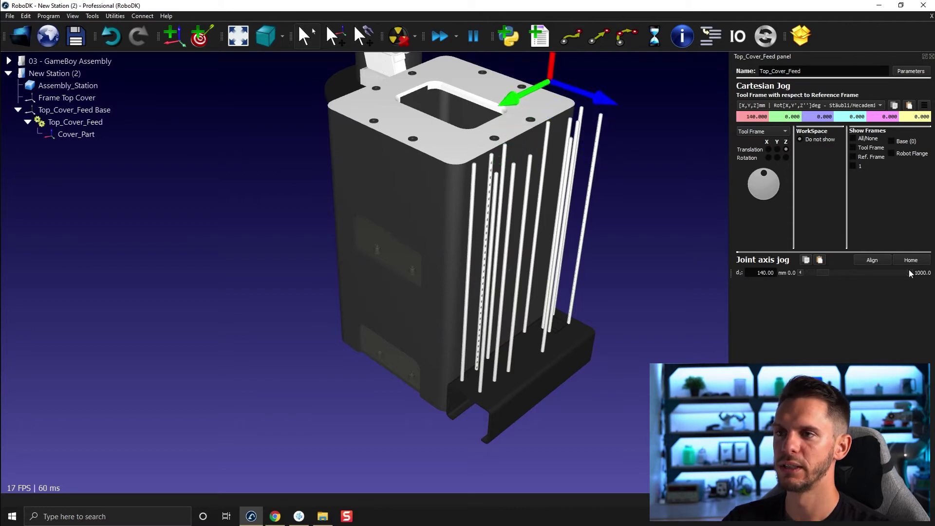
{"action": "left_click_drag", "start_coordinate": [836, 269], "coordinate": [770, 268]}
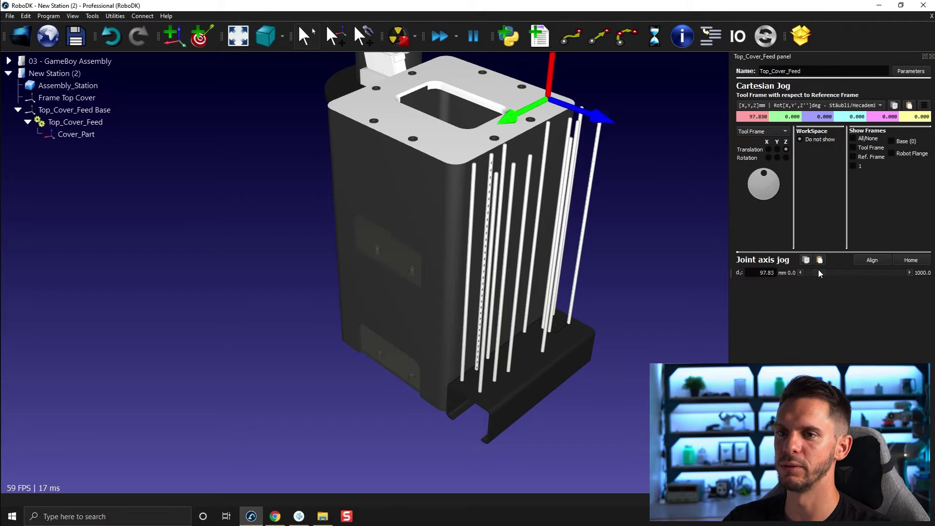
{"action": "mouse_move", "coordinate": [671, 257]}
{"action": "left_mouse_down"}
{"action": "mouse_move", "coordinate": [507, 219]}
{"action": "mouse_move", "coordinate": [643, 251]}
{"action": "mouse_move", "coordinate": [504, 272]}
{"action": "mouse_move", "coordinate": [527, 275]}
{"action": "left_mouse_up"}
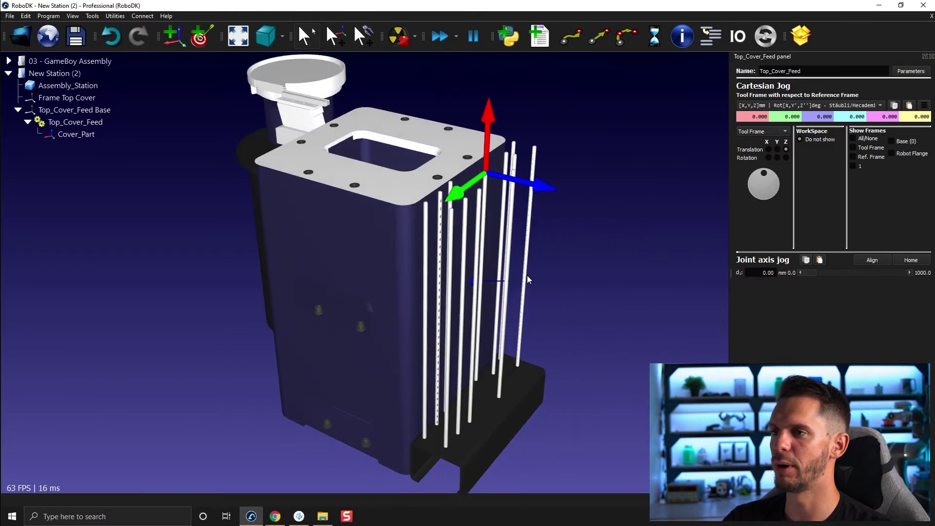
Step: Drag Top_Cover.sld from the 06F - Part Feeder folder into the station at Cover_Part
{"action": "left_click", "coordinate": [321, 518]}
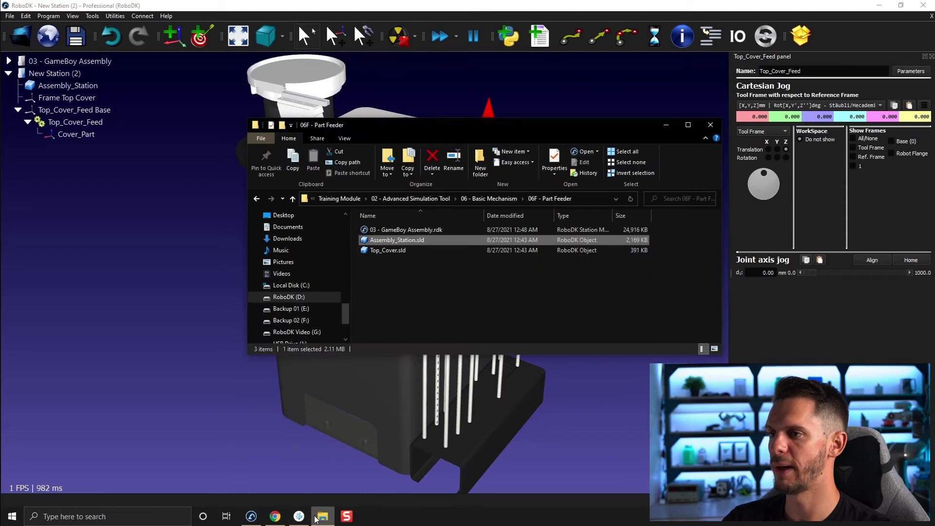
{"action": "left_click", "coordinate": [386, 251]}
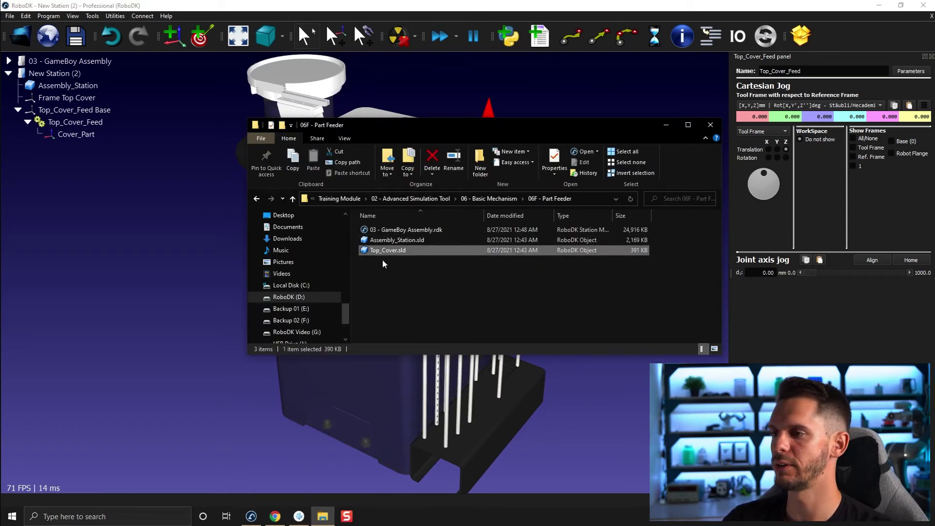
{"action": "left_click_drag", "start_coordinate": [228, 253], "coordinate": [83, 134]}
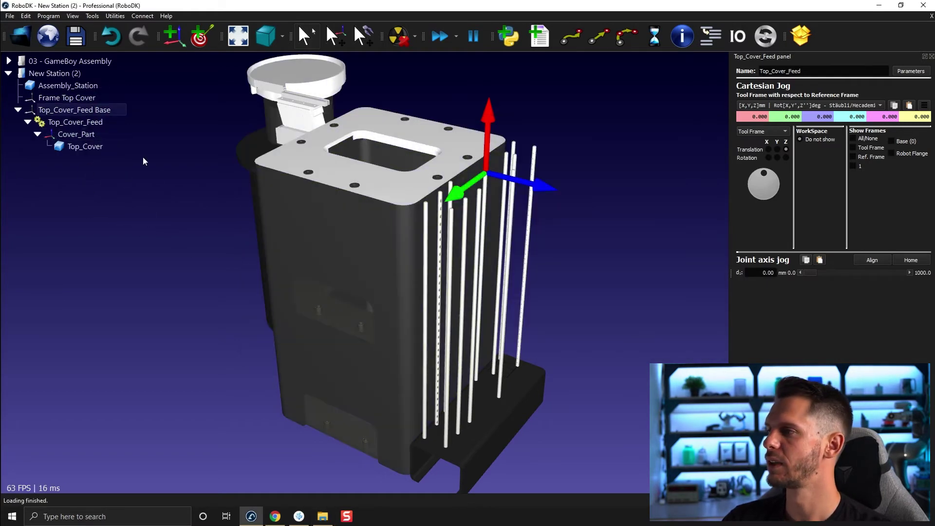
Step: Nest Top_Cover under Cover_Part and confirm its position is 0,0,0
{"action": "left_click_drag", "start_coordinate": [62, 148], "coordinate": [77, 135]}
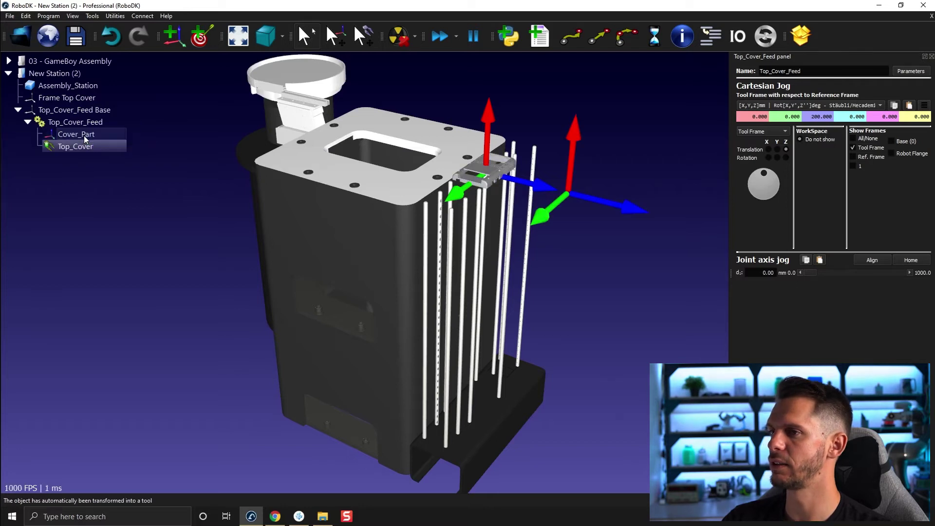
{"action": "left_click_drag", "start_coordinate": [83, 145], "coordinate": [95, 134]}
{"action": "left_click", "coordinate": [254, 187]}
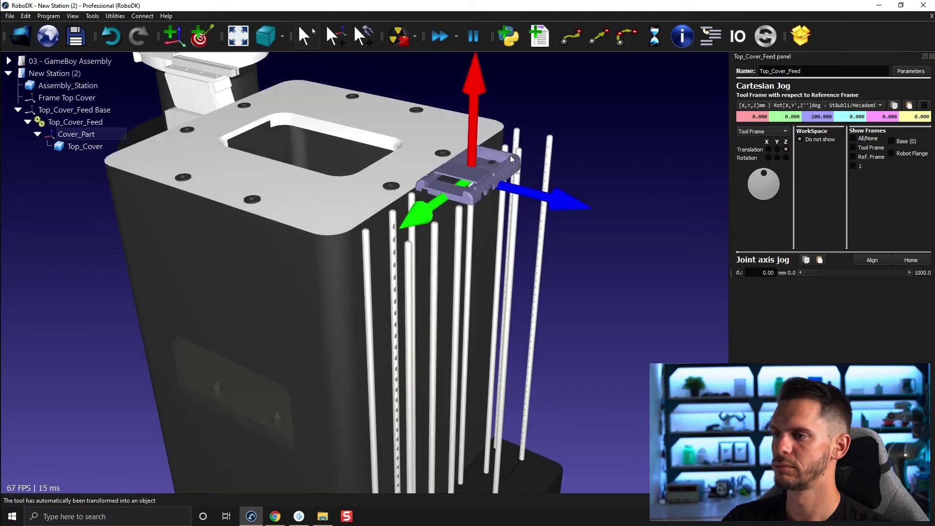
{"action": "scroll", "coordinate": [511, 155], "scroll_direction": "up", "scroll_amount": 5}
{"action": "double_click", "coordinate": [62, 147]}
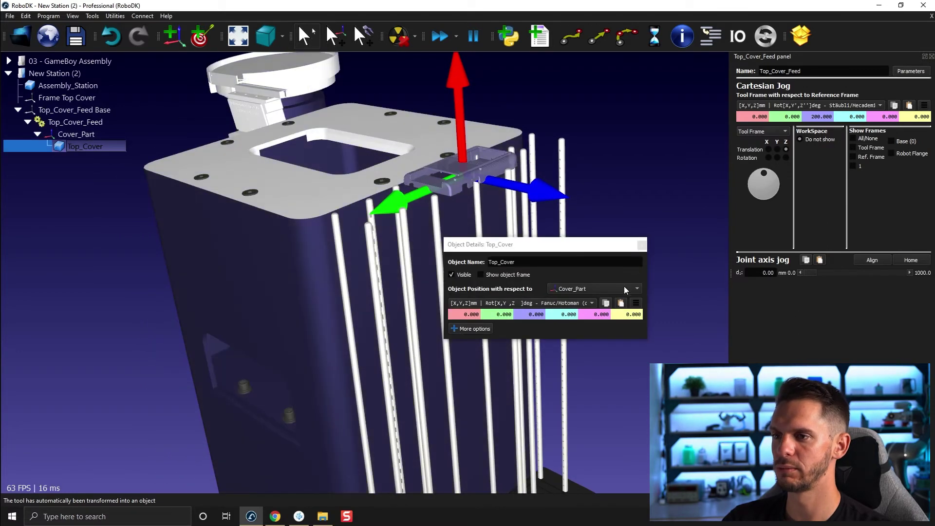
{"action": "left_click", "coordinate": [642, 247]}
{"action": "mouse_move", "coordinate": [492, 188]}
{"action": "left_mouse_down"}
{"action": "mouse_move", "coordinate": [467, 290]}
{"action": "mouse_move", "coordinate": [476, 260]}
{"action": "left_mouse_up"}
{"action": "scroll", "coordinate": [448, 211], "scroll_direction": "up", "scroll_amount": 3}
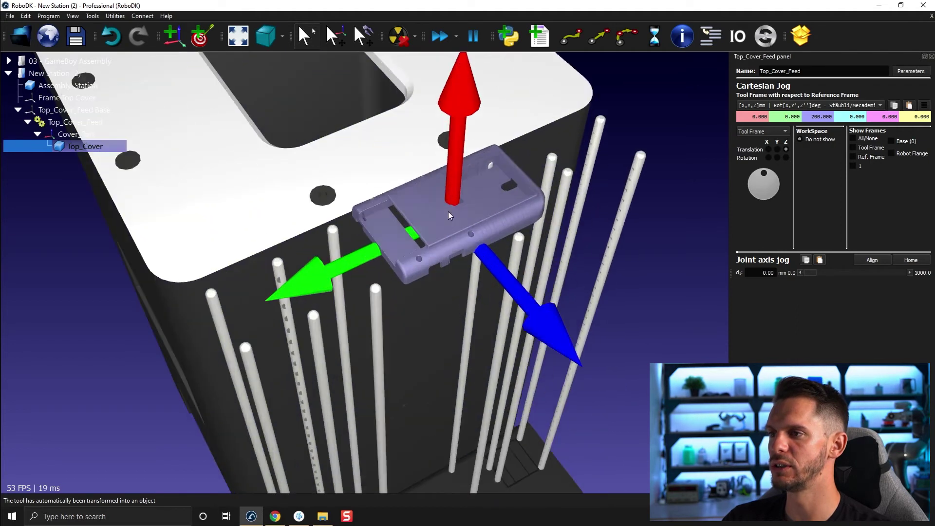
Step: Set Top_Cover's Y offset to 20 mm relative to Cover_Part
{"action": "double_click", "coordinate": [97, 151]}
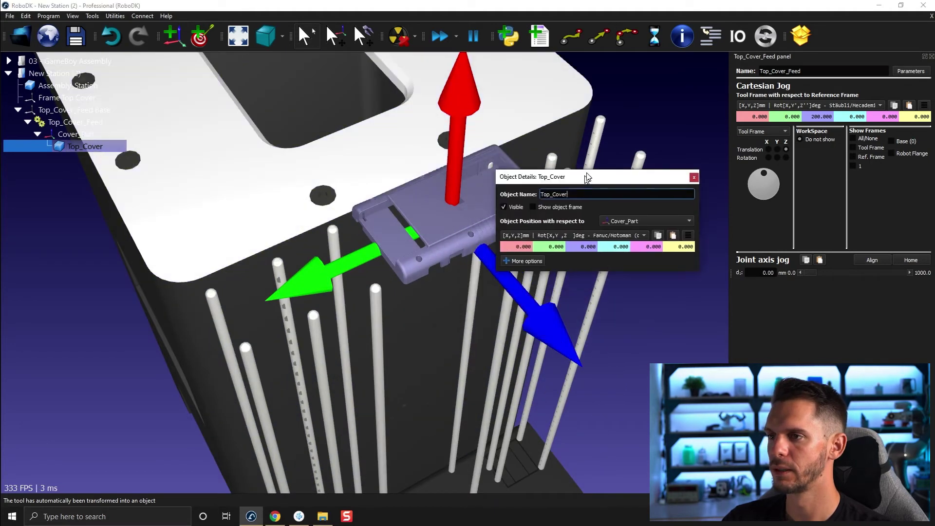
{"action": "double_click", "coordinate": [536, 238]}
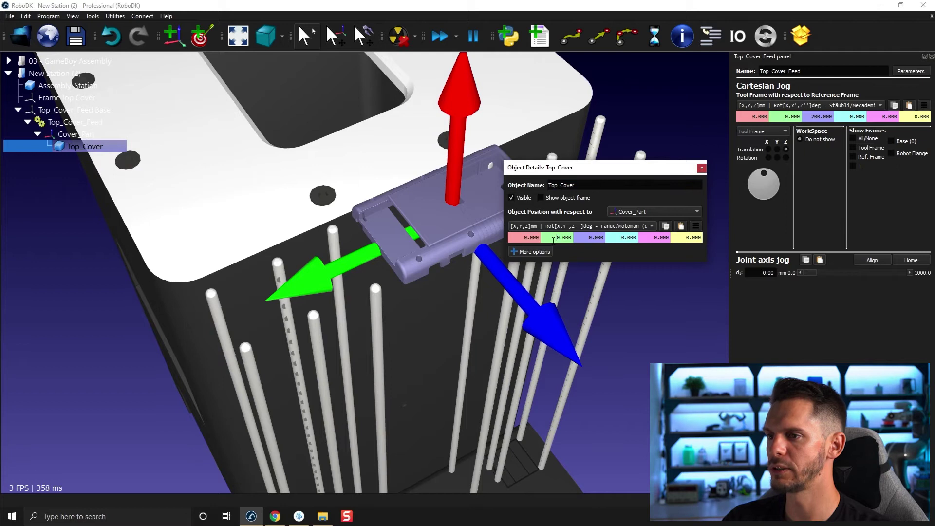
{"action": "type", "text": "20"}
{"action": "key", "text": "Return"}
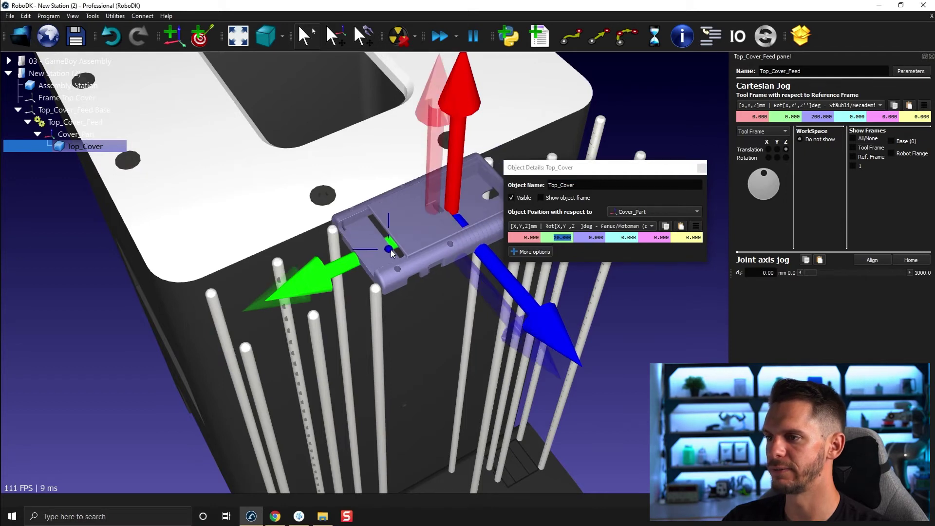
{"action": "left_click_drag", "start_coordinate": [438, 285], "coordinate": [384, 332]}
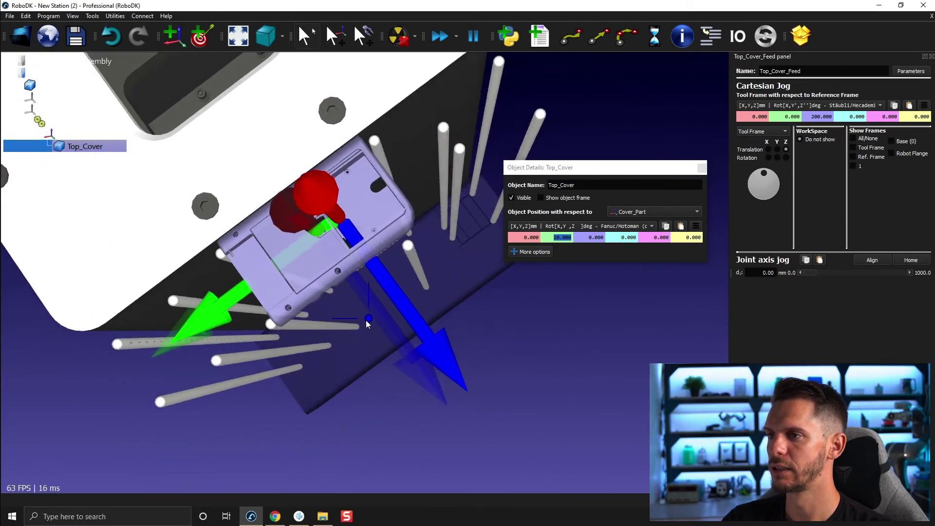
{"action": "left_click_drag", "start_coordinate": [384, 332], "coordinate": [380, 321]}
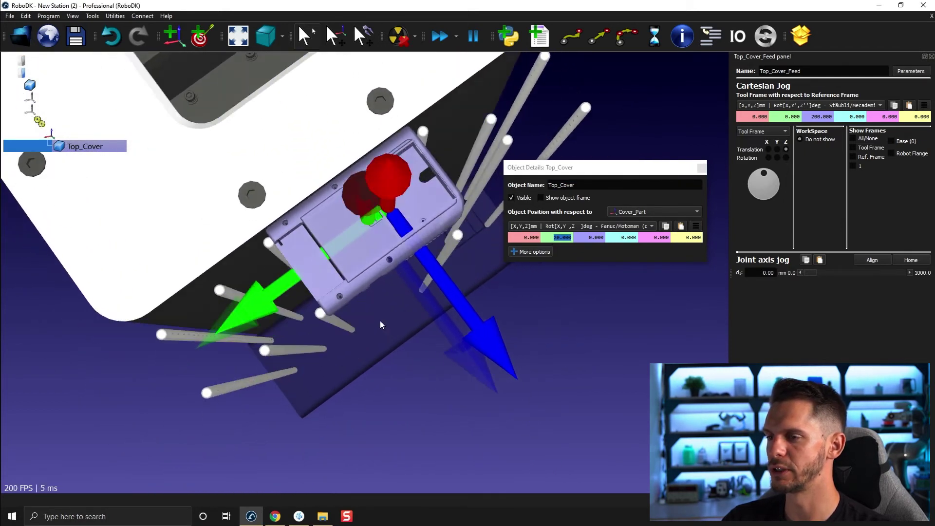
Step: Hide Top_Cover's object frame and inspect it in the feeder's top opening
{"action": "left_click", "coordinate": [553, 202]}
{"action": "mouse_move", "coordinate": [502, 373]}
{"action": "left_mouse_down"}
{"action": "mouse_move", "coordinate": [416, 287]}
{"action": "mouse_move", "coordinate": [229, 182]}
{"action": "left_mouse_up"}
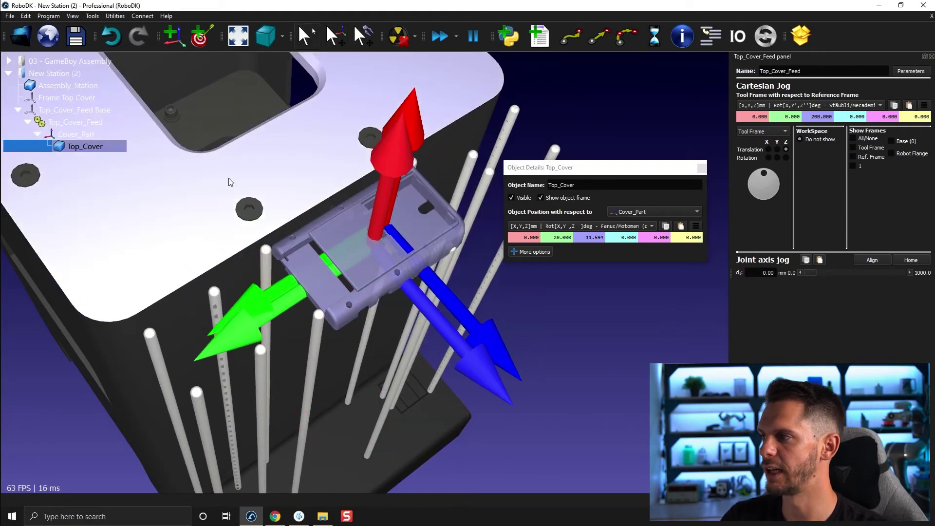
{"action": "right_click", "coordinate": [61, 137]}
{"action": "left_click_drag", "start_coordinate": [182, 292], "coordinate": [603, 94]}
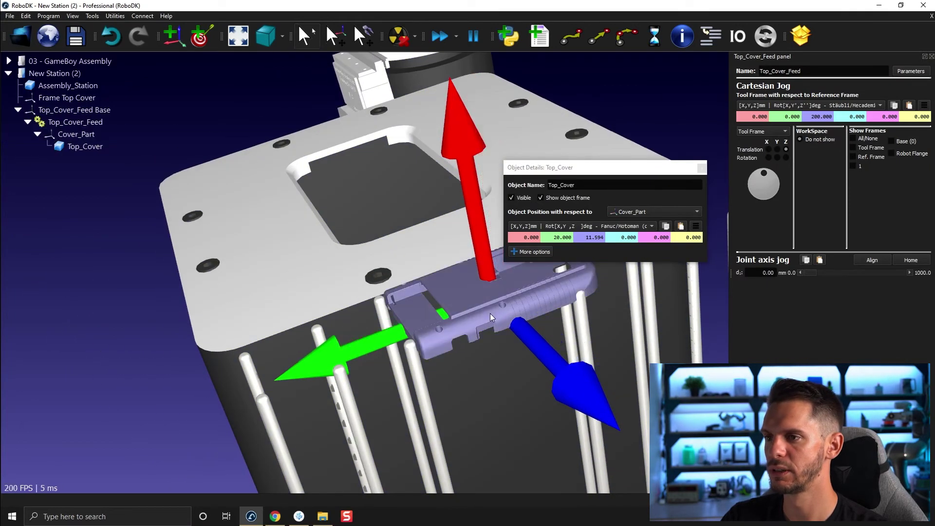
{"action": "mouse_move", "coordinate": [490, 314]}
{"action": "left_mouse_down"}
{"action": "mouse_move", "coordinate": [558, 386]}
{"action": "mouse_move", "coordinate": [557, 428]}
{"action": "mouse_move", "coordinate": [415, 378]}
{"action": "mouse_move", "coordinate": [408, 403]}
{"action": "mouse_move", "coordinate": [433, 329]}
{"action": "mouse_move", "coordinate": [448, 321]}
{"action": "mouse_move", "coordinate": [468, 398]}
{"action": "mouse_move", "coordinate": [414, 364]}
{"action": "mouse_move", "coordinate": [397, 305]}
{"action": "mouse_move", "coordinate": [417, 217]}
{"action": "mouse_move", "coordinate": [382, 166]}
{"action": "mouse_move", "coordinate": [364, 313]}
{"action": "mouse_move", "coordinate": [359, 268]}
{"action": "mouse_move", "coordinate": [327, 272]}
{"action": "mouse_move", "coordinate": [322, 284]}
{"action": "left_mouse_up"}
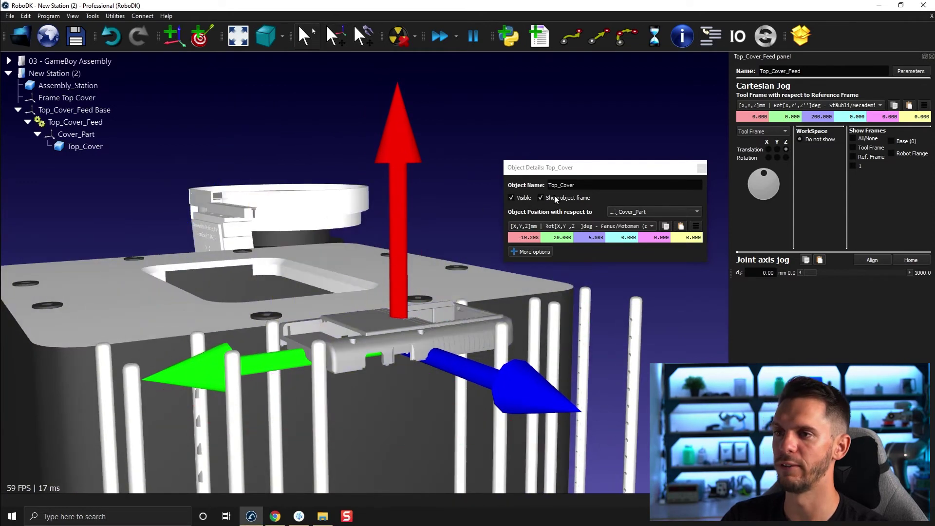
{"action": "left_click", "coordinate": [553, 197]}
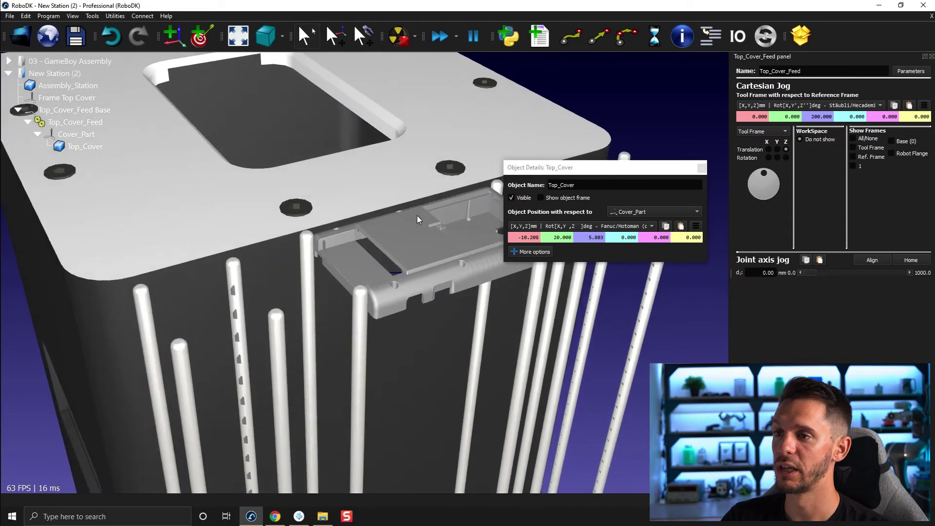
{"action": "left_click_drag", "start_coordinate": [294, 278], "coordinate": [702, 182]}
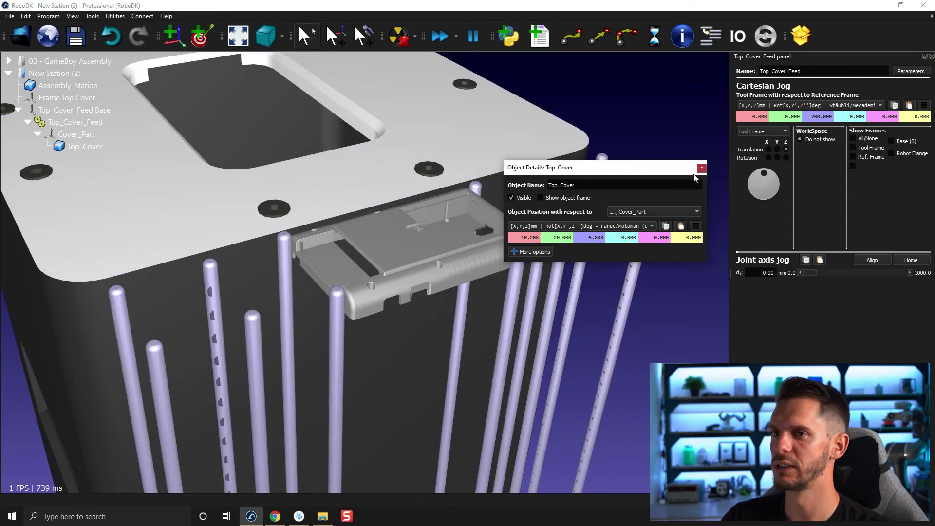
{"action": "left_click", "coordinate": [701, 168]}
{"action": "scroll", "coordinate": [395, 175], "scroll_direction": "down", "scroll_amount": 3}
Step: Add Frame 4 under Cover_Part and reset it to the parent's origin
{"action": "left_click", "coordinate": [80, 134]}
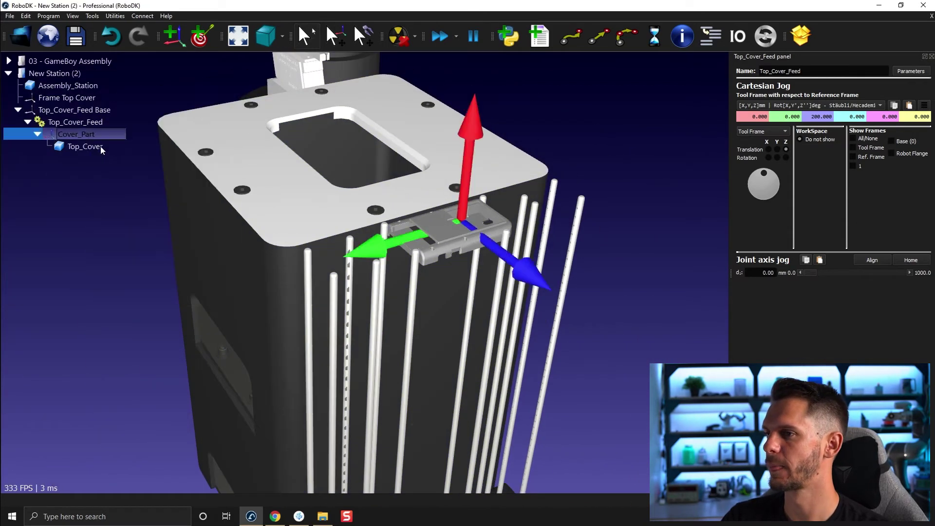
{"action": "scroll", "coordinate": [100, 146], "scroll_direction": "down", "scroll_amount": 3}
{"action": "left_click", "coordinate": [89, 122]}
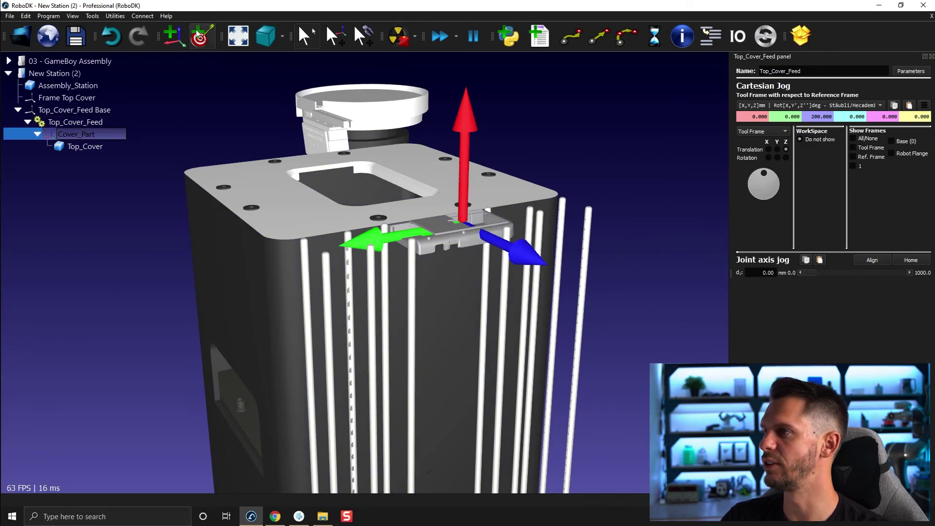
{"action": "left_click", "coordinate": [176, 41]}
{"action": "right_click", "coordinate": [97, 159]}
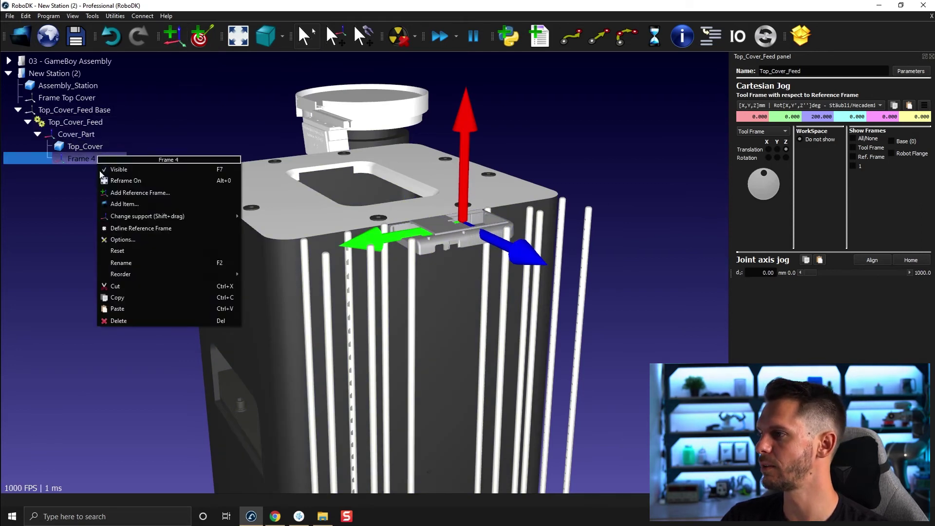
{"action": "left_click", "coordinate": [129, 252]}
Step: Copy Top_Cover into Frame 4 and view Frame 4's position details
{"action": "left_click", "coordinate": [84, 146]}
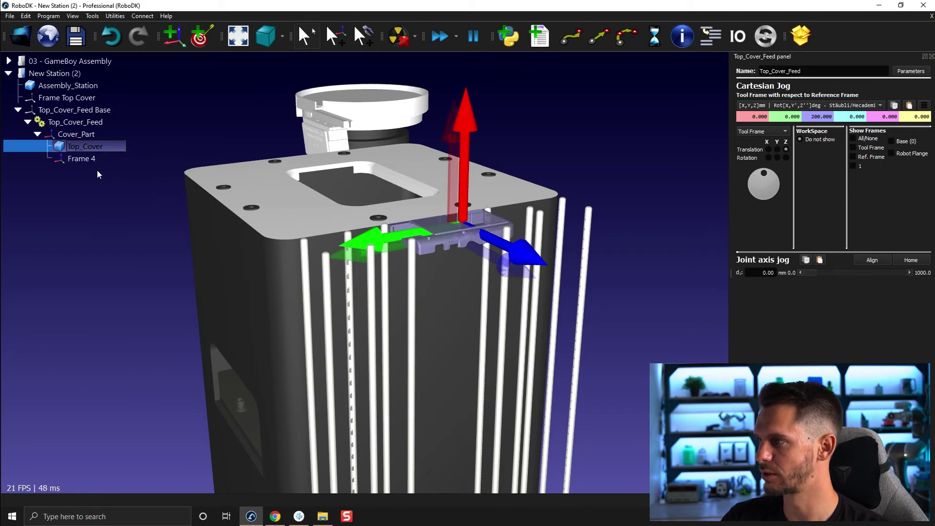
{"action": "left_click_drag", "start_coordinate": [84, 146], "coordinate": [92, 160]}
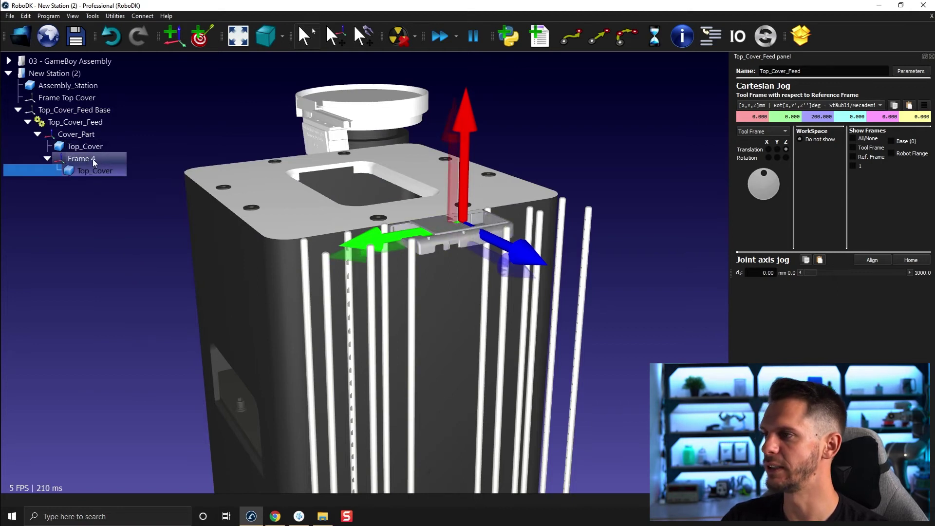
{"action": "double_click", "coordinate": [93, 159]}
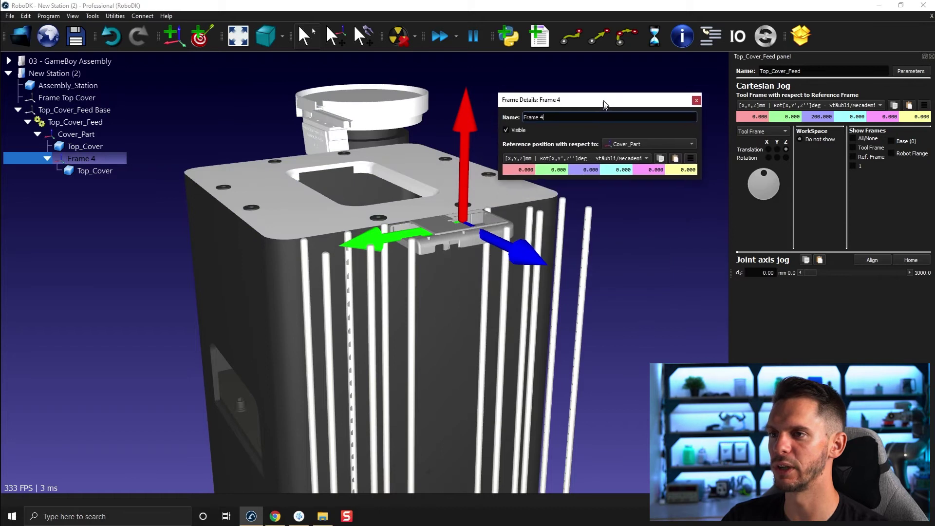
{"action": "type", "text": "-20"}
Step: Offset Frame 4 by -20 mm in X, return the copied cover to Cover_Part, and reset Frame 4
{"action": "key", "text": "Return"}
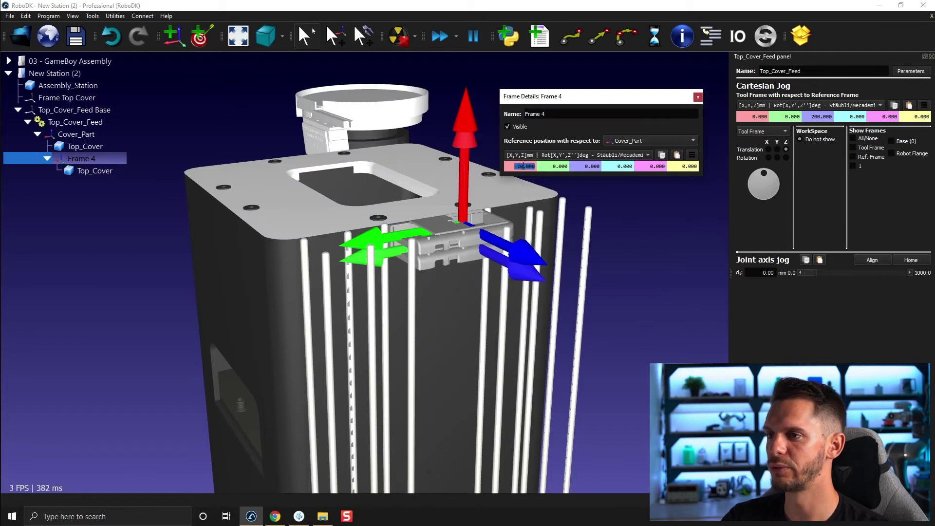
{"action": "mouse_move", "coordinate": [468, 242]}
{"action": "left_mouse_down"}
{"action": "mouse_move", "coordinate": [458, 204]}
{"action": "mouse_move", "coordinate": [462, 257]}
{"action": "left_mouse_up"}
{"action": "scroll", "coordinate": [460, 227], "scroll_direction": "up", "scroll_amount": 2}
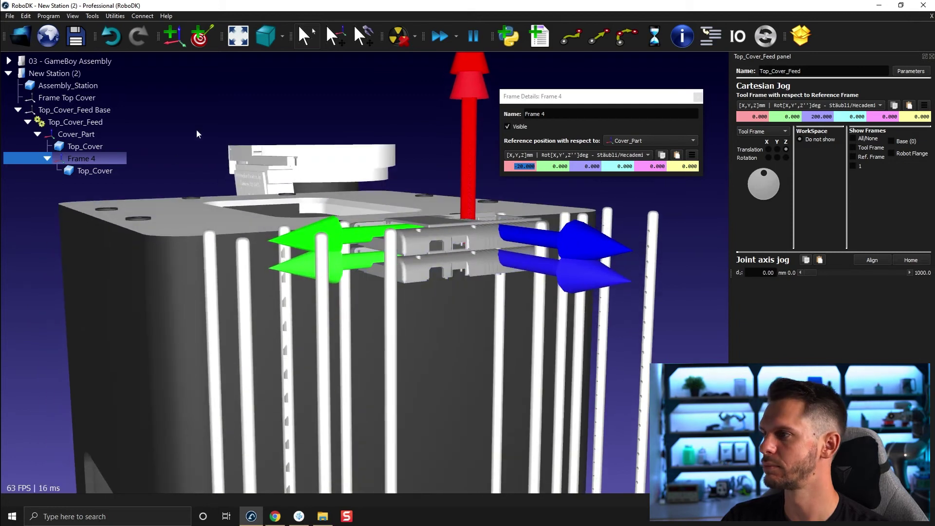
{"action": "left_click", "coordinate": [96, 175]}
{"action": "right_click", "coordinate": [96, 173]}
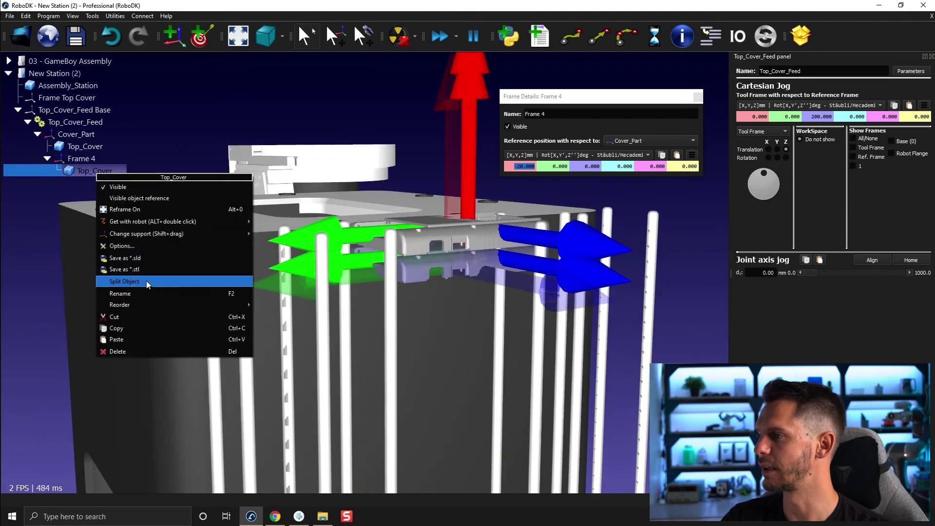
{"action": "mouse_move", "coordinate": [146, 233]}
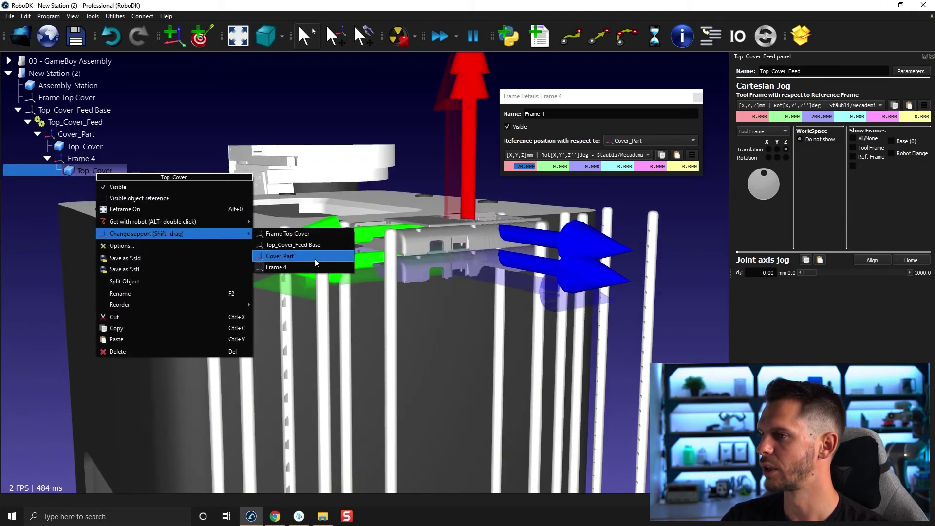
{"action": "left_click", "coordinate": [315, 258]}
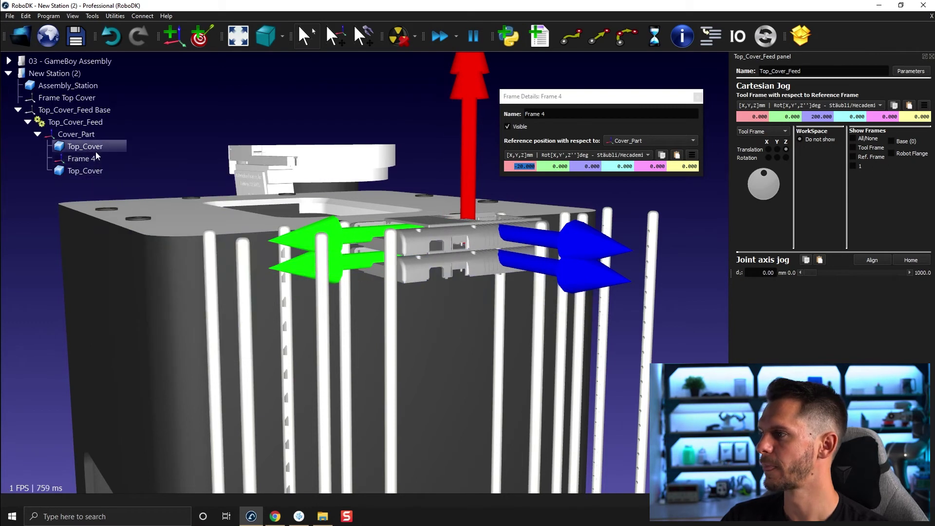
{"action": "right_click", "coordinate": [93, 157]}
{"action": "mouse_move", "coordinate": [117, 273]}
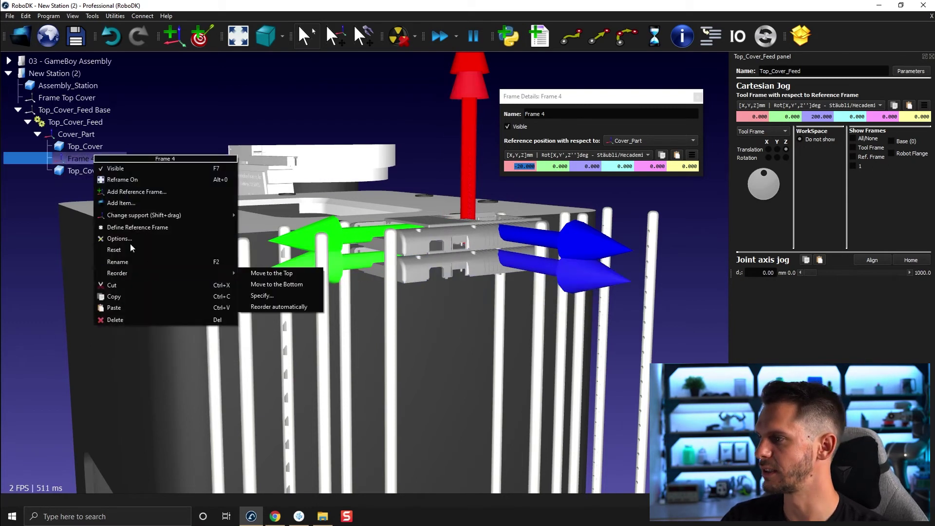
{"action": "left_click", "coordinate": [117, 250]}
Step: Move both covers into Frame 4, apply a new X offset, and return the copies to Cover_Part
{"action": "left_click", "coordinate": [88, 146]}
{"action": "left_click", "coordinate": [96, 170], "text": "ctrl"}
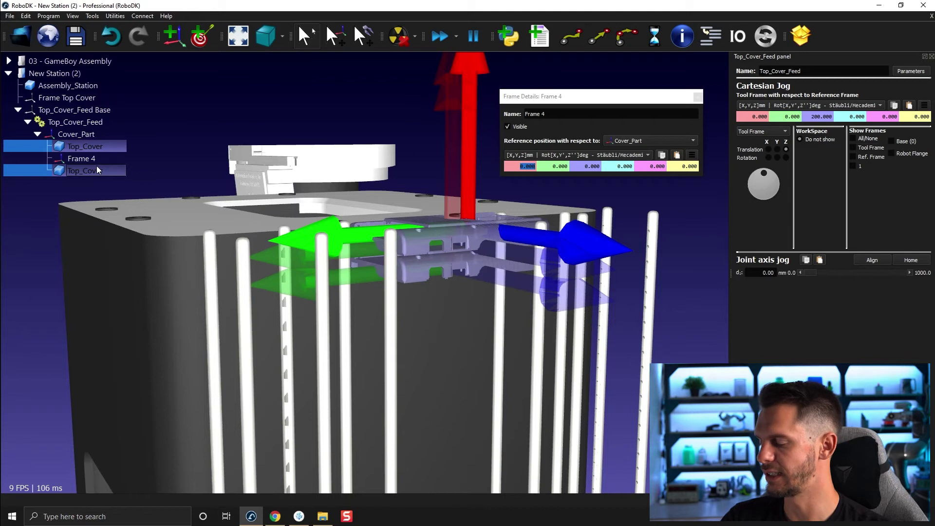
{"action": "left_click_drag", "start_coordinate": [97, 166], "coordinate": [97, 157]}
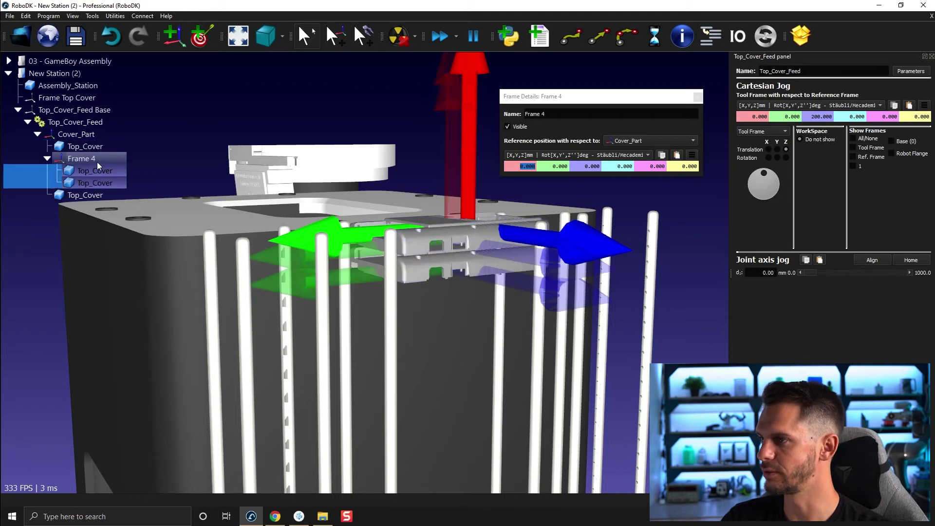
{"action": "type", "text": "-100"}
{"action": "key", "text": "Return"}
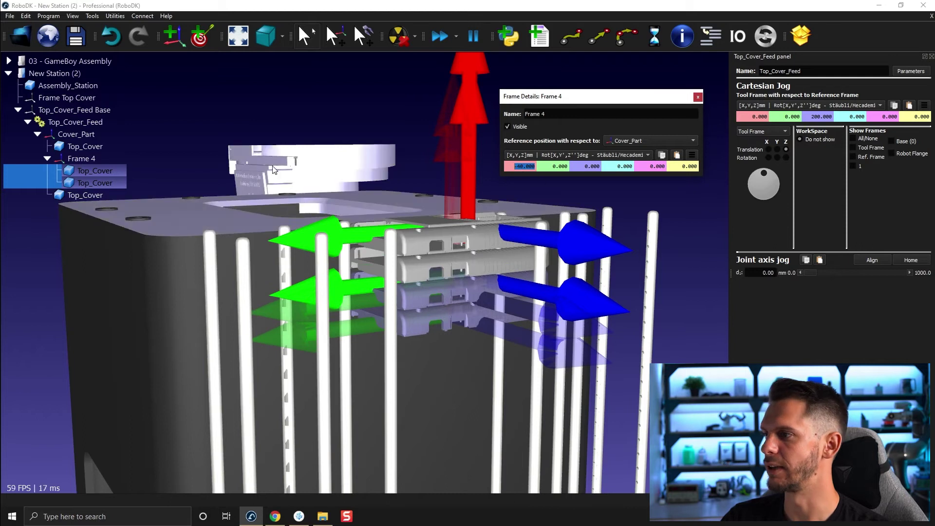
{"action": "left_click", "coordinate": [103, 182]}
{"action": "right_click", "coordinate": [103, 179]}
{"action": "mouse_move", "coordinate": [153, 230]}
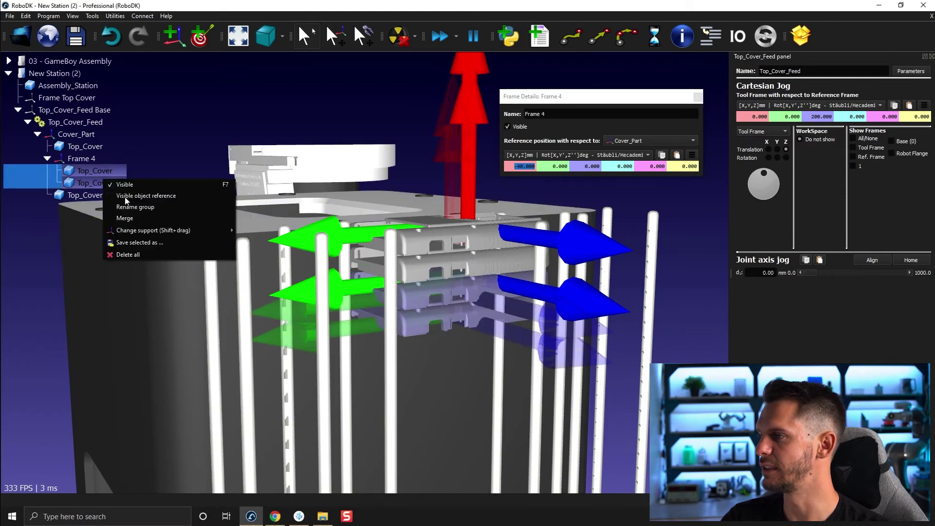
{"action": "left_click", "coordinate": [263, 253]}
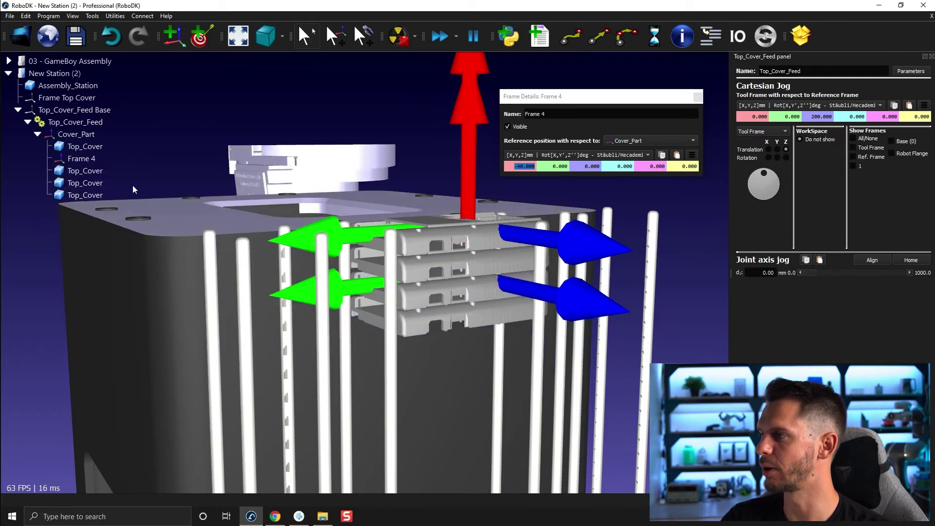
Step: Reset Frame 4's X offset to zero and move the four covers into it
{"action": "left_click", "coordinate": [99, 193], "text": "shift"}
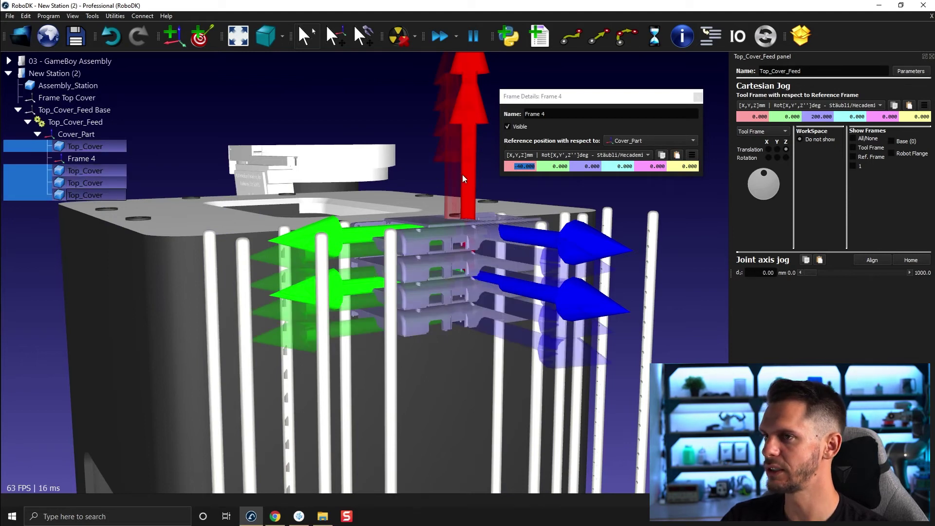
{"action": "left_click", "coordinate": [692, 156]}
{"action": "left_click", "coordinate": [713, 231]}
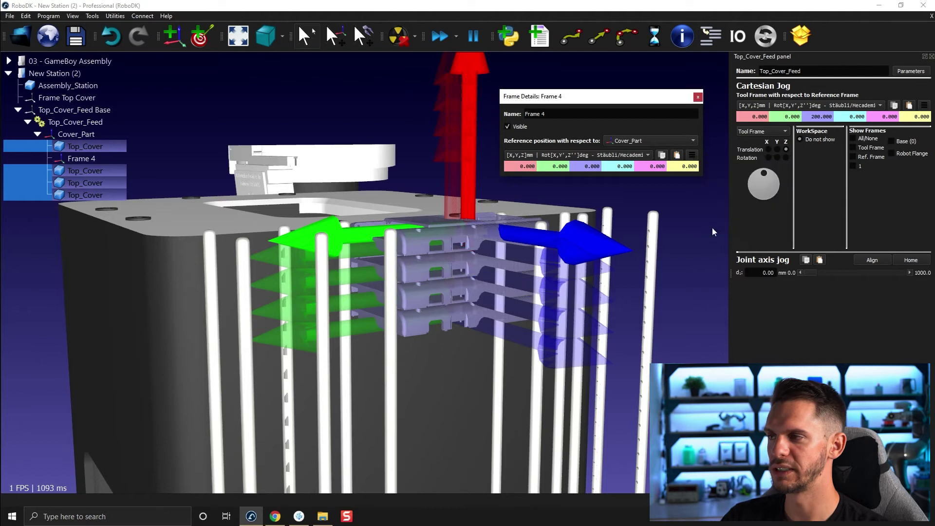
{"action": "left_click", "coordinate": [80, 158]}
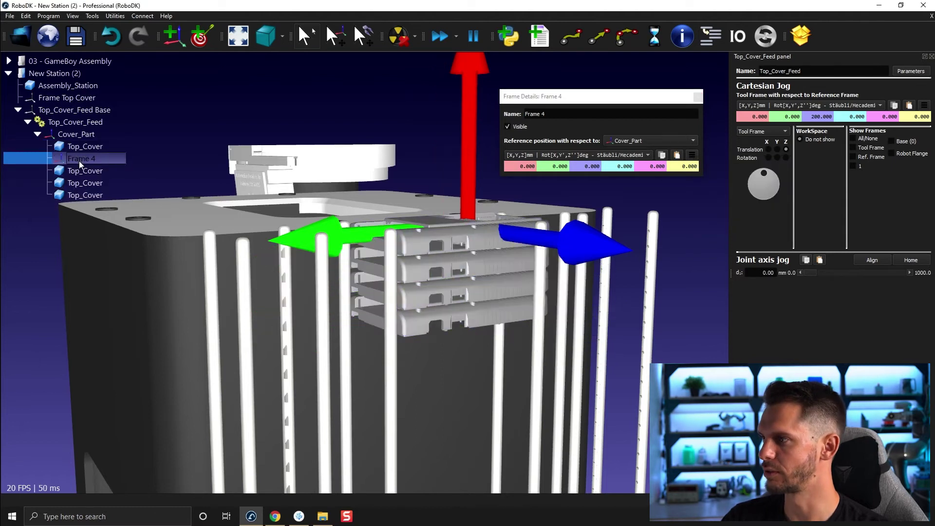
{"action": "left_click_drag", "start_coordinate": [78, 160], "coordinate": [78, 161]}
Step: Offset Frame 4 in X and return its four covers to Cover_Part
{"action": "double_click", "coordinate": [520, 167]}
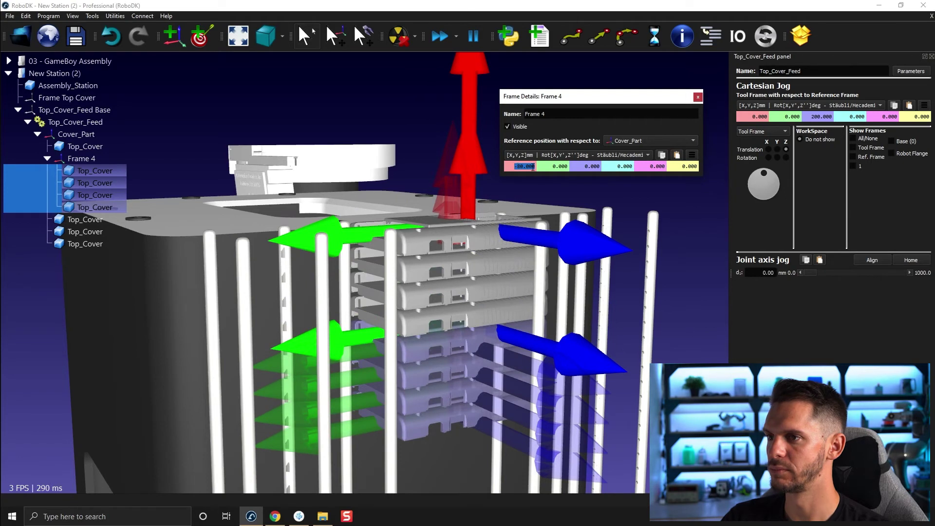
{"action": "left_click_drag", "start_coordinate": [383, 264], "coordinate": [703, 138]}
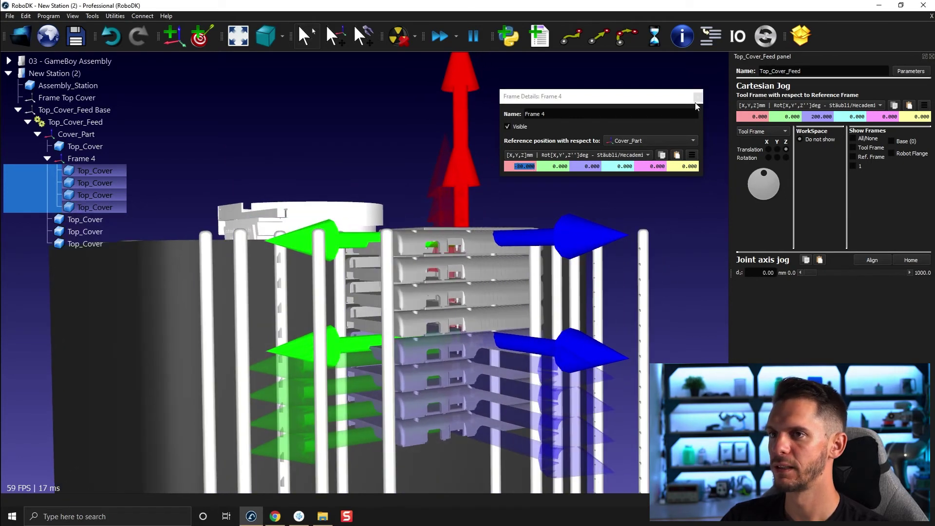
{"action": "right_click", "coordinate": [122, 187]}
{"action": "mouse_move", "coordinate": [173, 238]}
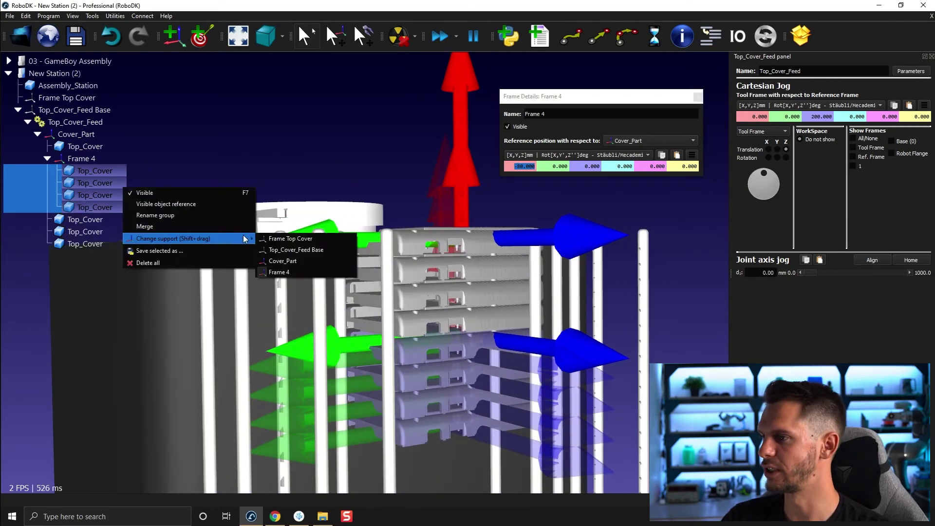
{"action": "left_click", "coordinate": [293, 273]}
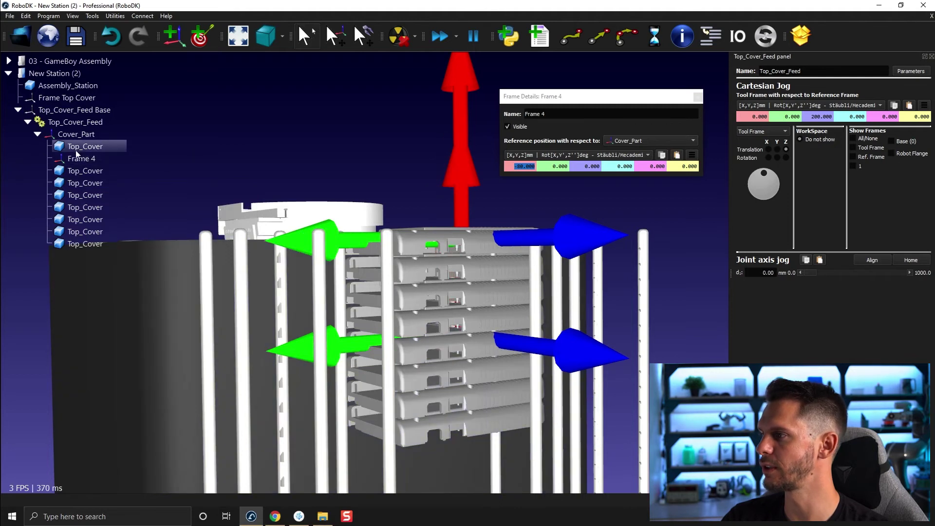
{"action": "left_click", "coordinate": [68, 156]}
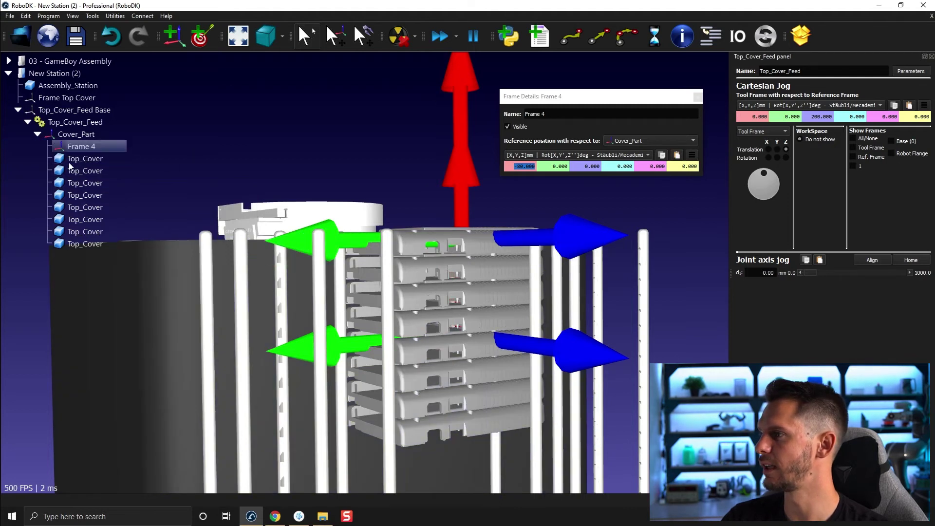
Step: Copy the eight Top_Cover parts into Frame 4 and set its X offset to -150 mm
{"action": "left_click", "coordinate": [68, 162]}
{"action": "left_click", "coordinate": [101, 242], "text": "shift"}
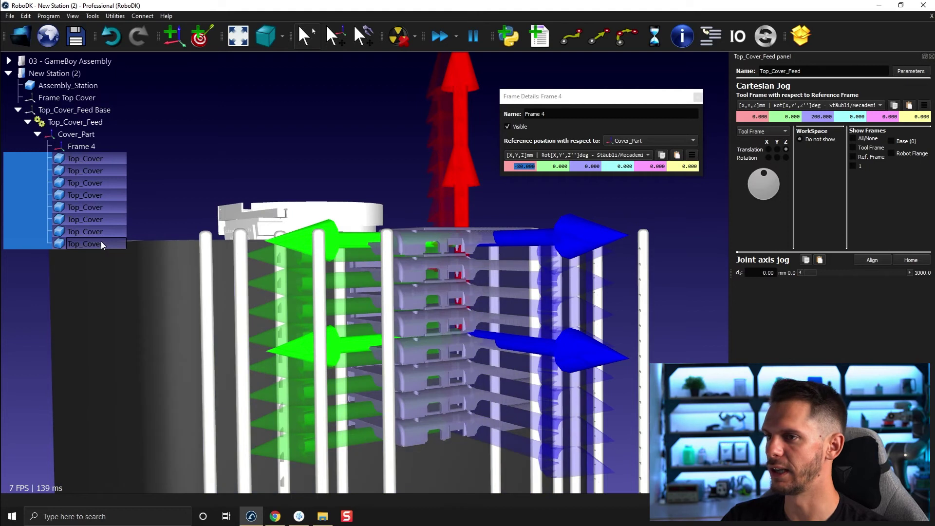
{"action": "right_click", "coordinate": [73, 146]}
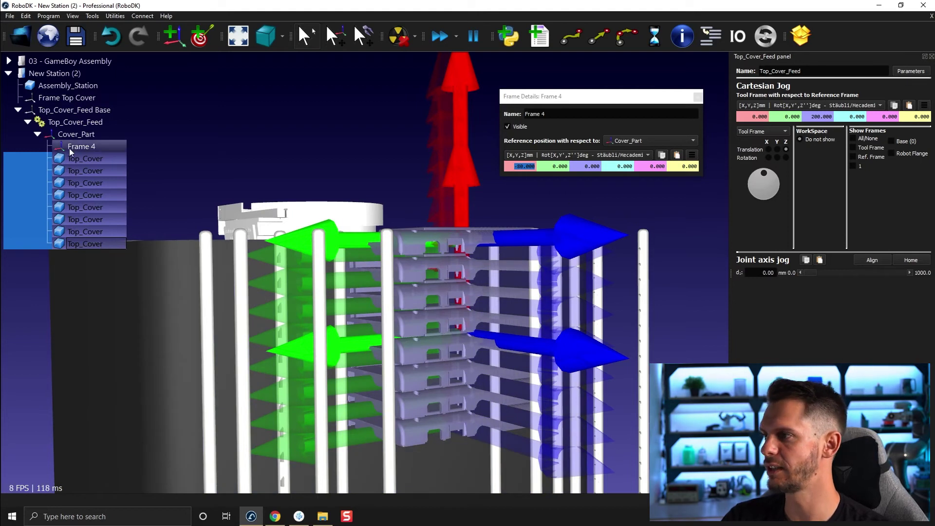
{"action": "left_click", "coordinate": [110, 236]}
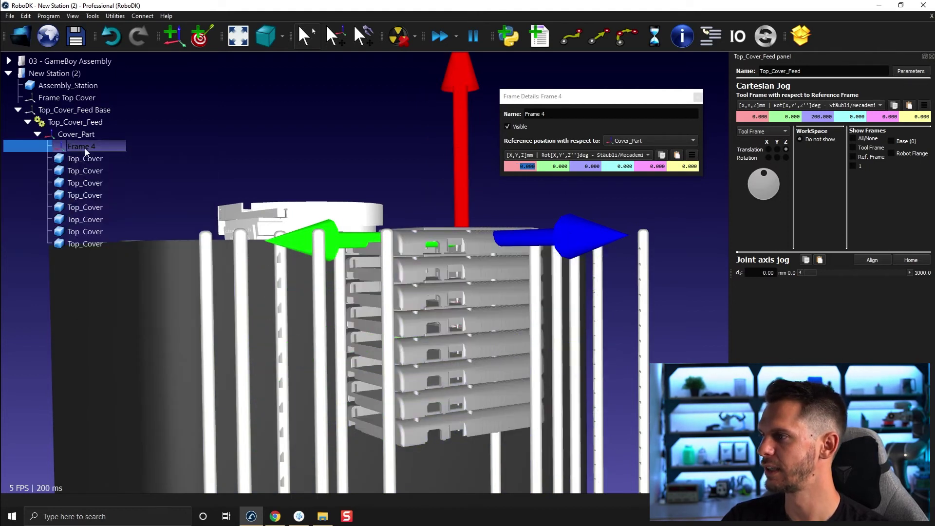
{"action": "key", "text": "ctrl+v"}
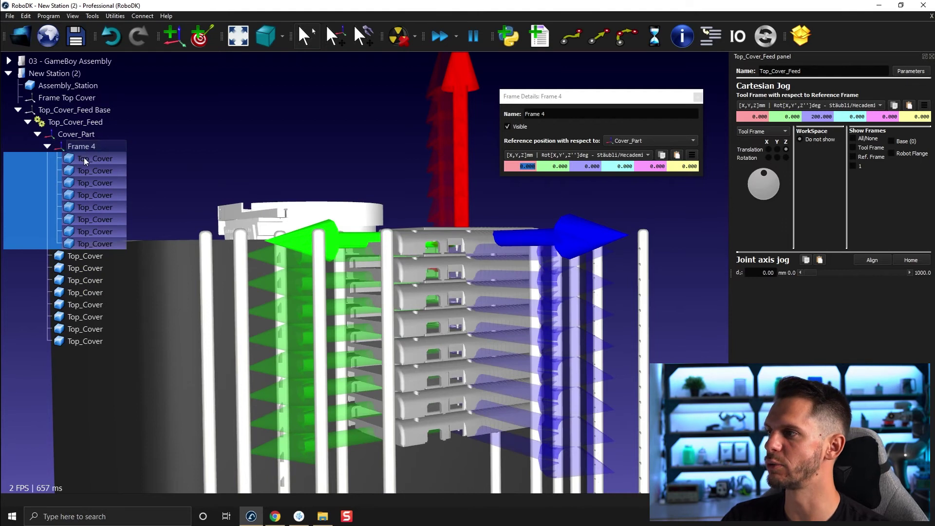
{"action": "type", "text": "-150"}
{"action": "key", "text": "Return"}
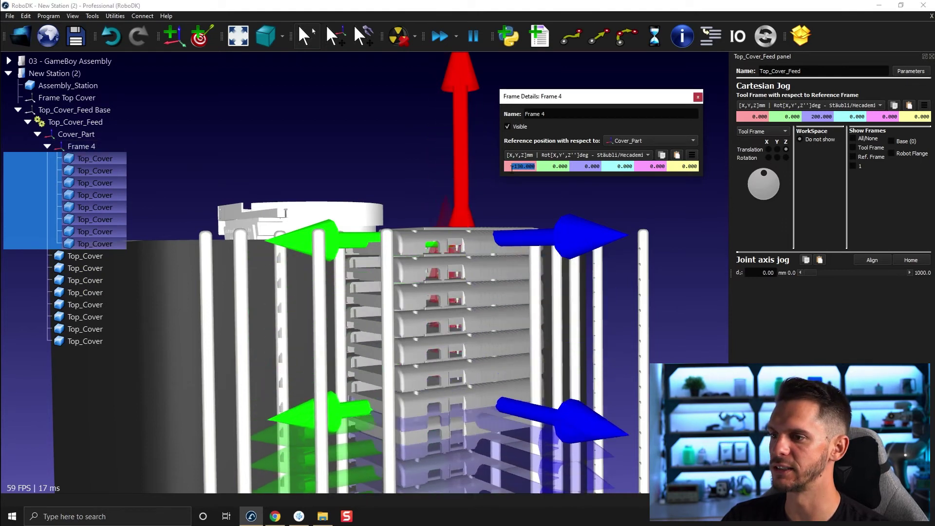
{"action": "scroll", "coordinate": [425, 283], "scroll_direction": "up", "scroll_amount": 3}
{"action": "scroll", "coordinate": [400, 209], "scroll_direction": "down", "scroll_amount": 5}
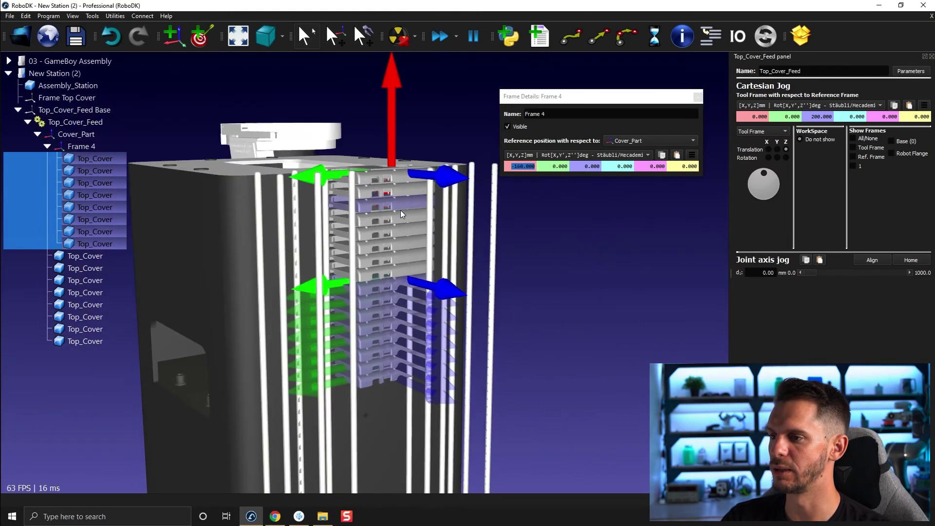
{"action": "scroll", "coordinate": [400, 213], "scroll_direction": "down", "scroll_amount": 3}
{"action": "scroll", "coordinate": [402, 219], "scroll_direction": "up", "scroll_amount": 5}
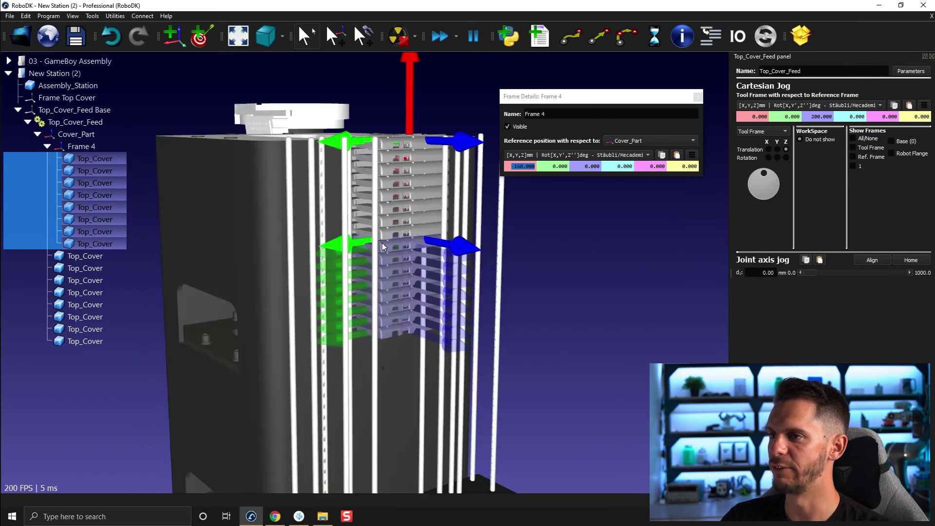
Step: Move the eight copies under Cover_Part and reset Frame 4's pose to zero
{"action": "left_click", "coordinate": [136, 211]}
{"action": "left_click", "coordinate": [112, 162]}
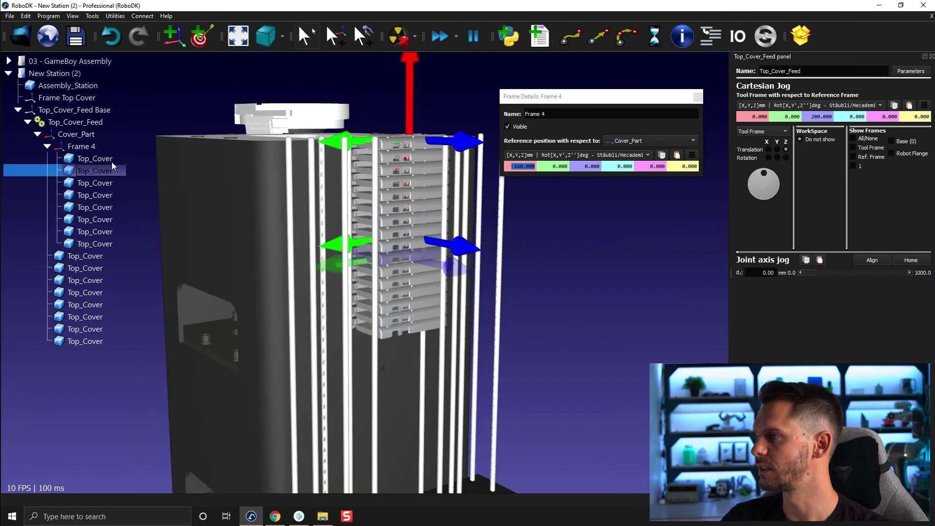
{"action": "left_click", "coordinate": [117, 241], "text": "shift"}
{"action": "right_click", "coordinate": [117, 239]}
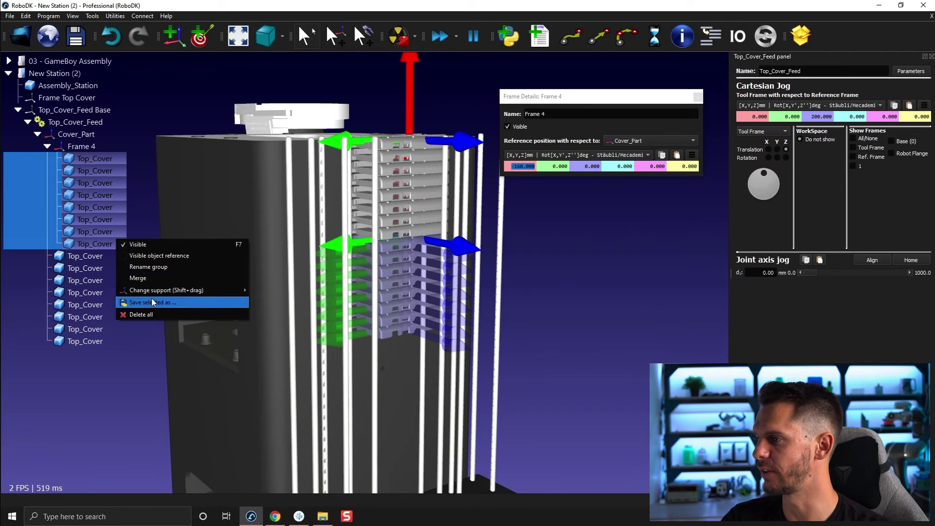
{"action": "left_click", "coordinate": [293, 312]}
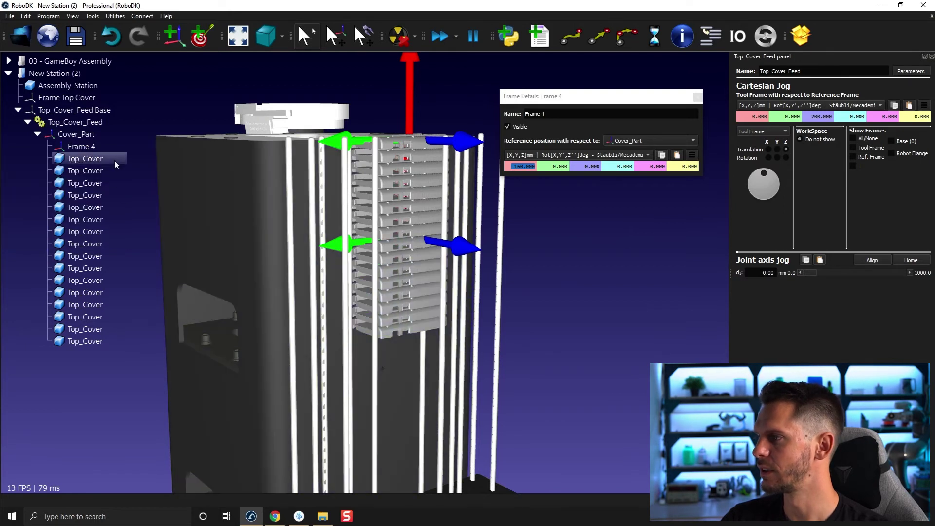
{"action": "left_click", "coordinate": [689, 158]}
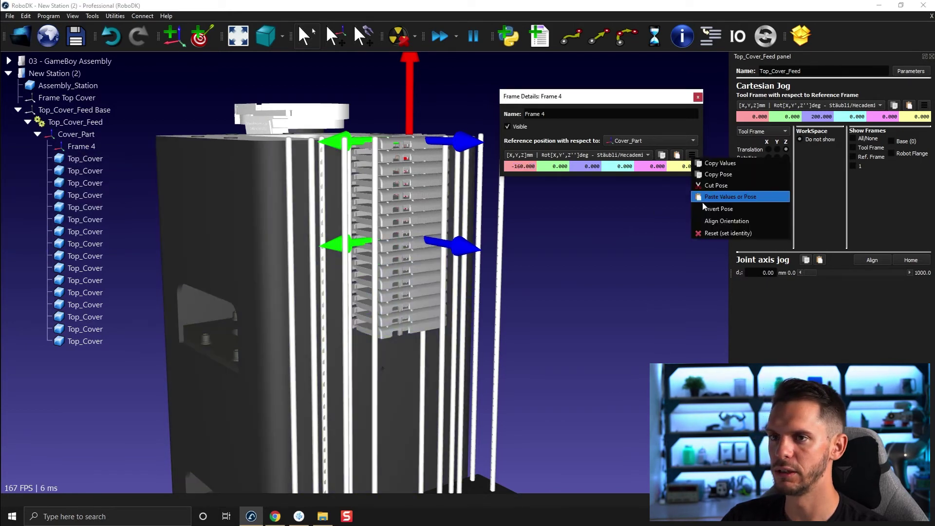
{"action": "left_click", "coordinate": [707, 231]}
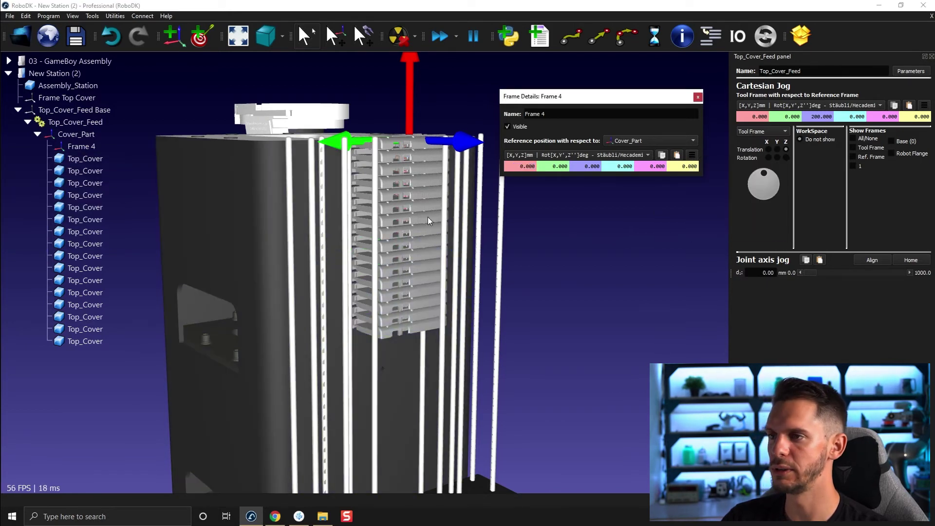
Step: Place the sixteen covers in Frame 4 and set its X offset to -320 mm
{"action": "left_click", "coordinate": [85, 343], "text": "shift"}
{"action": "left_click", "coordinate": [88, 145]}
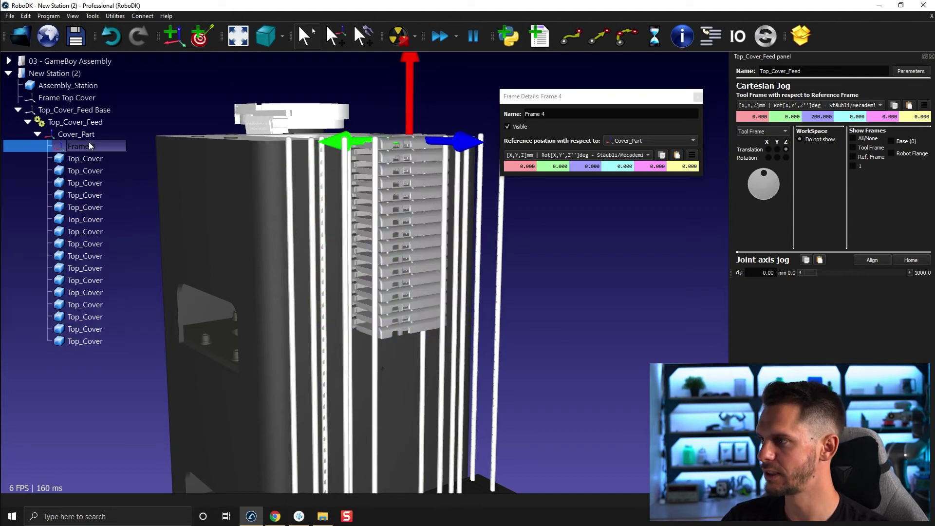
{"action": "double_click", "coordinate": [521, 167]}
{"action": "scroll", "coordinate": [520, 167], "scroll_direction": "down", "scroll_amount": 6}
{"action": "scroll", "coordinate": [521, 167], "scroll_direction": "down", "scroll_amount": 5}
{"action": "scroll", "coordinate": [521, 167], "scroll_direction": "down", "scroll_amount": 6}
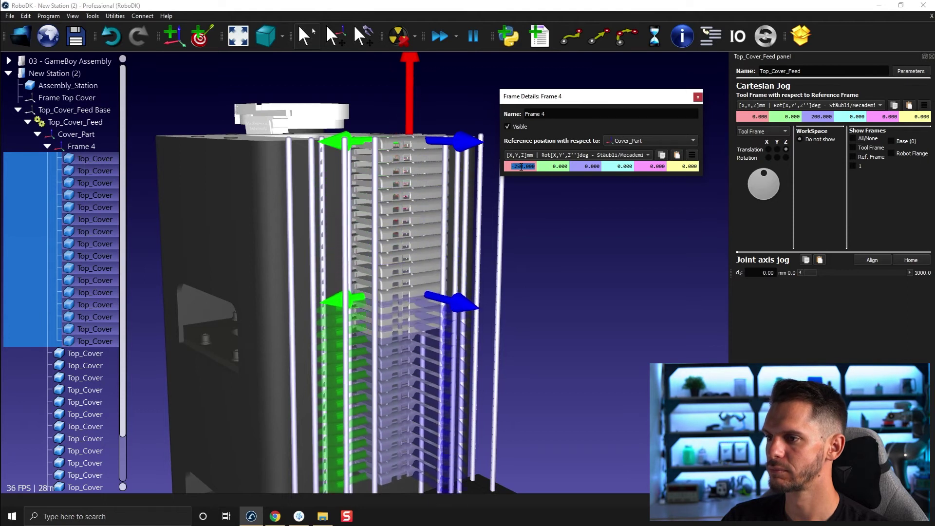
{"action": "scroll", "coordinate": [521, 167], "scroll_direction": "down", "scroll_amount": 6}
{"action": "scroll", "coordinate": [521, 167], "scroll_direction": "down", "scroll_amount": 3}
{"action": "scroll", "coordinate": [521, 167], "scroll_direction": "down", "scroll_amount": 2}
{"action": "scroll", "coordinate": [521, 166], "scroll_direction": "down", "scroll_amount": 2}
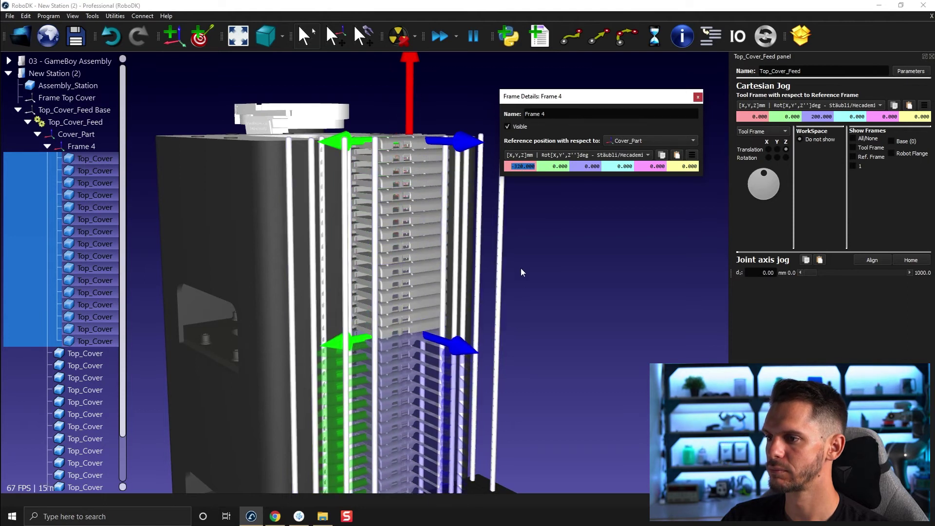
{"action": "scroll", "coordinate": [424, 341], "scroll_direction": "down", "scroll_amount": 2}
{"action": "mouse_move", "coordinate": [423, 342]}
{"action": "left_mouse_down"}
{"action": "mouse_move", "coordinate": [399, 262]}
{"action": "mouse_move", "coordinate": [415, 291]}
{"action": "left_mouse_up"}
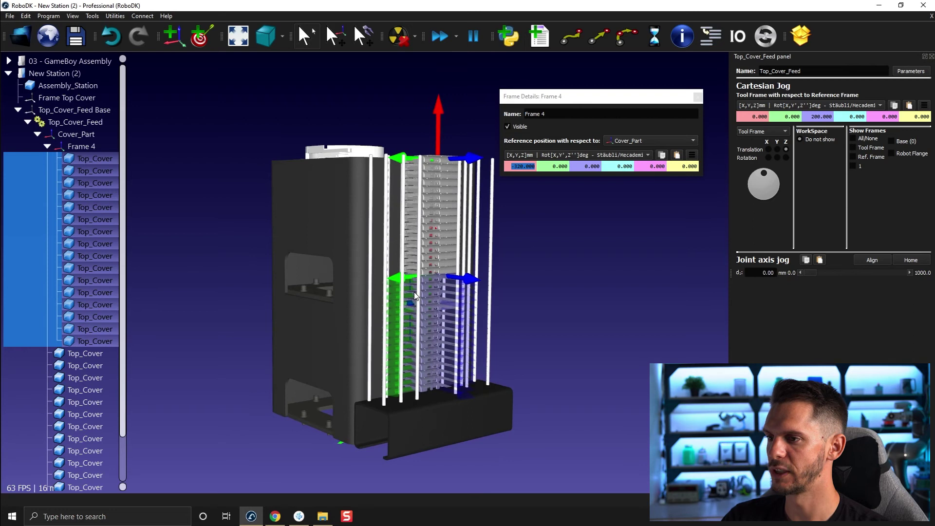
{"action": "scroll", "coordinate": [433, 342], "scroll_direction": "up", "scroll_amount": 3}
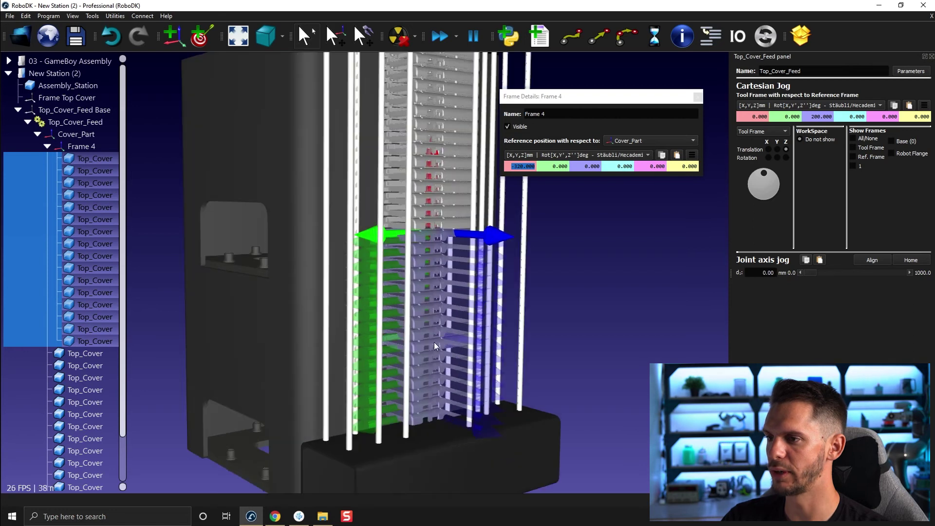
{"action": "left_click", "coordinate": [560, 251]}
{"action": "mouse_move", "coordinate": [561, 250]}
{"action": "left_mouse_down"}
{"action": "mouse_move", "coordinate": [464, 212]}
{"action": "mouse_move", "coordinate": [447, 345]}
{"action": "left_mouse_up"}
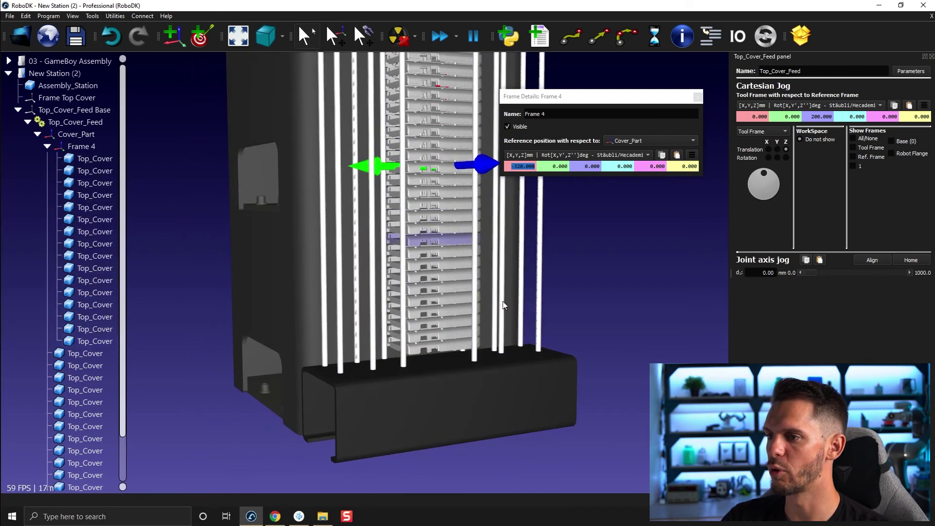
Step: Move the covers from Frame 4 directly under Cover_Part
{"action": "left_click", "coordinate": [447, 344]}
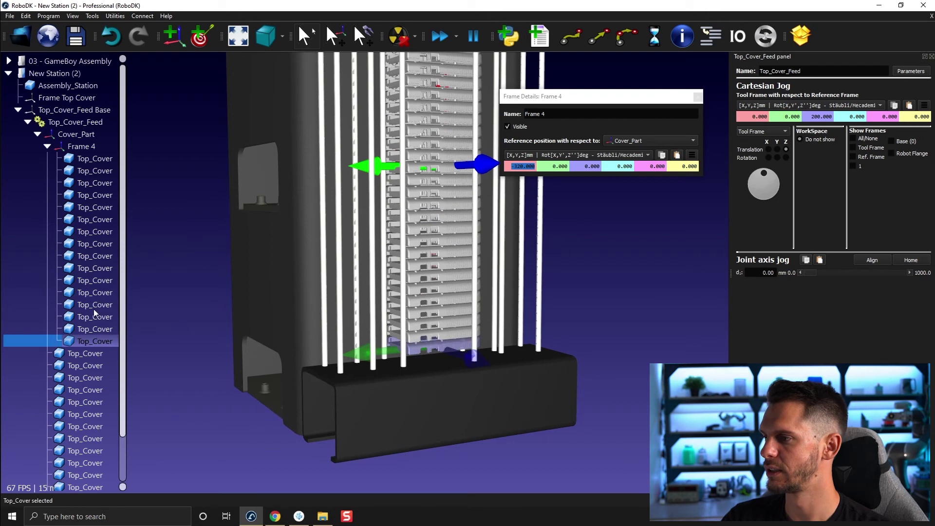
{"action": "left_click", "coordinate": [96, 159]}
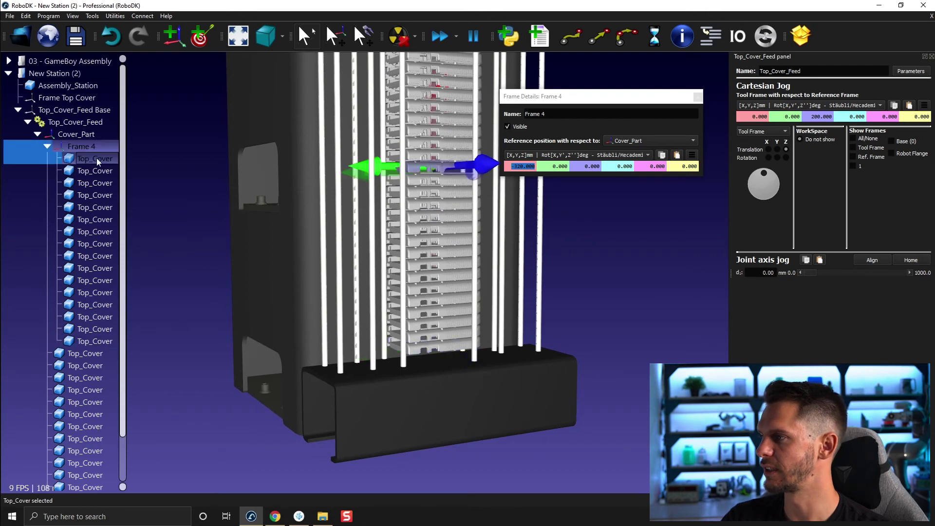
{"action": "left_click", "coordinate": [103, 340], "text": "shift"}
{"action": "right_click", "coordinate": [103, 337]}
{"action": "mouse_move", "coordinate": [153, 388]}
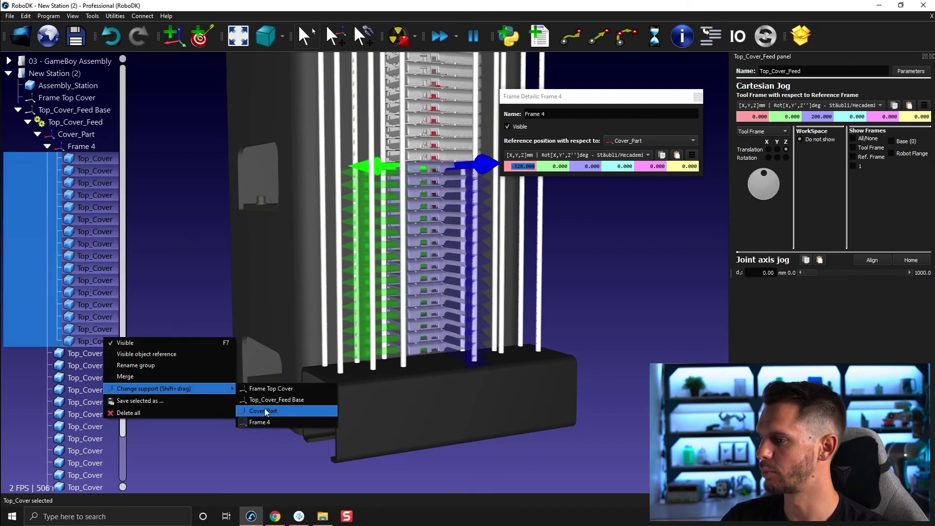
{"action": "left_click", "coordinate": [261, 421]}
{"action": "scroll", "coordinate": [166, 390], "scroll_direction": "down", "scroll_amount": 3}
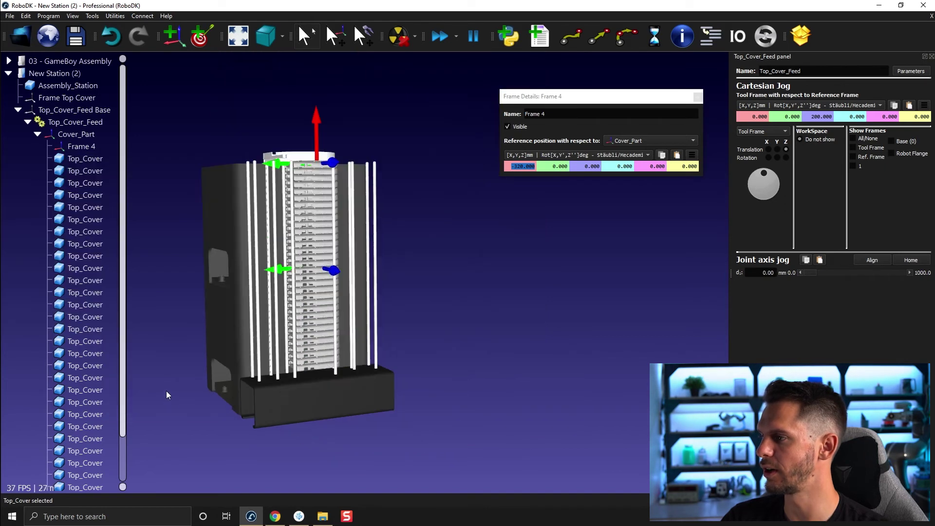
Step: Check the bottom cover's position near the base, about -630 mm, then close the details windows
{"action": "right_click", "coordinate": [302, 372]}
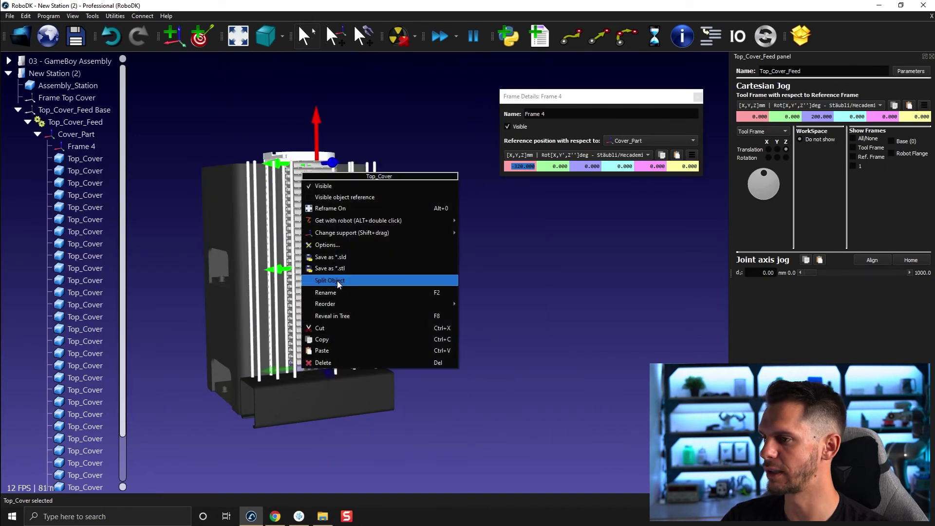
{"action": "left_click", "coordinate": [340, 316]}
{"action": "left_click_drag", "start_coordinate": [226, 327], "coordinate": [395, 329]}
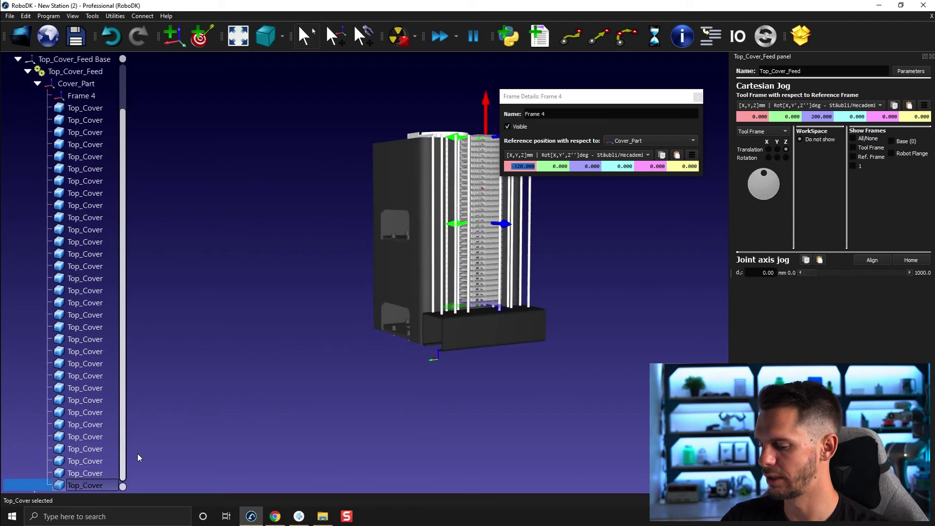
{"action": "left_click", "coordinate": [90, 84]}
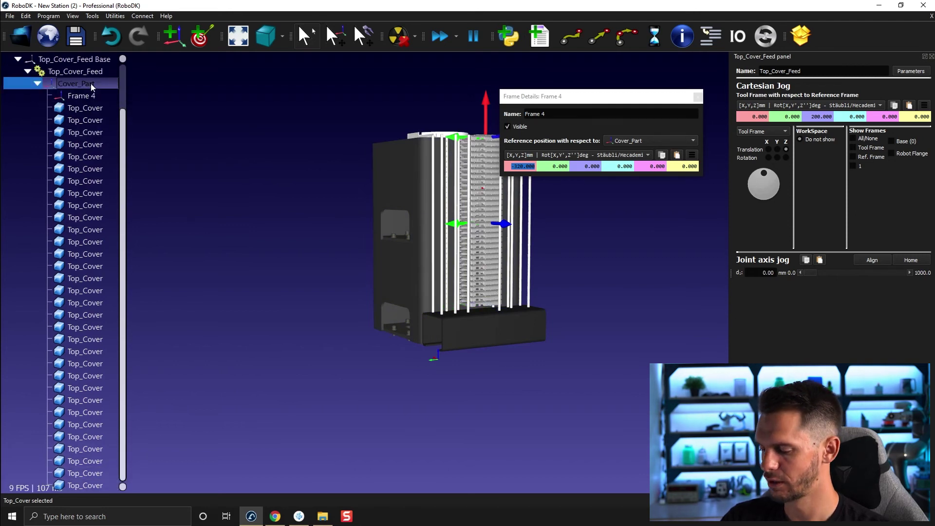
{"action": "double_click", "coordinate": [80, 485]}
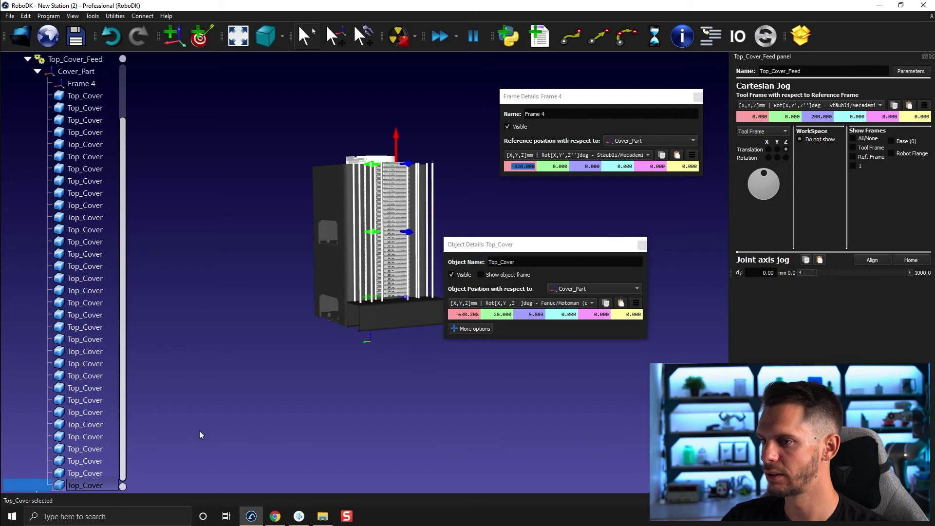
{"action": "left_click", "coordinate": [467, 315]}
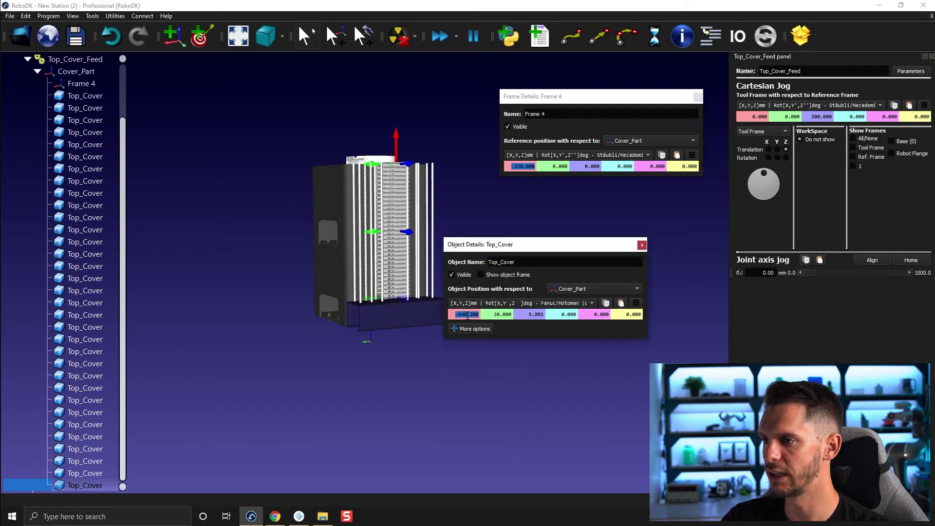
{"action": "scroll", "coordinate": [431, 315], "scroll_direction": "up", "scroll_amount": 3}
{"action": "scroll", "coordinate": [393, 299], "scroll_direction": "up", "scroll_amount": 3}
{"action": "scroll", "coordinate": [343, 312], "scroll_direction": "up", "scroll_amount": 2}
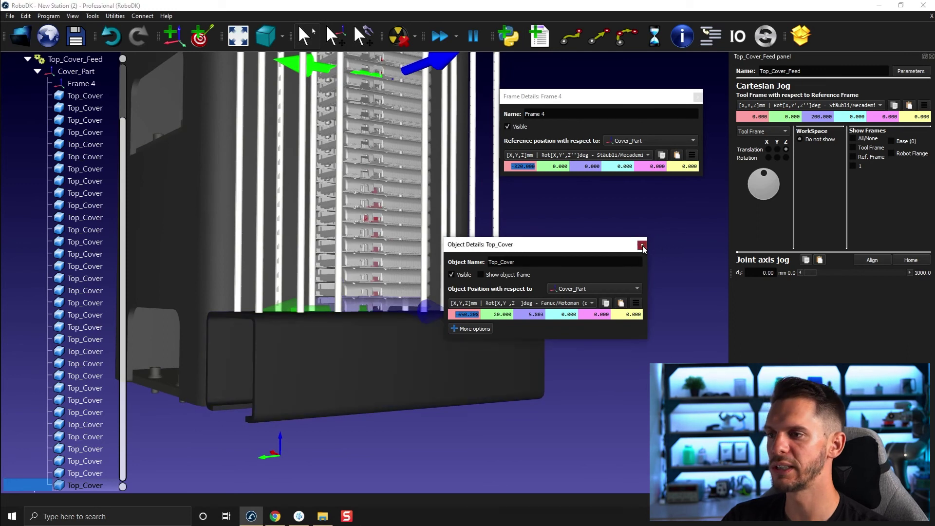
{"action": "key", "text": "Escape"}
{"action": "scroll", "coordinate": [432, 320], "scroll_direction": "down", "scroll_amount": 5}
{"action": "left_click_drag", "start_coordinate": [432, 319], "coordinate": [410, 315]}
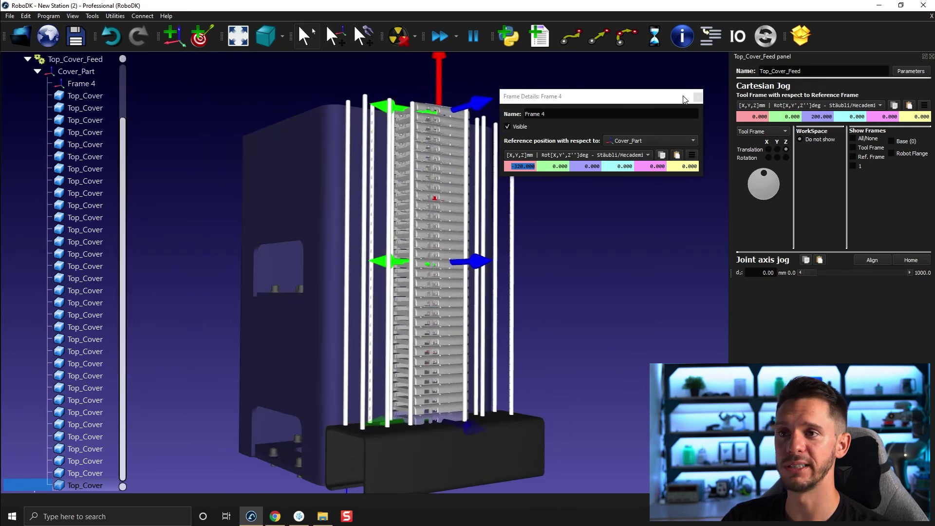
{"action": "left_click", "coordinate": [698, 95]}
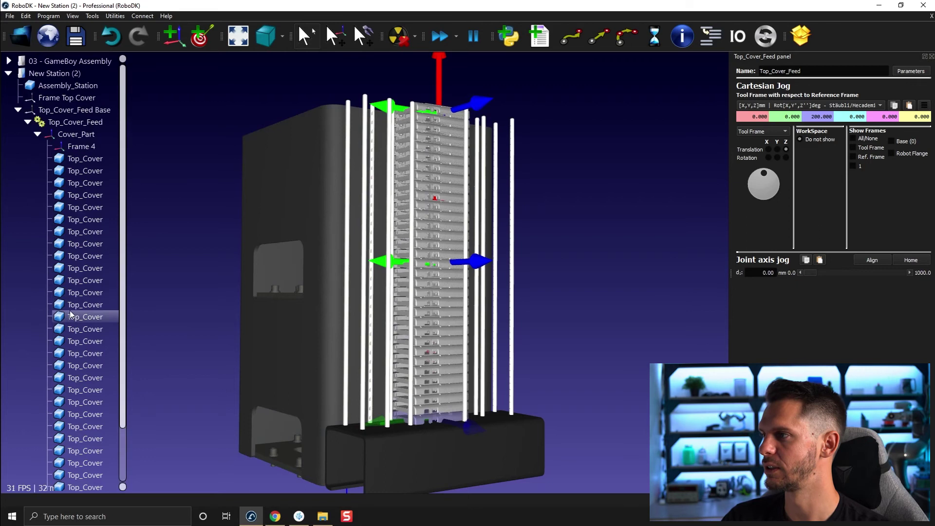
{"action": "scroll", "coordinate": [95, 219], "scroll_direction": "up", "scroll_amount": 2}
Step: Delete Frame 4 from the station tree and collapse Cover_Part's cover list
{"action": "left_click", "coordinate": [96, 145]}
{"action": "key", "text": "Delete"}
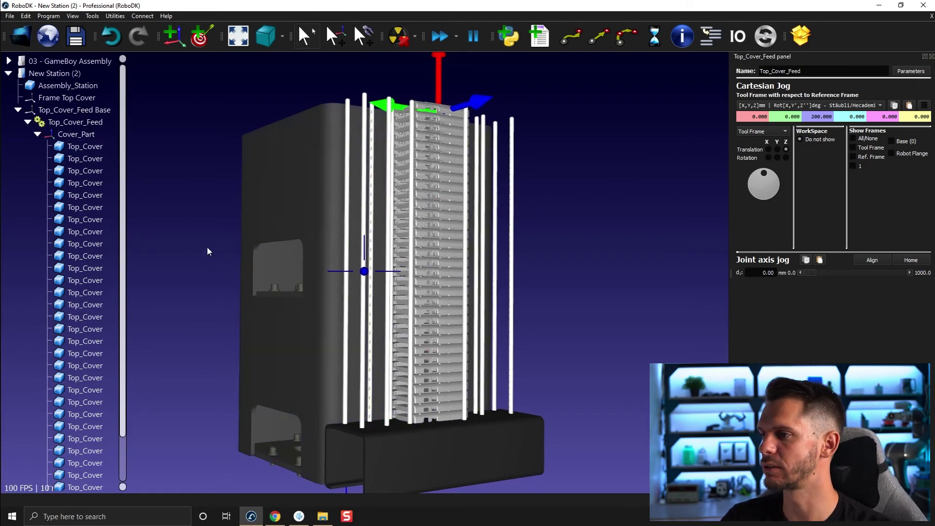
{"action": "mouse_move", "coordinate": [207, 248]}
{"action": "left_mouse_down"}
{"action": "mouse_move", "coordinate": [251, 326]}
{"action": "mouse_move", "coordinate": [310, 252]}
{"action": "mouse_move", "coordinate": [666, 325]}
{"action": "left_mouse_up"}
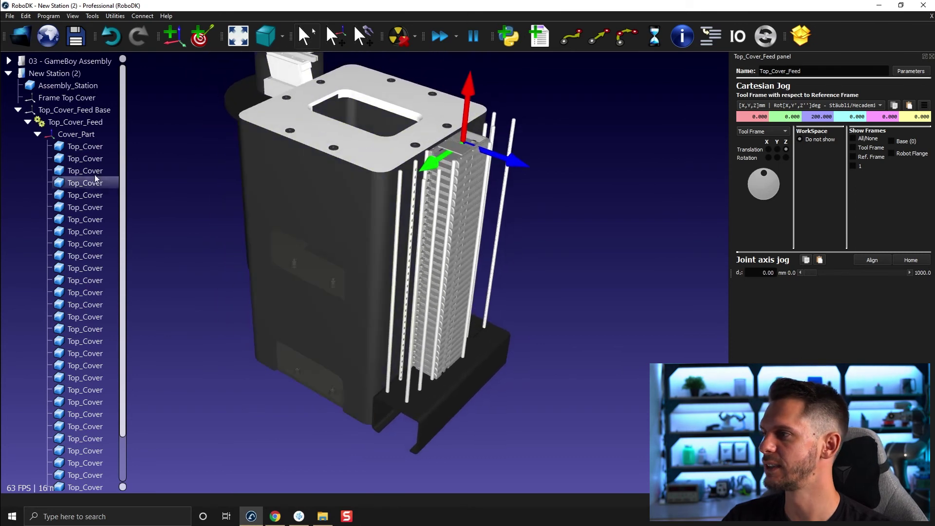
{"action": "left_click", "coordinate": [38, 134]}
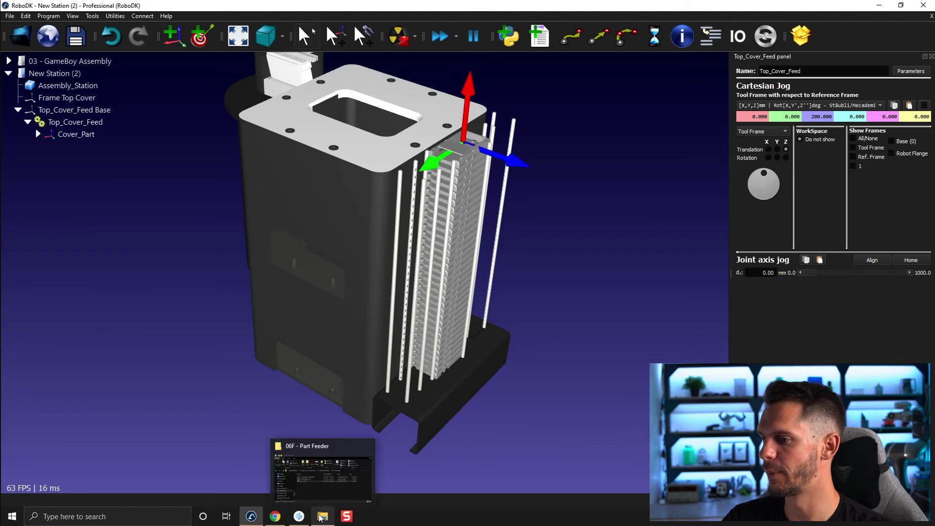
Step: Drag NextPart.py and InitConvPosition.py from the 06B - Conveyor folder into the station
{"action": "left_click", "coordinate": [331, 490]}
{"action": "left_click", "coordinate": [488, 198]}
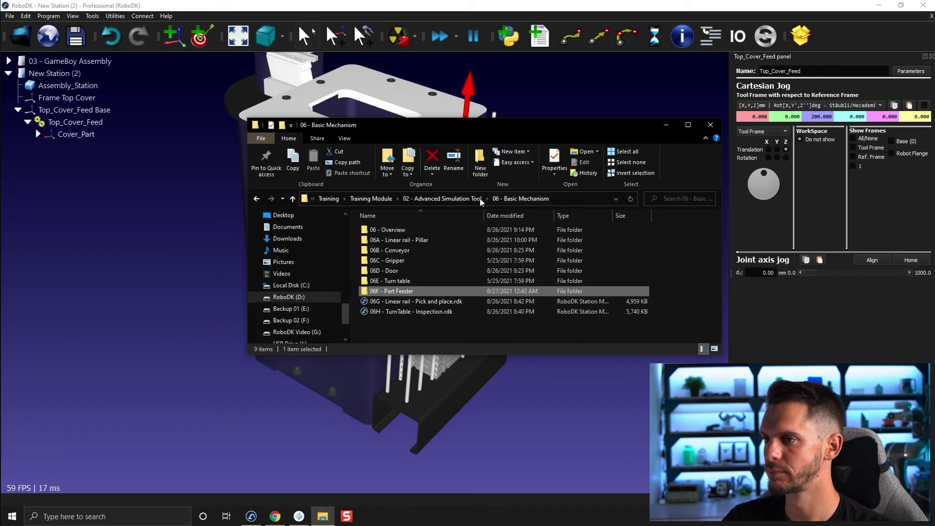
{"action": "double_click", "coordinate": [413, 249]}
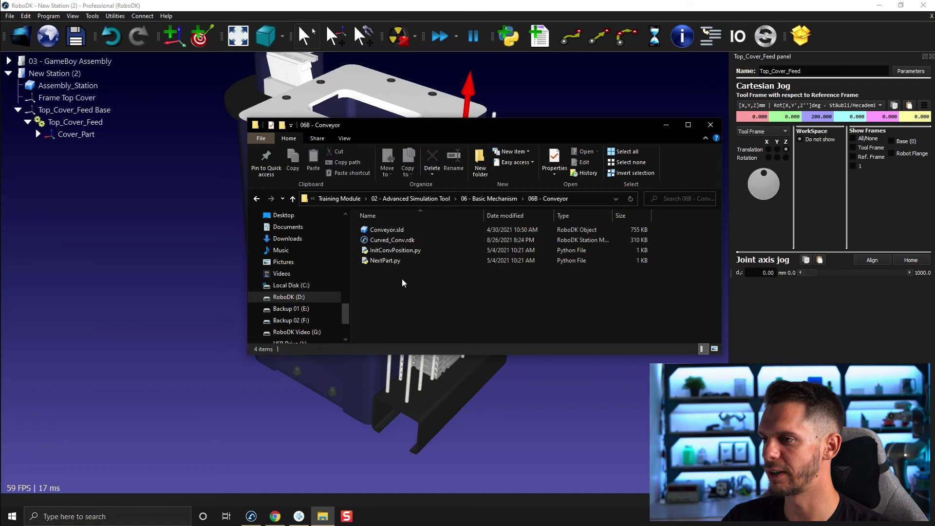
{"action": "left_click", "coordinate": [389, 263]}
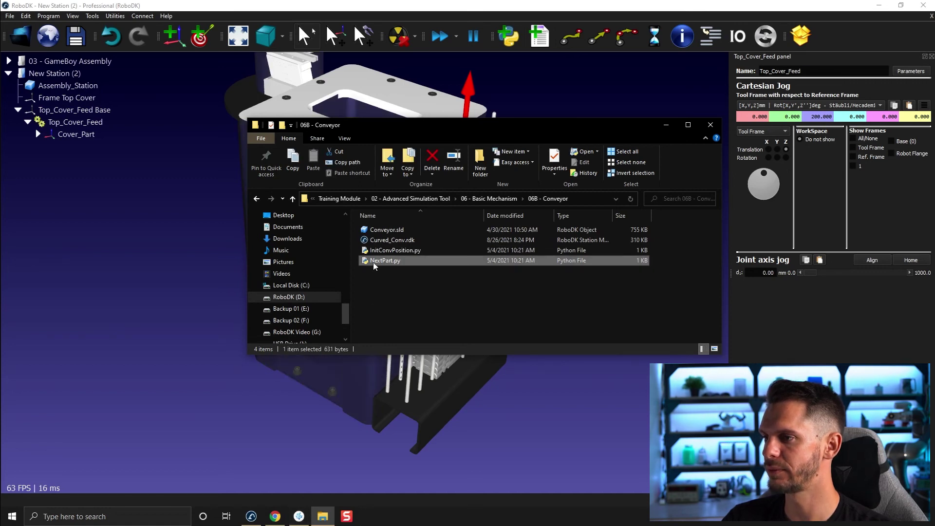
{"action": "left_click_drag", "start_coordinate": [374, 262], "coordinate": [92, 171]}
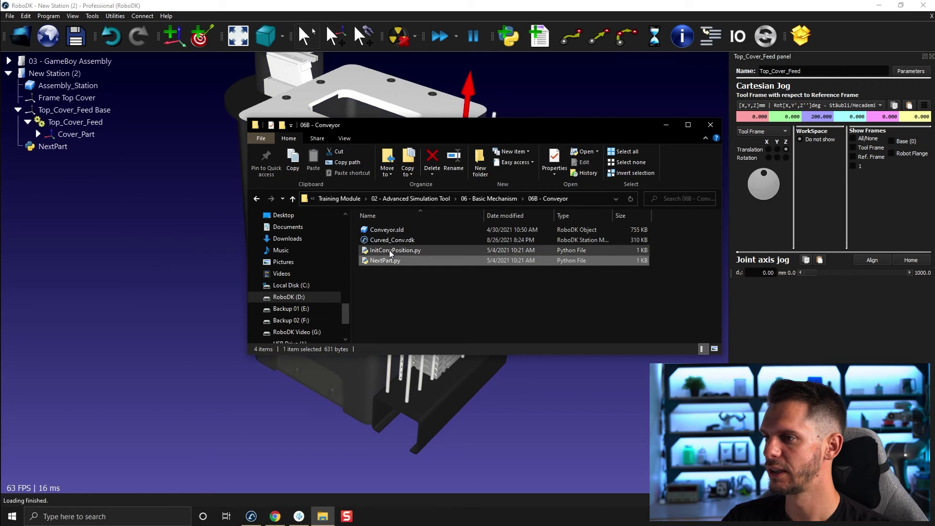
{"action": "left_click_drag", "start_coordinate": [390, 250], "coordinate": [105, 249]}
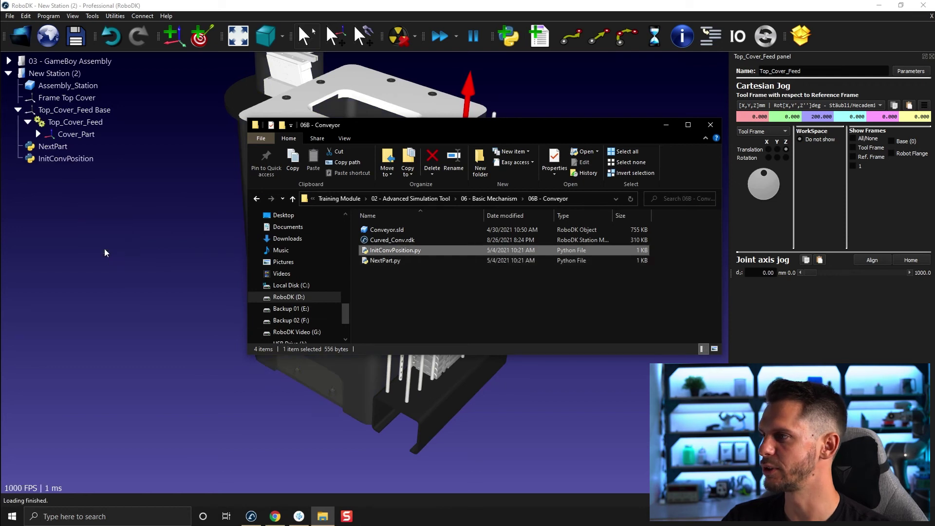
Step: Close File Explorer and rename InitConvPosition to InitPartPosition
{"action": "left_click", "coordinate": [711, 125]}
{"action": "left_click", "coordinate": [49, 159]}
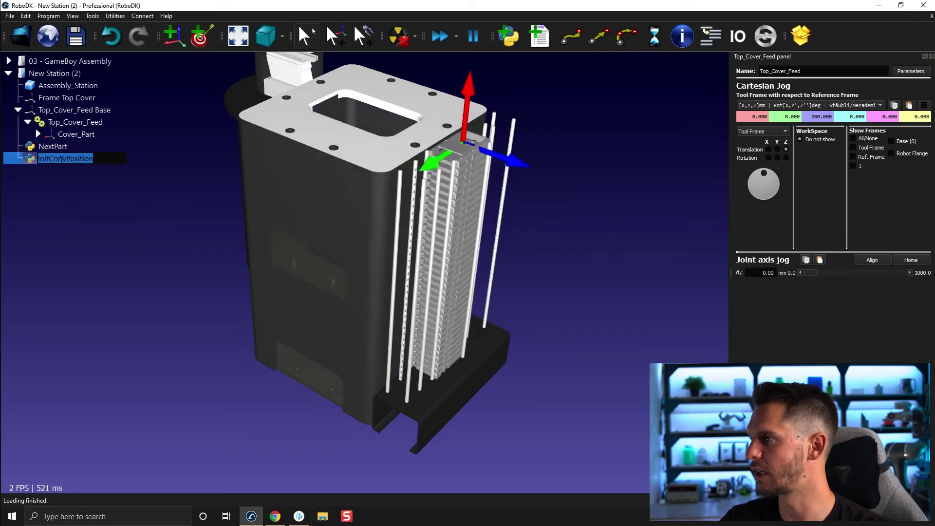
{"action": "left_click", "coordinate": [67, 158]}
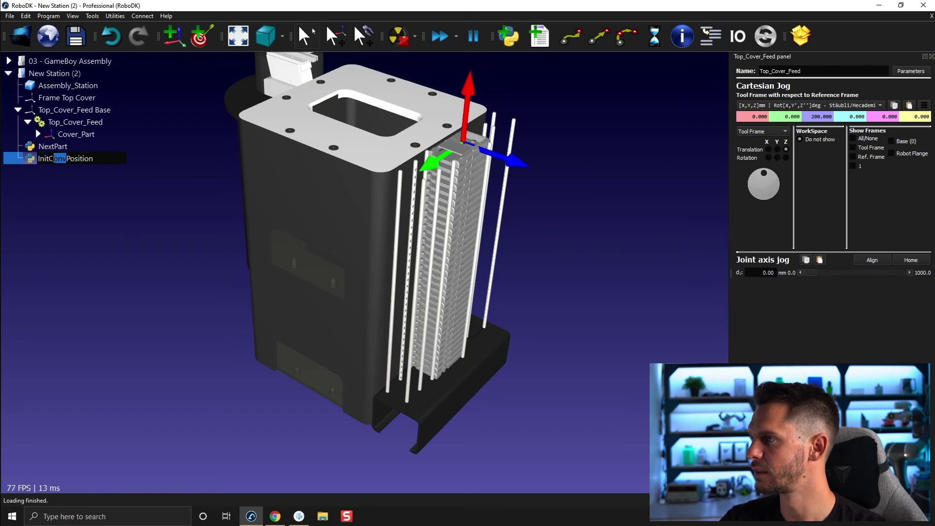
{"action": "type", "text": "Part"}
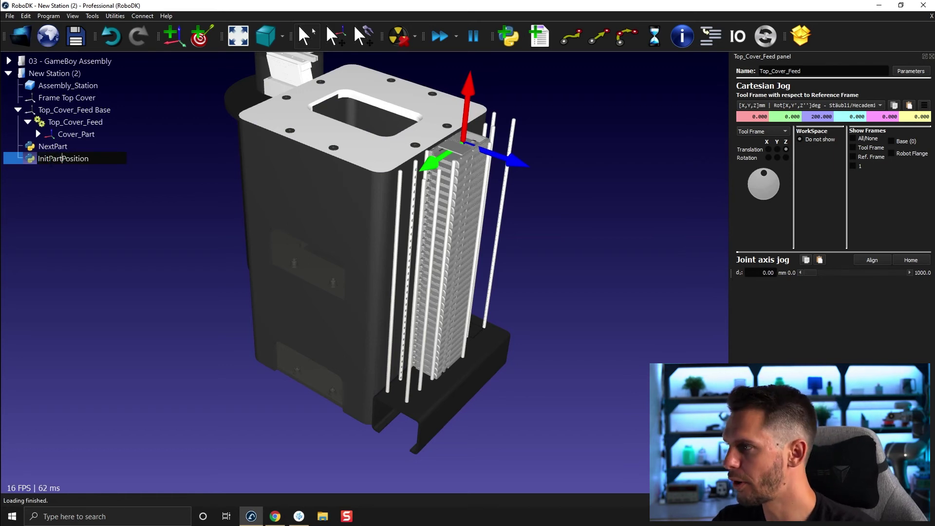
Step: Open the InitPartPosition script in VSCodium and close the Range_Ext_Mid_Section tab
{"action": "left_click", "coordinate": [60, 149]}
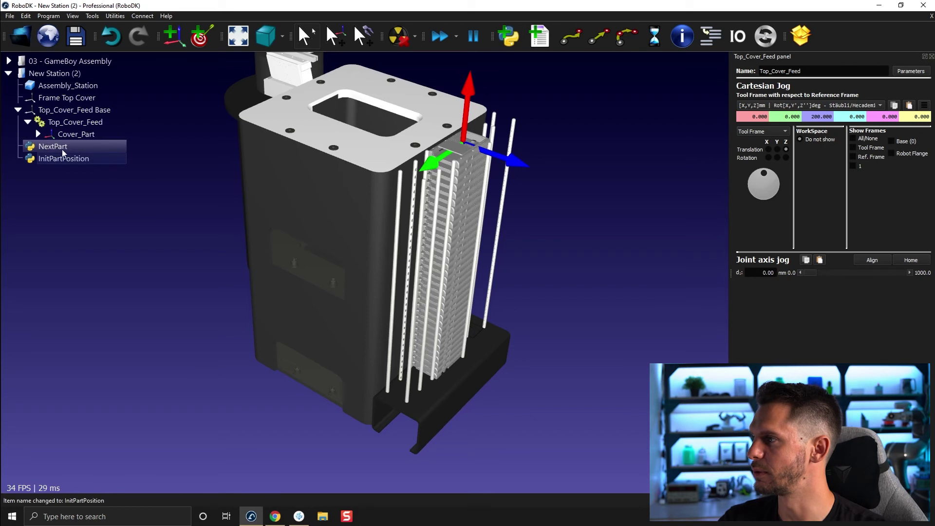
{"action": "right_click", "coordinate": [75, 157]}
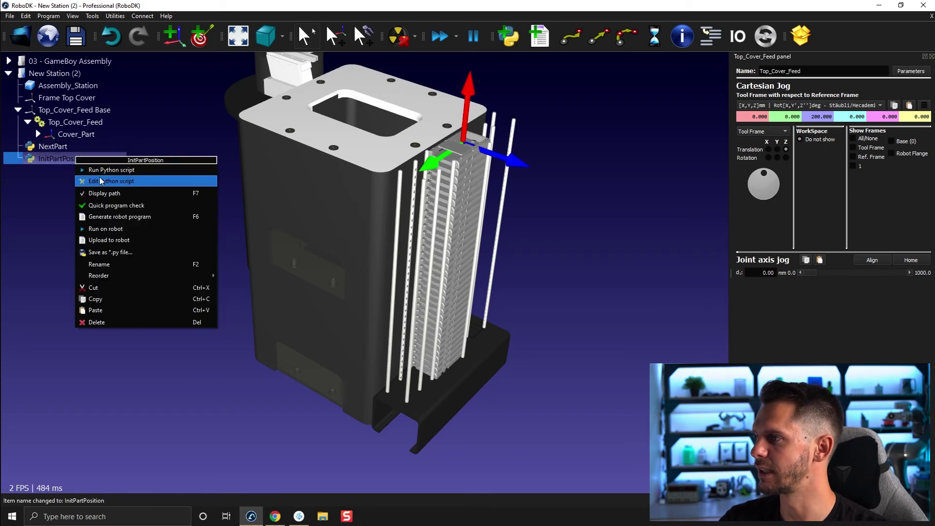
{"action": "left_click", "coordinate": [103, 181]}
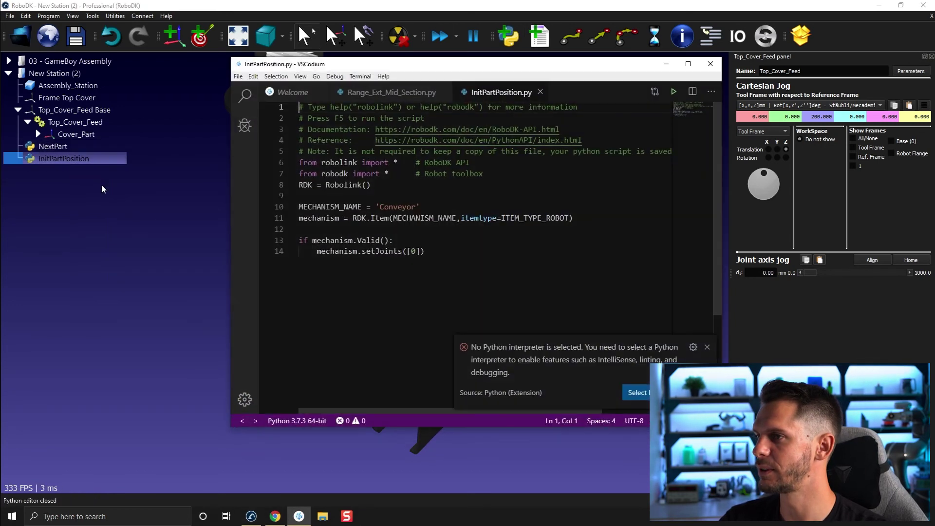
{"action": "left_click", "coordinate": [444, 93]}
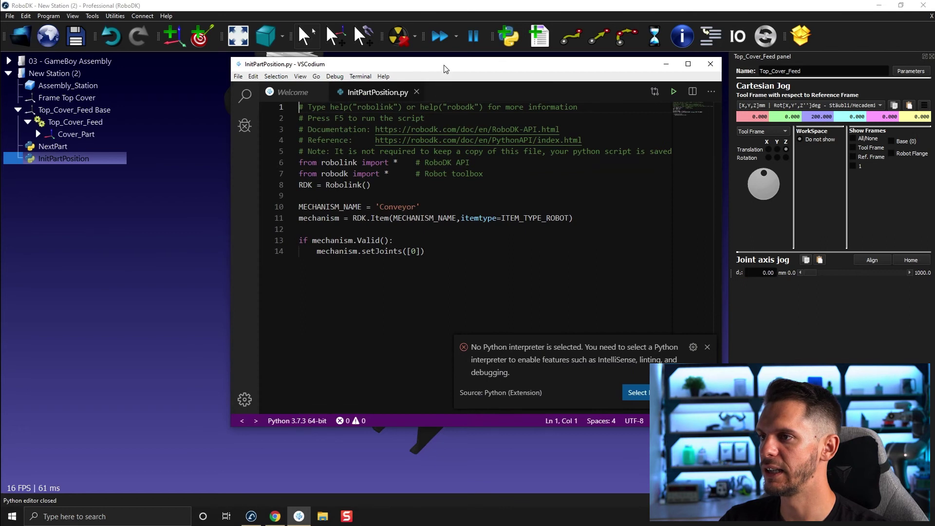
{"action": "left_click_drag", "start_coordinate": [444, 65], "coordinate": [676, 138]}
Step: Copy the Top_Cover_Feed name and paste it over 'Conveyor' in InitPartPosition
{"action": "left_click", "coordinate": [111, 126]}
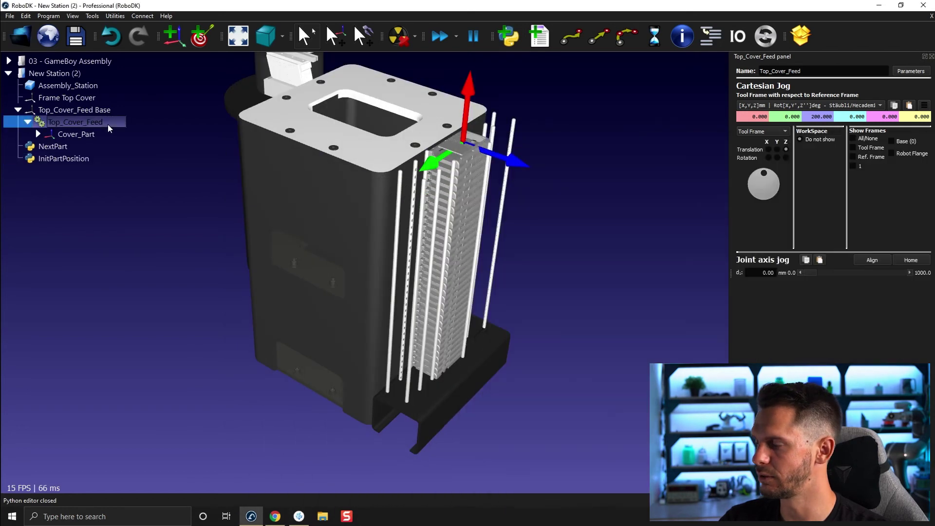
{"action": "left_click", "coordinate": [107, 124]}
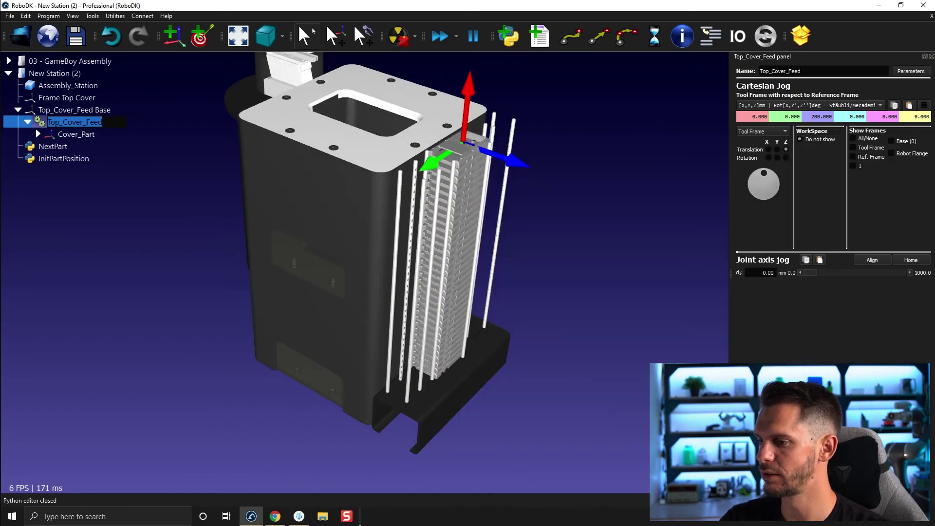
{"action": "left_click", "coordinate": [299, 517]}
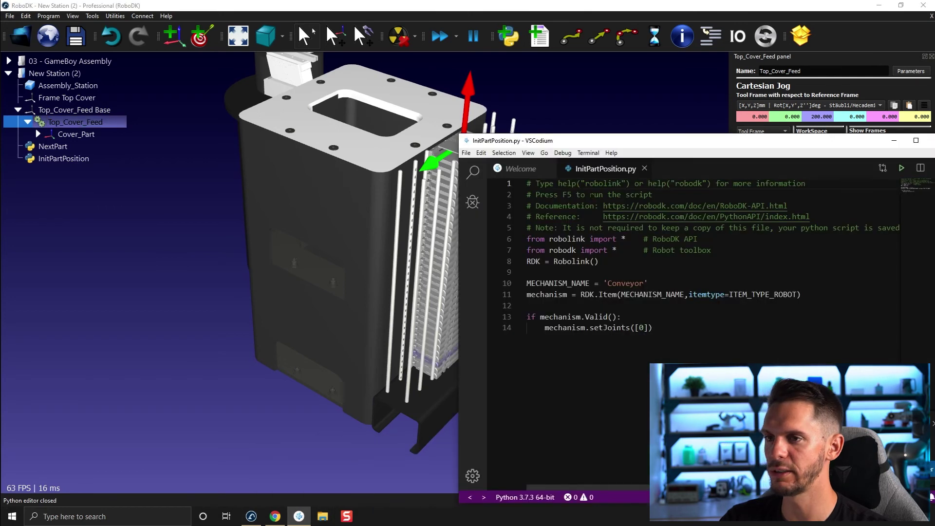
{"action": "left_click_drag", "start_coordinate": [611, 144], "coordinate": [426, 66]}
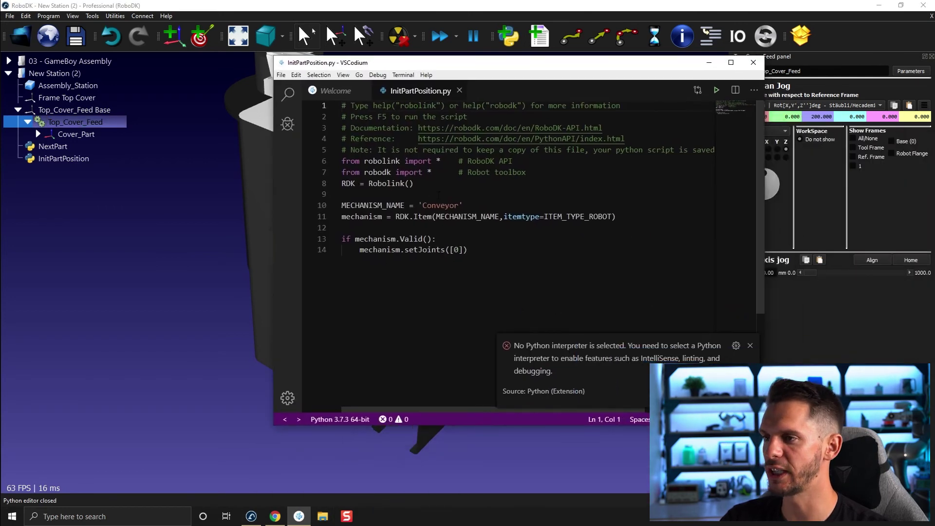
{"action": "left_click_drag", "start_coordinate": [459, 206], "coordinate": [436, 205]}
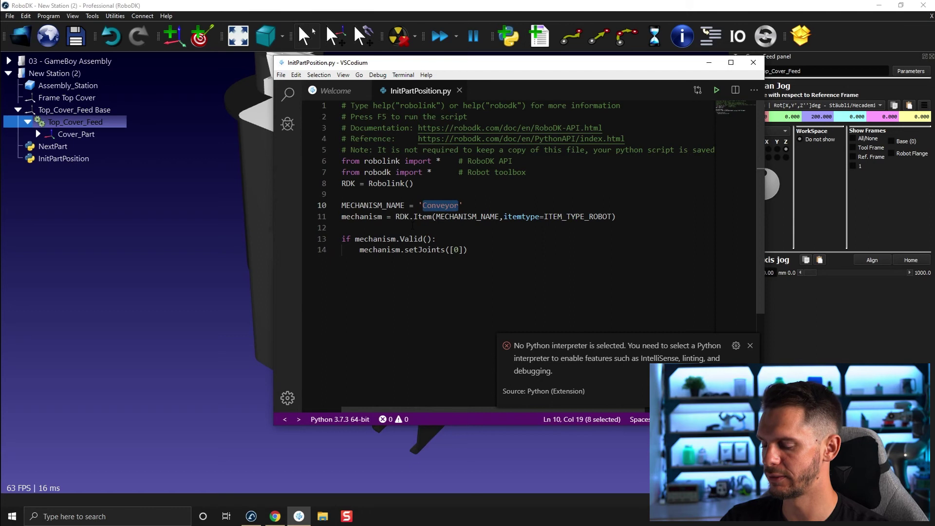
{"action": "type", "text": "Top_Cover_Feed"}
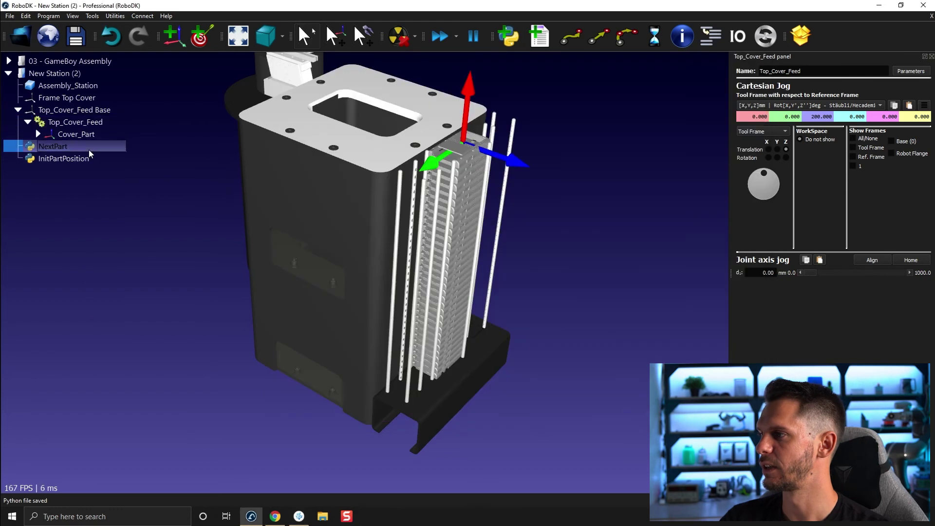
{"action": "right_click", "coordinate": [88, 150]}
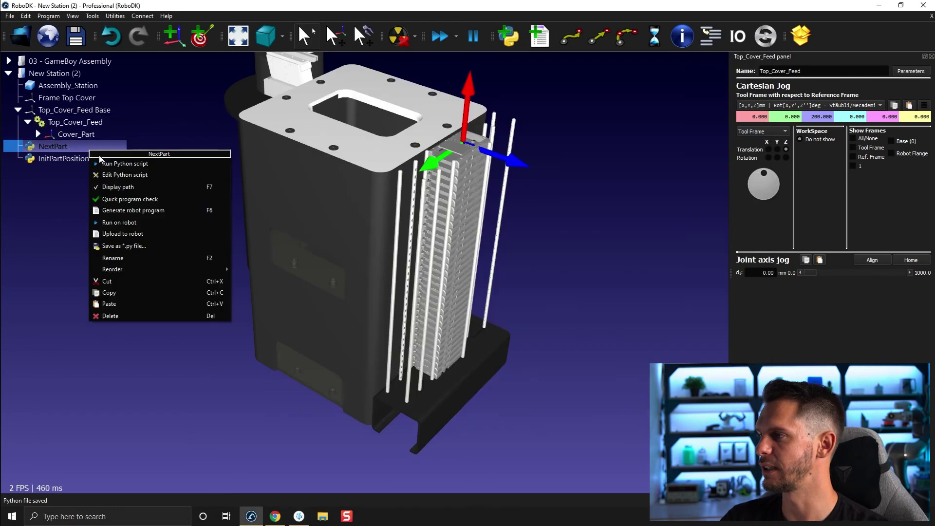
Step: Retarget the NextPart script from 'Conveyor' to Top_Cover_Feed with 20 mm part travel, and save it
{"action": "left_click", "coordinate": [126, 174]}
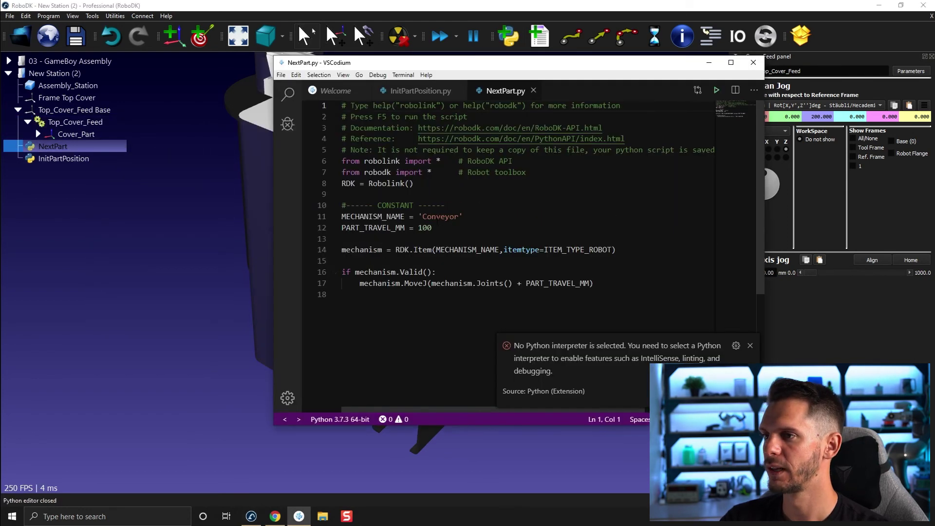
{"action": "left_click_drag", "start_coordinate": [459, 216], "coordinate": [424, 216]}
{"action": "type", "text": "Top_Cover_Feed"}
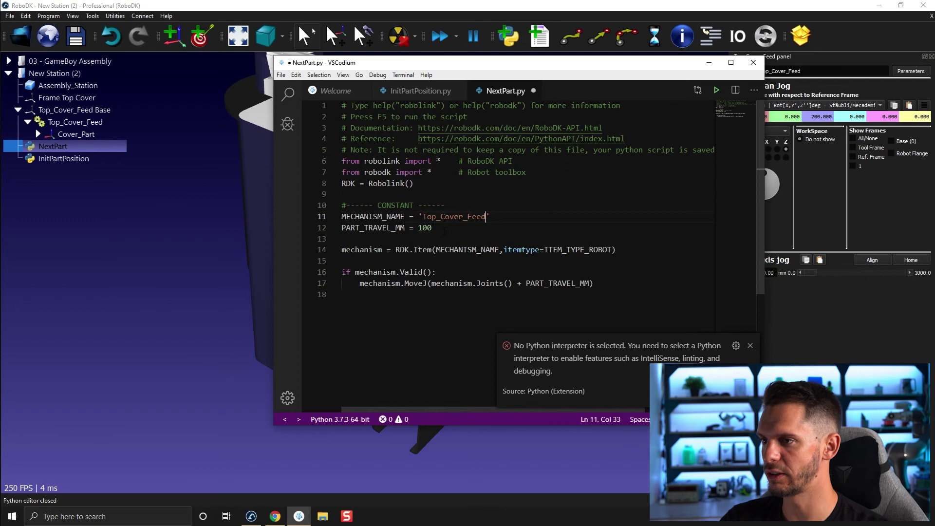
{"action": "type", "text": "2"}
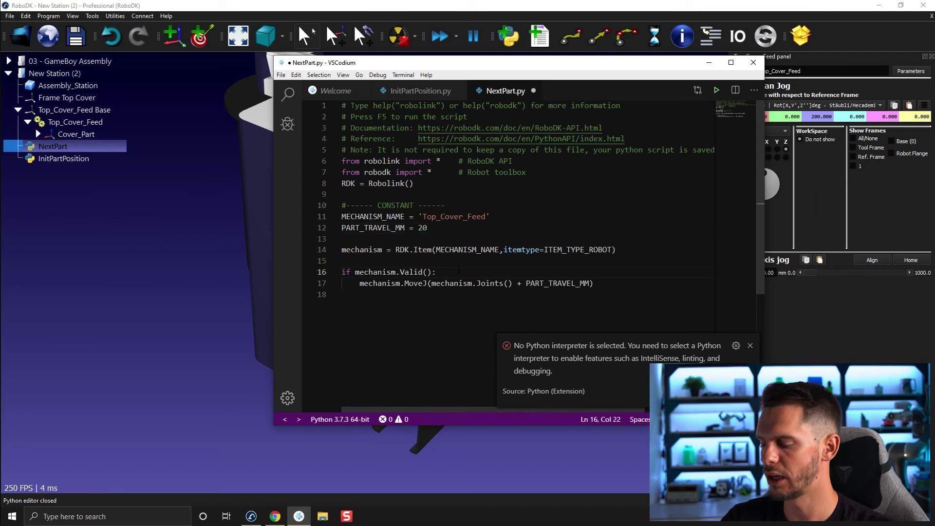
{"action": "left_click", "coordinate": [138, 291]}
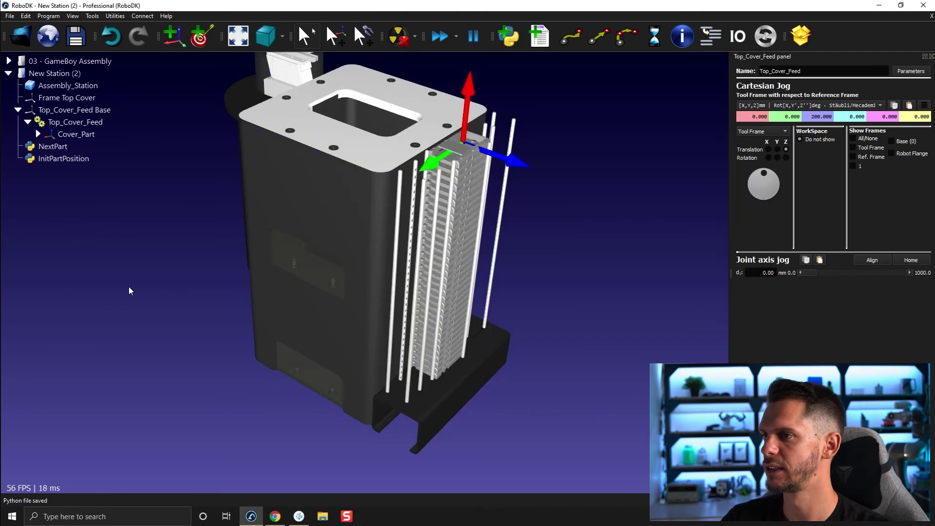
Step: Expand Cover_Part to check its Top_Cover items, then collapse the list
{"action": "left_click", "coordinate": [74, 135]}
{"action": "left_click", "coordinate": [37, 133]}
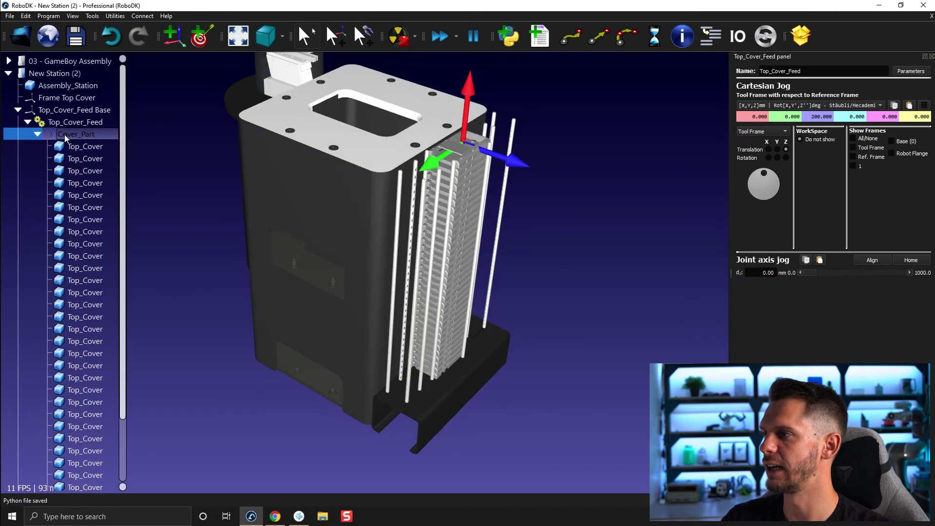
{"action": "right_click", "coordinate": [65, 135]}
{"action": "left_click", "coordinate": [82, 148]}
{"action": "left_click", "coordinate": [37, 134]}
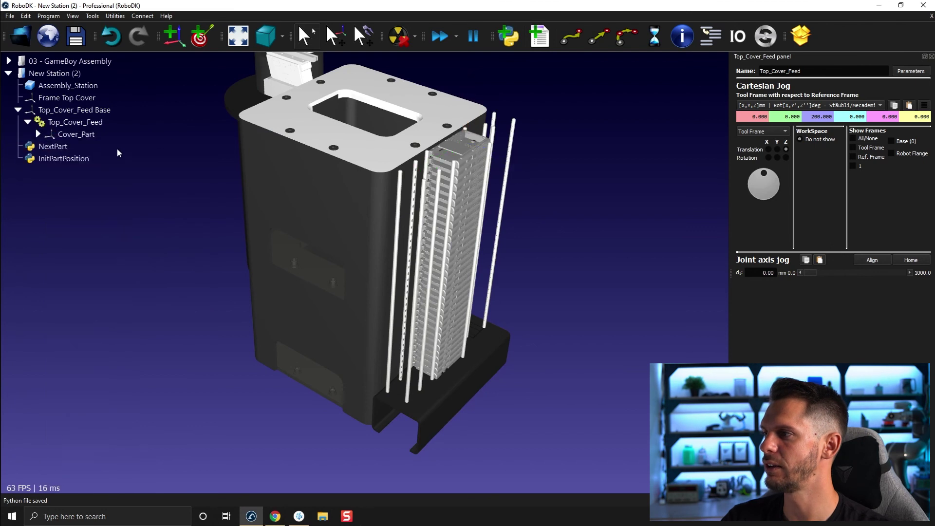
Step: Run NextPart repeatedly to raise the stack in 20 mm steps, then reset it with InitPartPosition
{"action": "left_click", "coordinate": [72, 149]}
{"action": "double_click", "coordinate": [71, 150]}
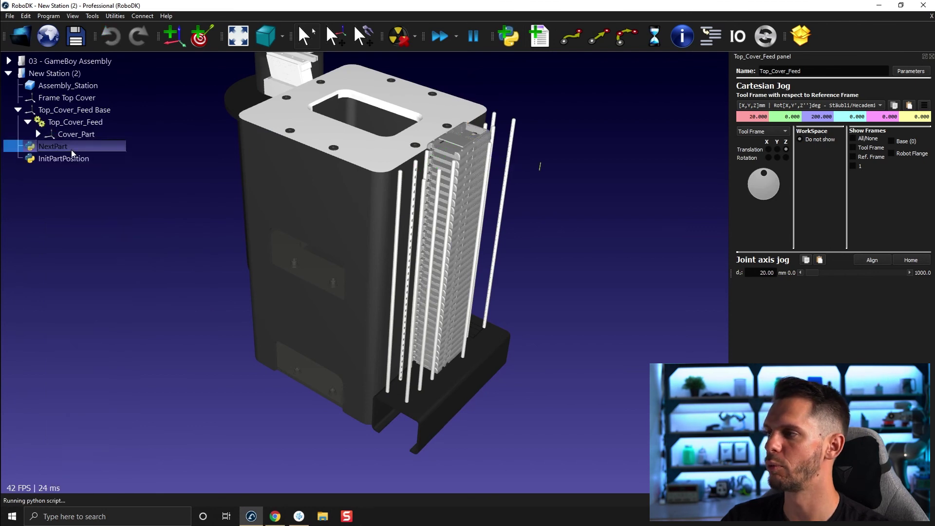
{"action": "right_click", "coordinate": [71, 150]}
{"action": "left_click", "coordinate": [60, 159]}
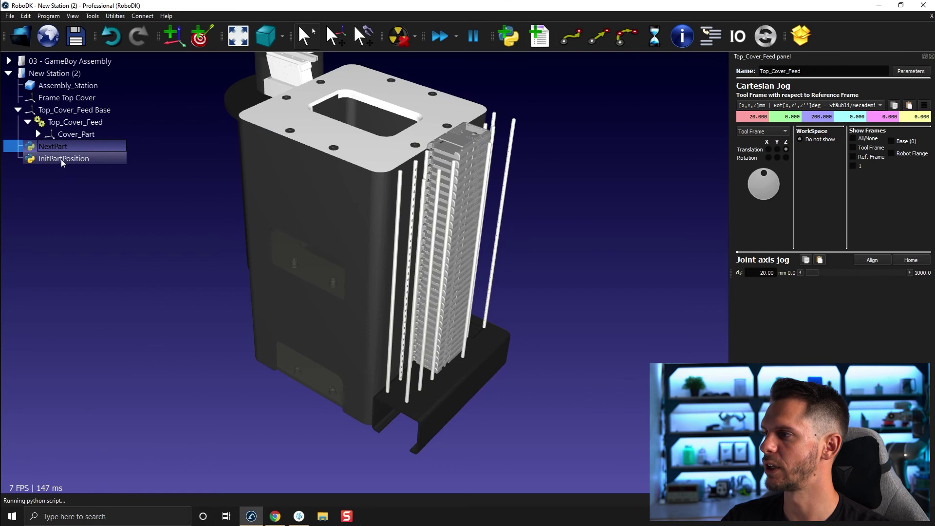
{"action": "right_click", "coordinate": [60, 158]}
{"action": "double_click", "coordinate": [45, 142]}
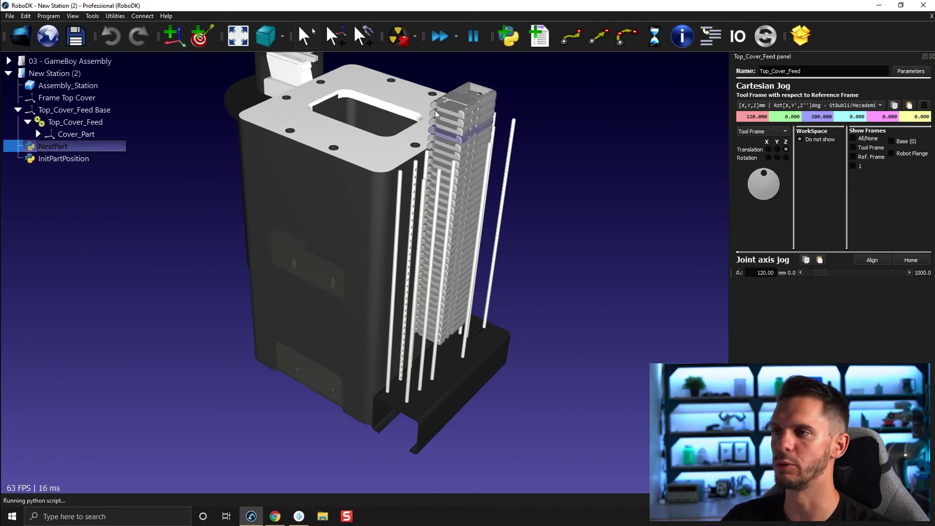
{"action": "double_click", "coordinate": [77, 159]}
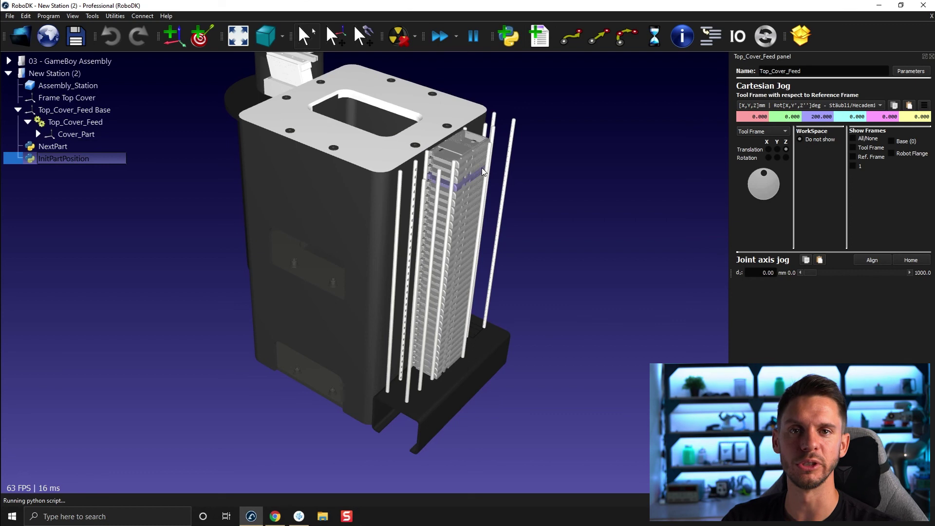
{"action": "middle_click_drag", "start_coordinate": [246, 248], "coordinate": [349, 288]}
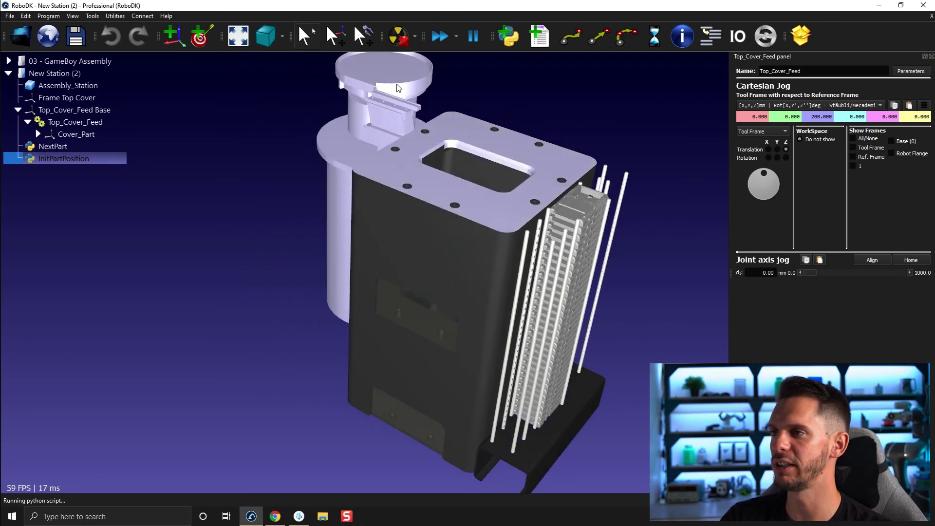
{"action": "mouse_move", "coordinate": [291, 305]}
{"action": "left_mouse_down"}
{"action": "mouse_move", "coordinate": [298, 264]}
{"action": "mouse_move", "coordinate": [306, 286]}
{"action": "mouse_move", "coordinate": [255, 194]}
{"action": "left_mouse_up"}
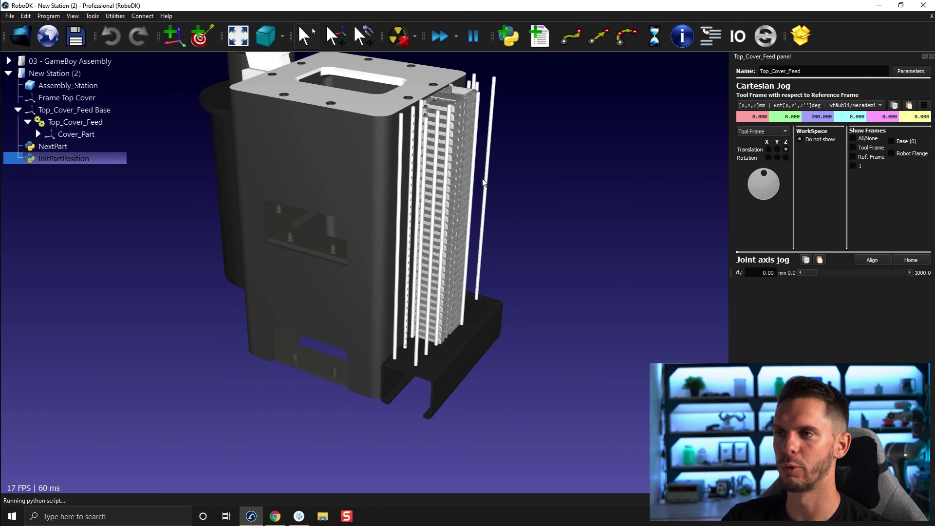
{"action": "mouse_move", "coordinate": [382, 324]}
{"action": "left_mouse_down"}
{"action": "mouse_move", "coordinate": [595, 355]}
{"action": "mouse_move", "coordinate": [611, 370]}
{"action": "left_mouse_up"}
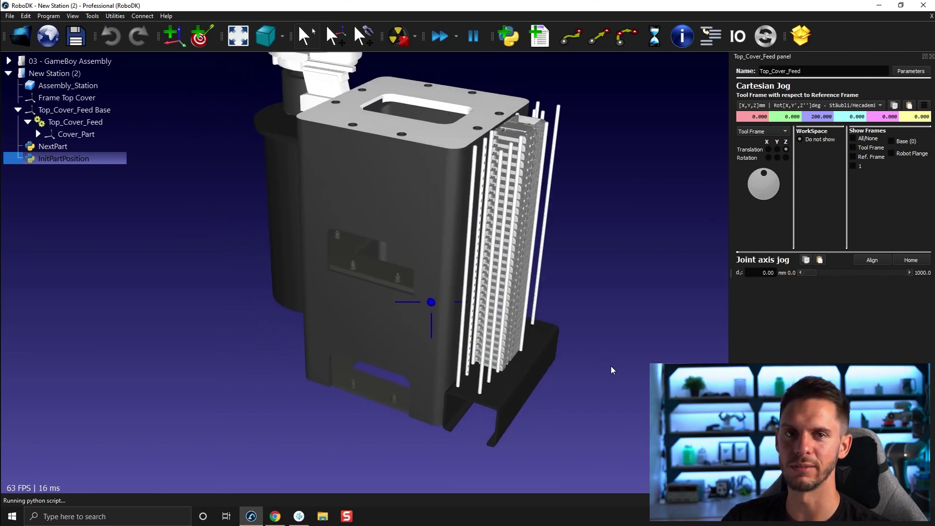